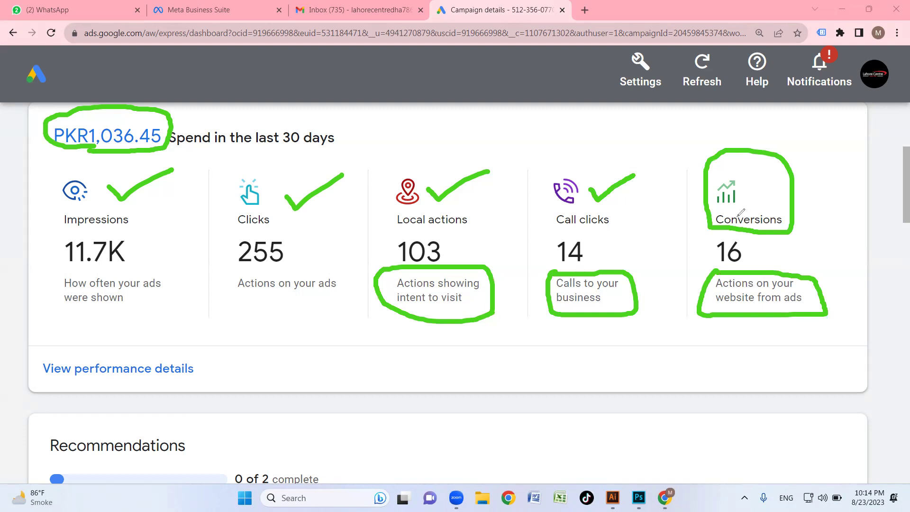
Step: Mark the Conversions, Call clicks, Local actions, Clicks and Impressions figures with short green lines
drag(751, 255, 789, 252)
drag(593, 250, 647, 249)
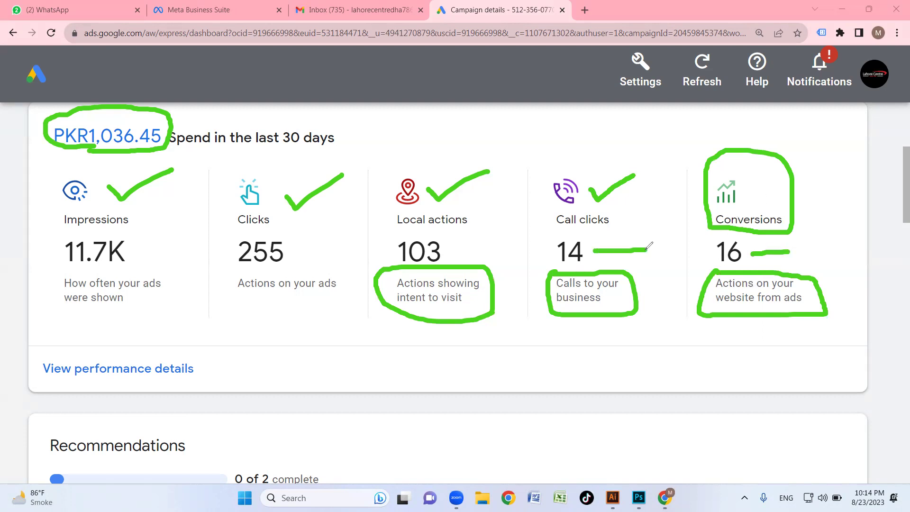
drag(447, 255, 508, 254)
drag(306, 250, 355, 250)
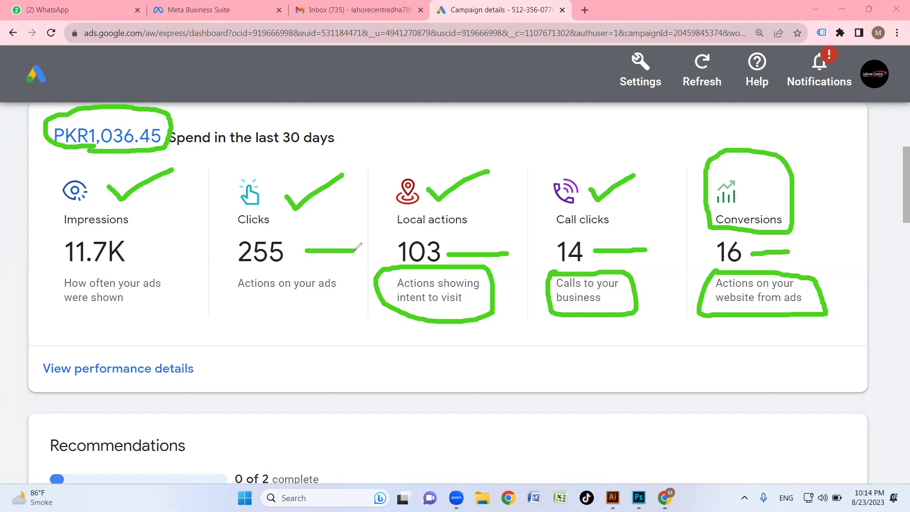
drag(141, 249, 186, 247)
Step: Box "last 30 days" in green, underline the spend heading, and clear all annotations
mouse_move(262, 146)
mouse_down()
mouse_move(354, 144)
mouse_move(346, 112)
mouse_move(259, 110)
mouse_move(256, 150)
mouse_up()
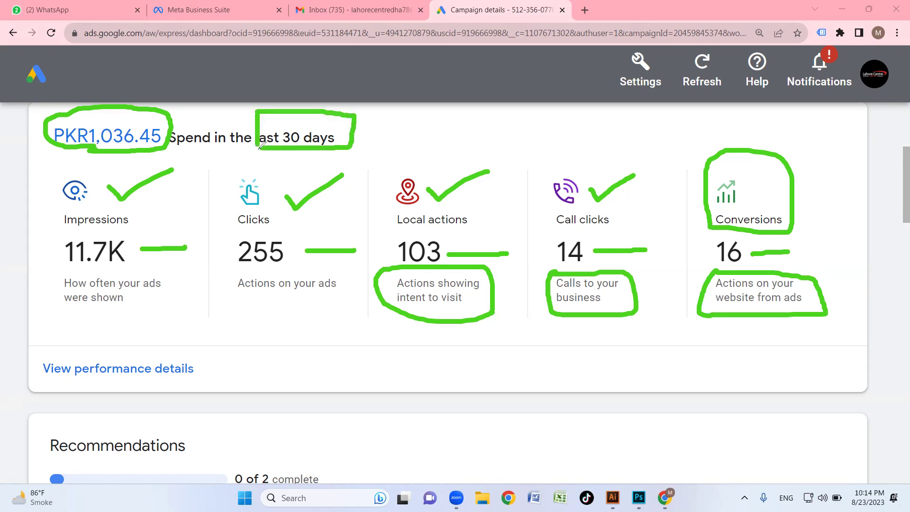
drag(180, 141, 188, 140)
mouse_move(254, 144)
mouse_down()
mouse_move(331, 129)
mouse_move(252, 132)
mouse_move(334, 139)
mouse_move(269, 134)
mouse_up()
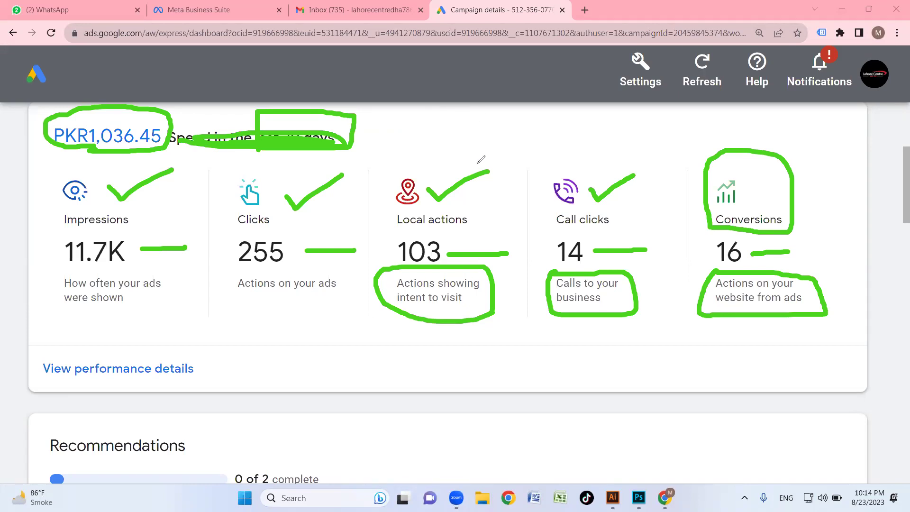
key(e)
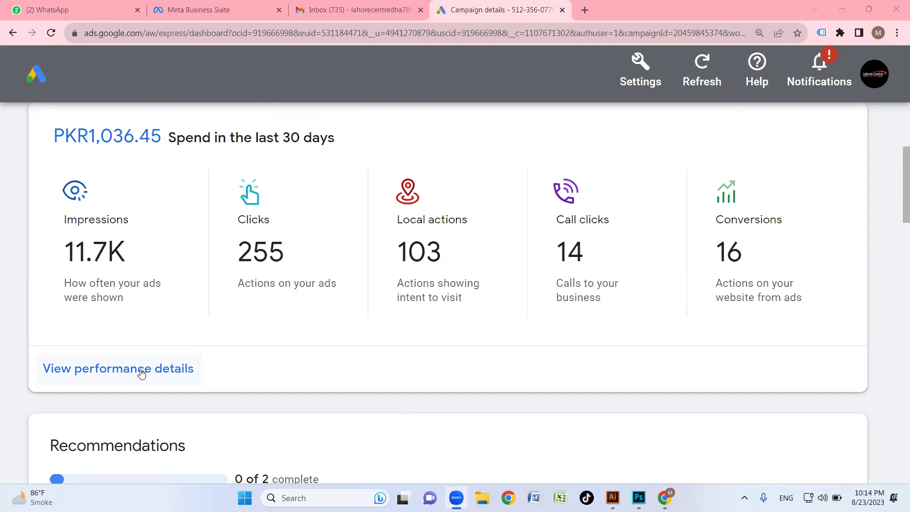
Step: Tick all five search terms in the search terms report in red, from "lahore center" down to "lahore center electronics"
scroll(412, 316, down, 5)
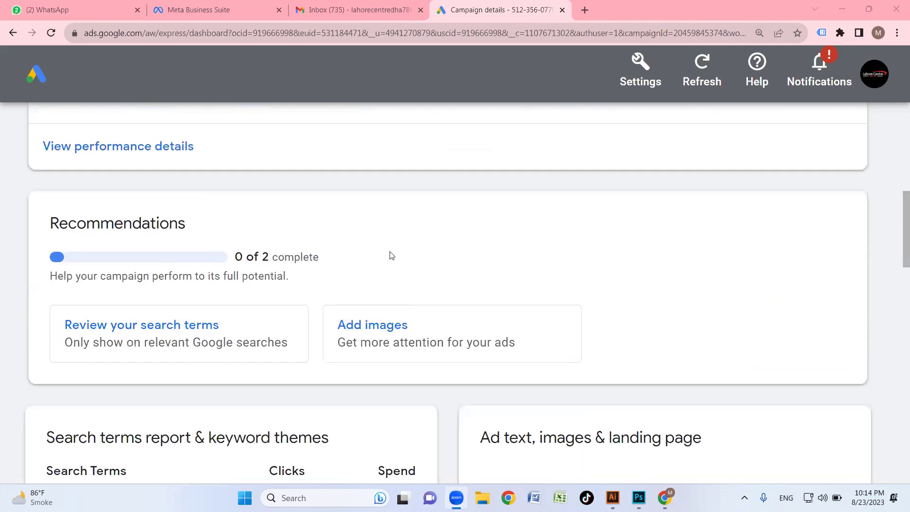
scroll(407, 254, down, 5)
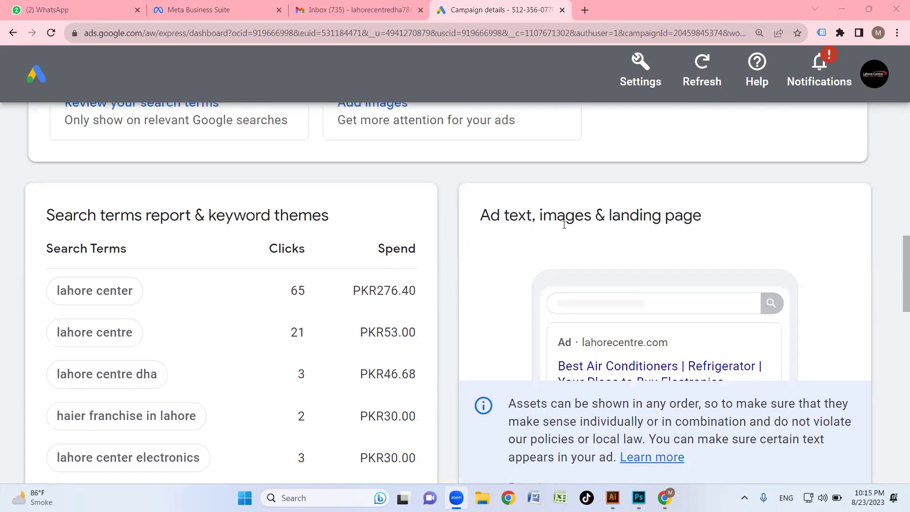
scroll(640, 278, down, 2)
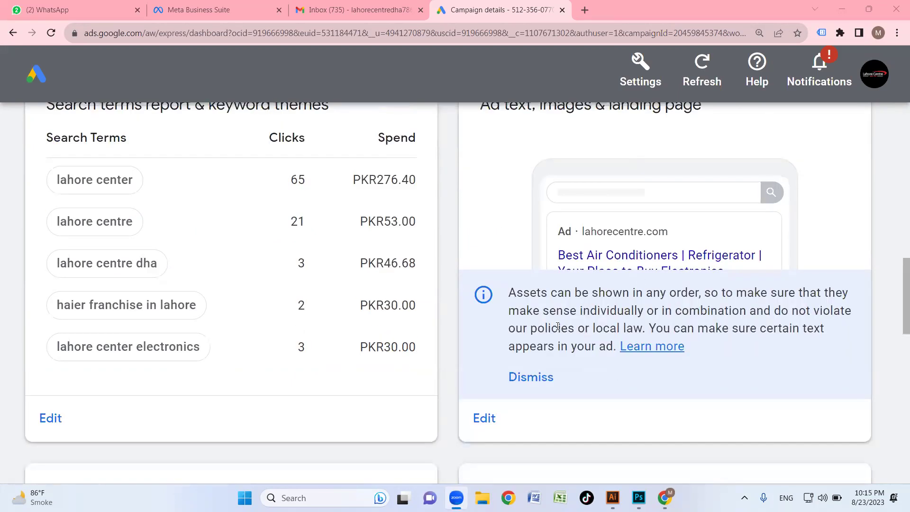
key(ctrl+minus)
key(ctrl+minus)
scroll(567, 279, up, 1)
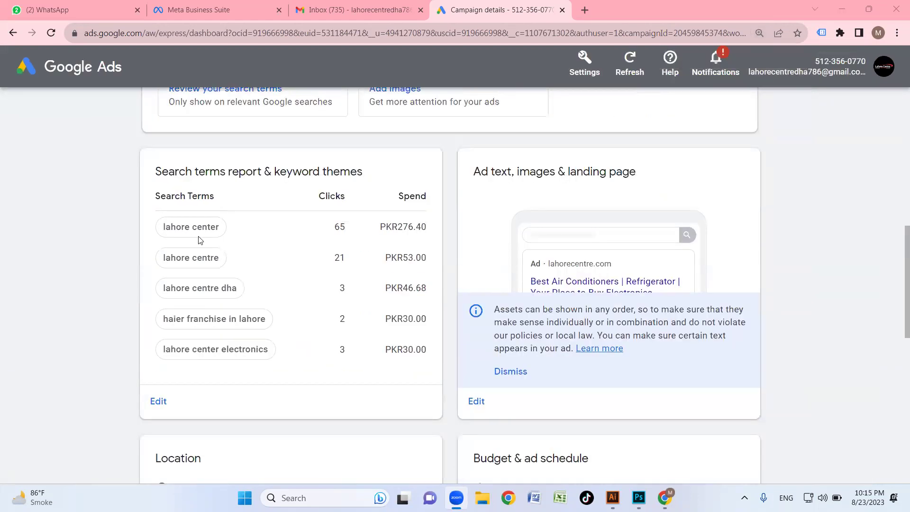
key(ctrl+plus)
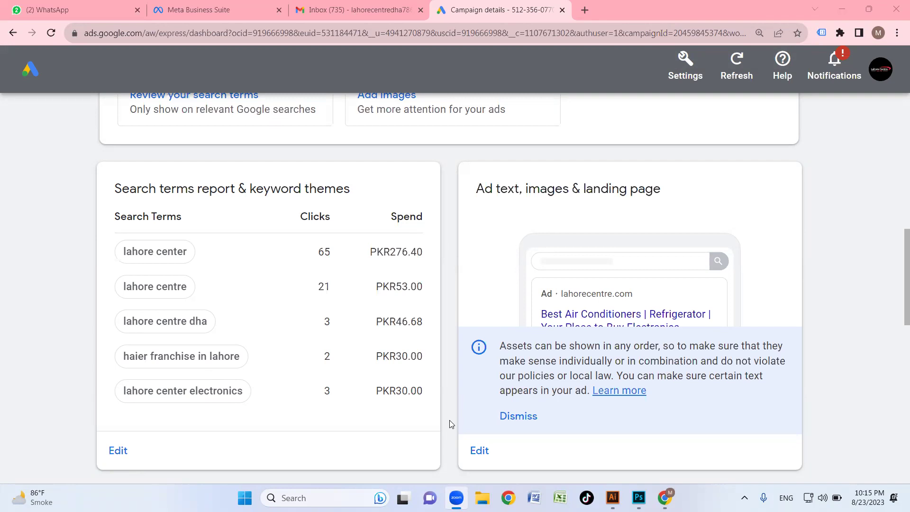
drag(200, 246, 243, 237)
drag(200, 283, 235, 278)
drag(222, 314, 259, 308)
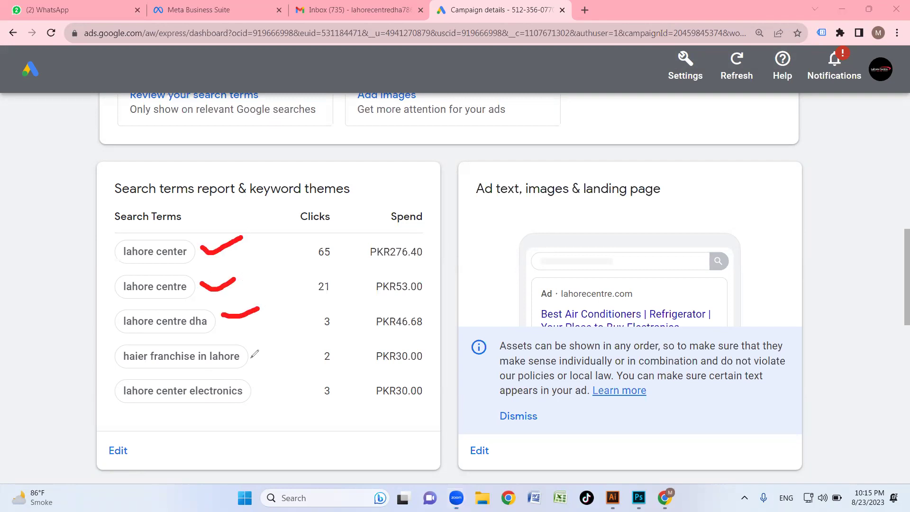
drag(250, 359, 282, 344)
drag(257, 388, 289, 379)
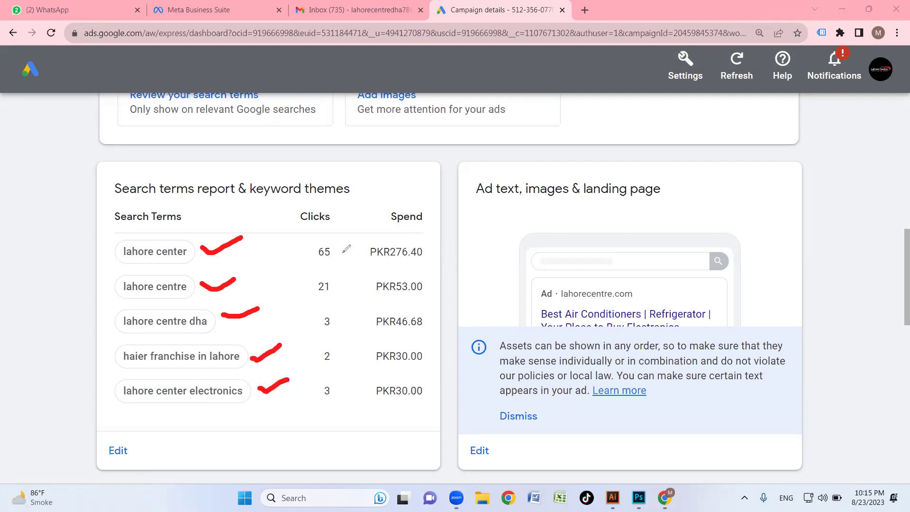
Step: Box the Spend column, mark the search terms' click and spend figures in red, and clear the annotations
mouse_move(366, 233)
mouse_down()
mouse_move(436, 255)
mouse_move(437, 359)
mouse_move(423, 410)
mouse_move(372, 410)
mouse_move(364, 359)
mouse_move(371, 227)
mouse_up()
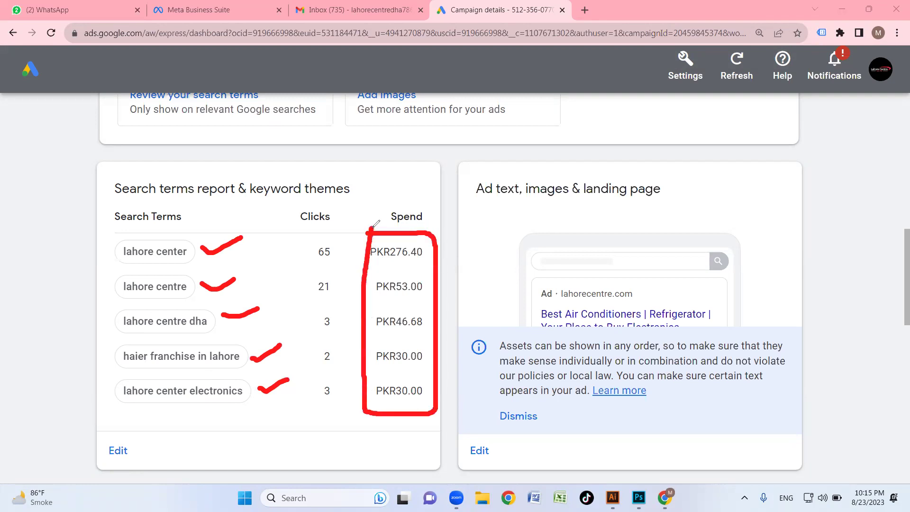
drag(289, 249, 315, 236)
mouse_move(427, 245)
mouse_down()
mouse_move(438, 250)
mouse_move(461, 235)
mouse_up()
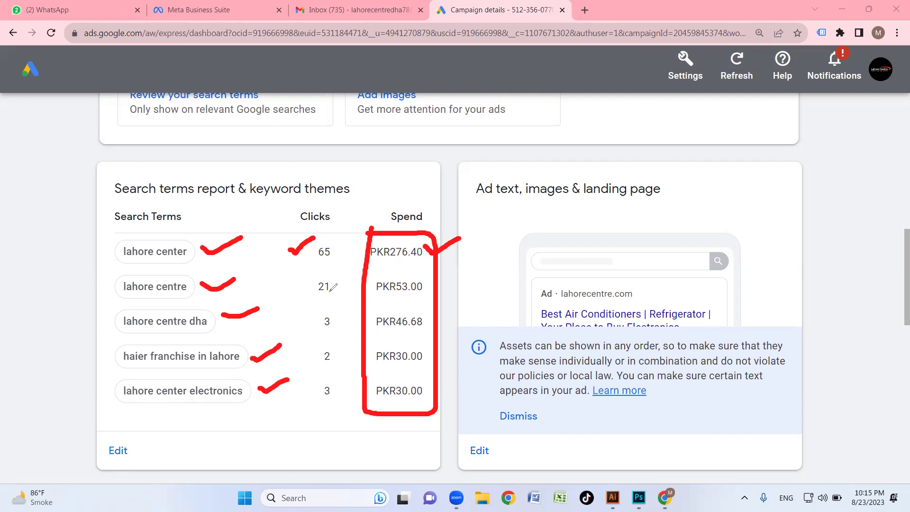
drag(334, 284, 360, 274)
mouse_move(426, 283)
mouse_down()
mouse_move(436, 288)
mouse_move(458, 273)
mouse_up()
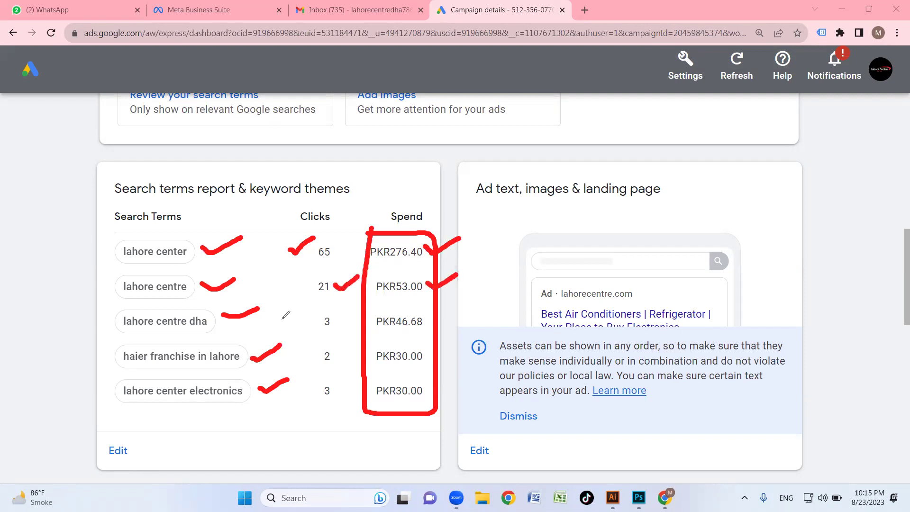
mouse_move(338, 317)
mouse_down()
mouse_move(350, 324)
mouse_move(373, 312)
mouse_up()
drag(345, 359, 375, 356)
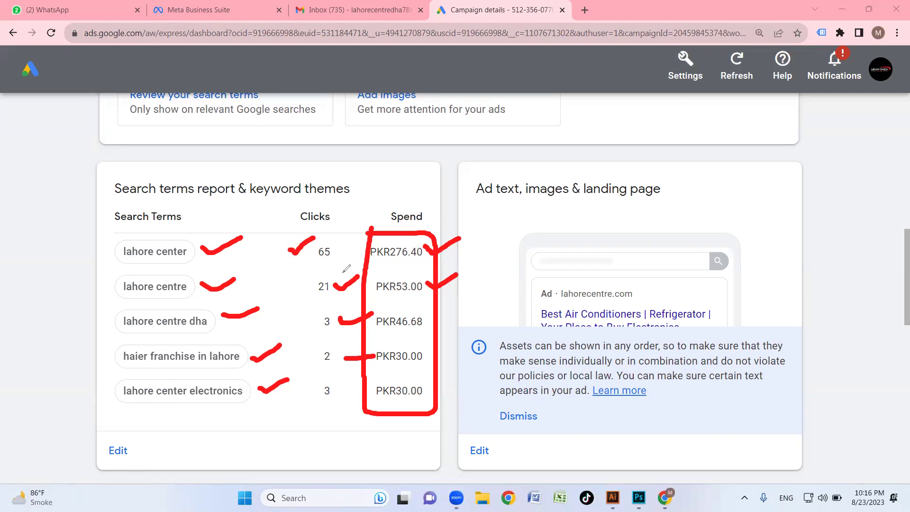
drag(336, 390, 366, 389)
drag(433, 390, 460, 381)
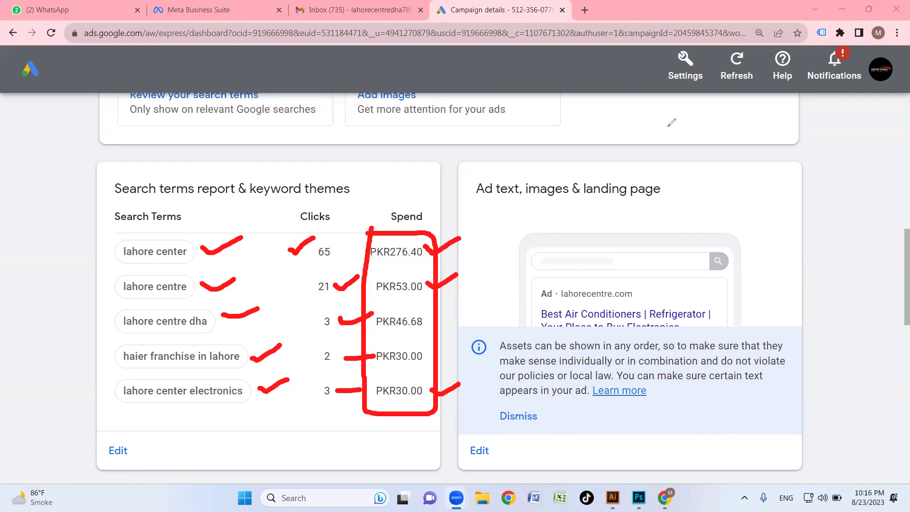
key(e)
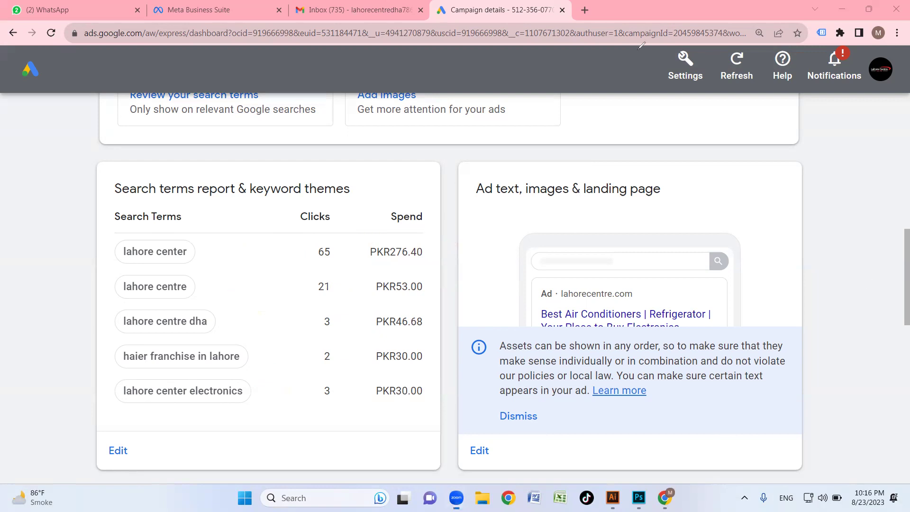
Step: Highlight the daily average, monthly max, dollar icon and "any time" schedule in the Budget & ad schedule card with green marks
scroll(762, 263, down, 5)
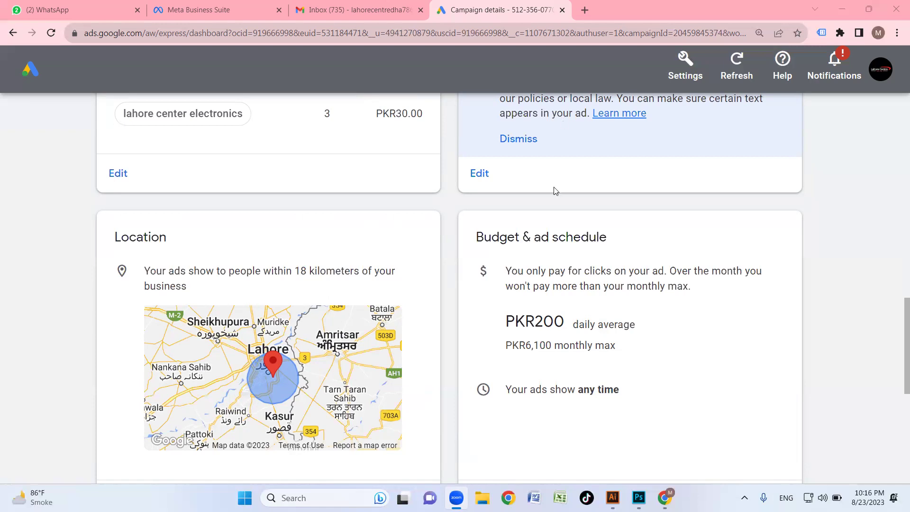
mouse_move(482, 305)
mouse_down()
mouse_move(591, 302)
mouse_move(654, 322)
mouse_move(655, 349)
mouse_move(550, 351)
mouse_move(487, 316)
mouse_move(490, 291)
mouse_up()
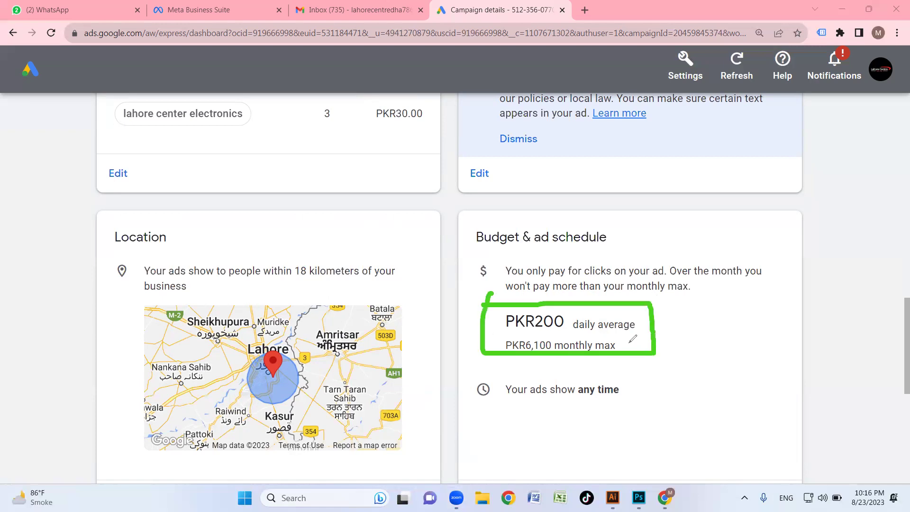
drag(628, 342, 698, 335)
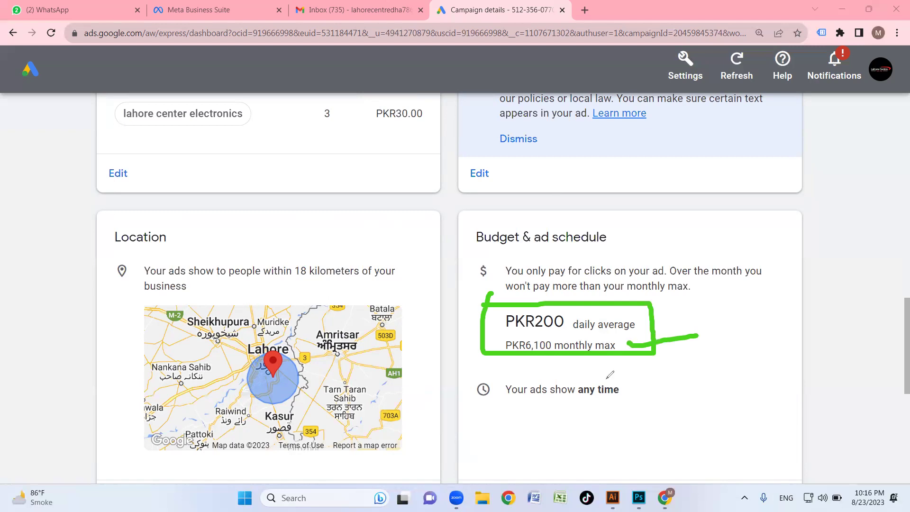
mouse_move(465, 368)
mouse_down()
mouse_move(565, 367)
mouse_move(643, 401)
mouse_move(485, 406)
mouse_move(460, 365)
mouse_up()
drag(626, 387, 704, 372)
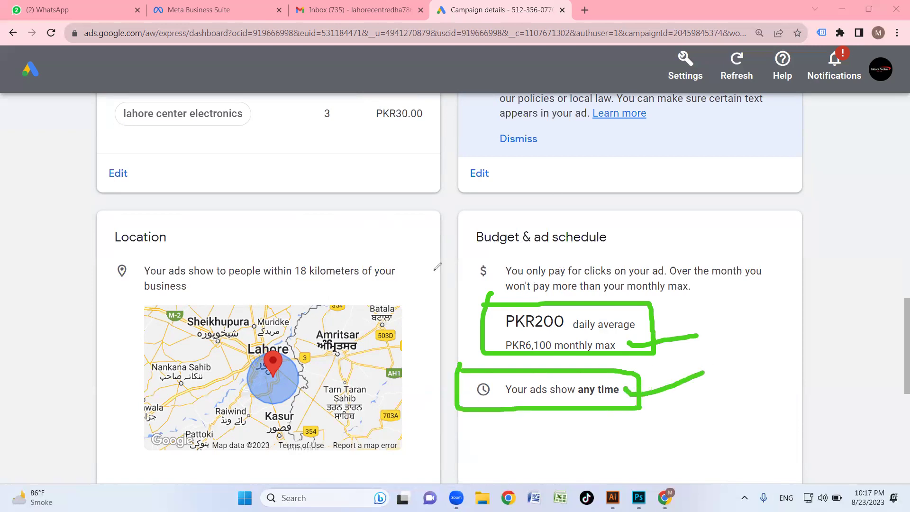
mouse_move(478, 262)
mouse_down()
mouse_move(503, 275)
mouse_move(469, 290)
mouse_move(479, 260)
mouse_up()
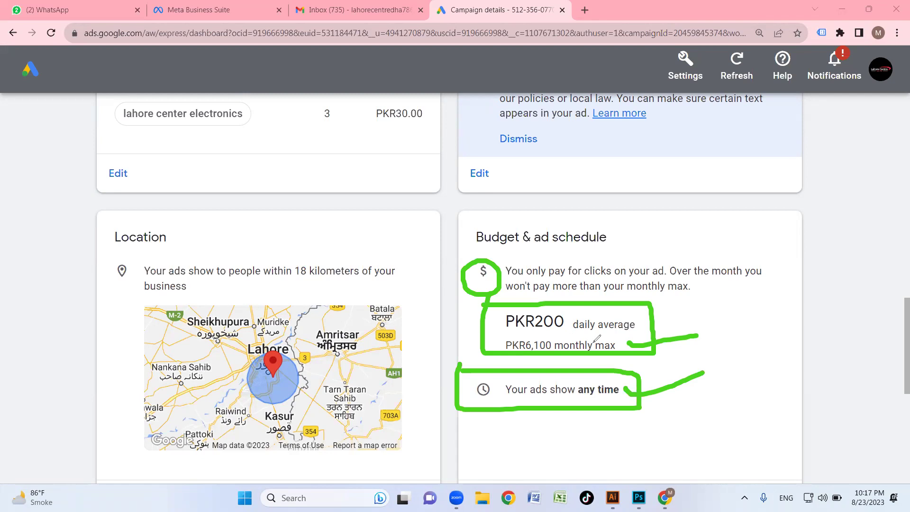
mouse_move(501, 341)
mouse_down()
mouse_move(555, 337)
mouse_move(556, 351)
mouse_up()
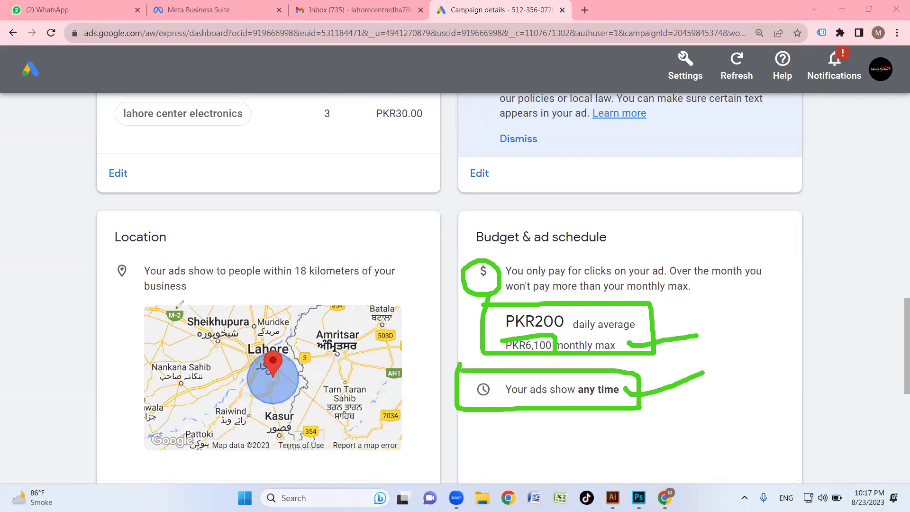
Step: Circle the targeted area on the Location map, box "18 kilometers" in green, and clear the annotations
mouse_move(260, 339)
mouse_down()
mouse_move(320, 371)
mouse_move(236, 407)
mouse_move(256, 340)
mouse_move(298, 338)
mouse_up()
drag(290, 284, 350, 283)
mouse_move(288, 251)
mouse_down()
mouse_move(289, 284)
mouse_move(360, 250)
mouse_move(371, 268)
mouse_move(346, 282)
mouse_up()
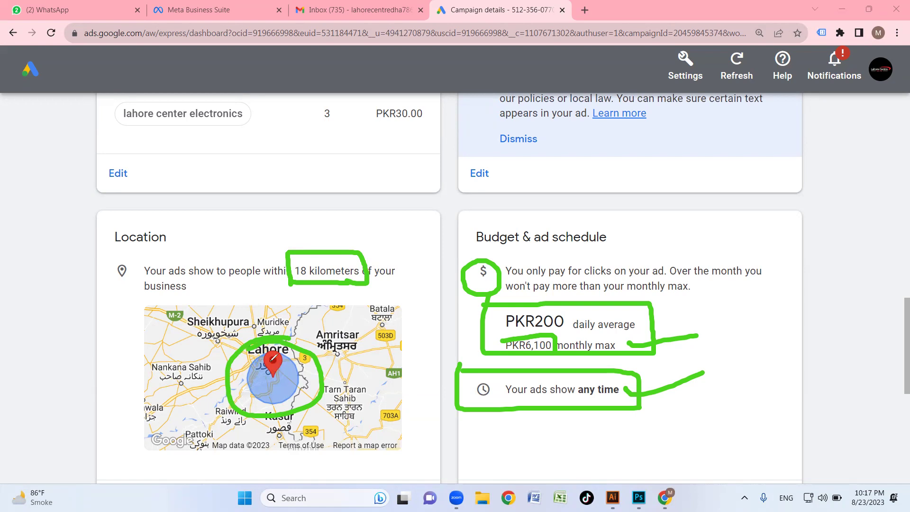
mouse_move(301, 360)
mouse_down()
mouse_move(298, 386)
mouse_move(272, 399)
mouse_move(256, 364)
mouse_move(286, 347)
mouse_up()
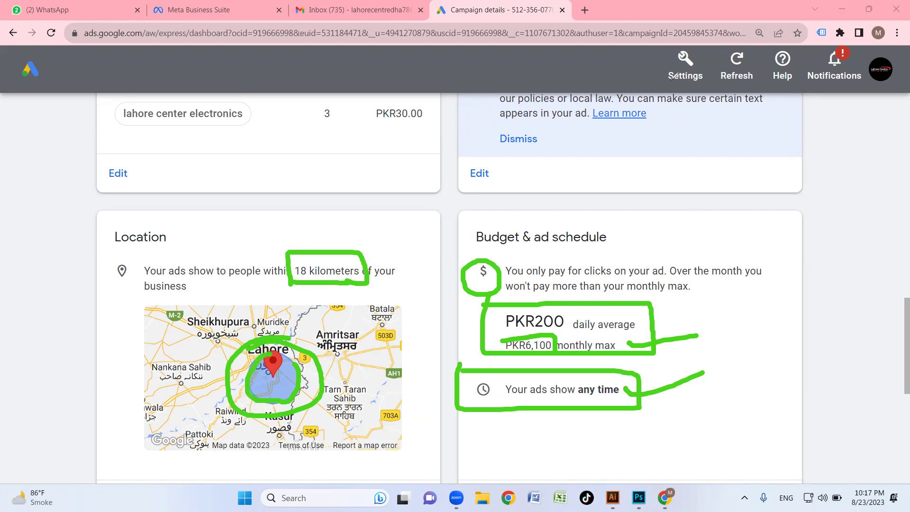
key(e)
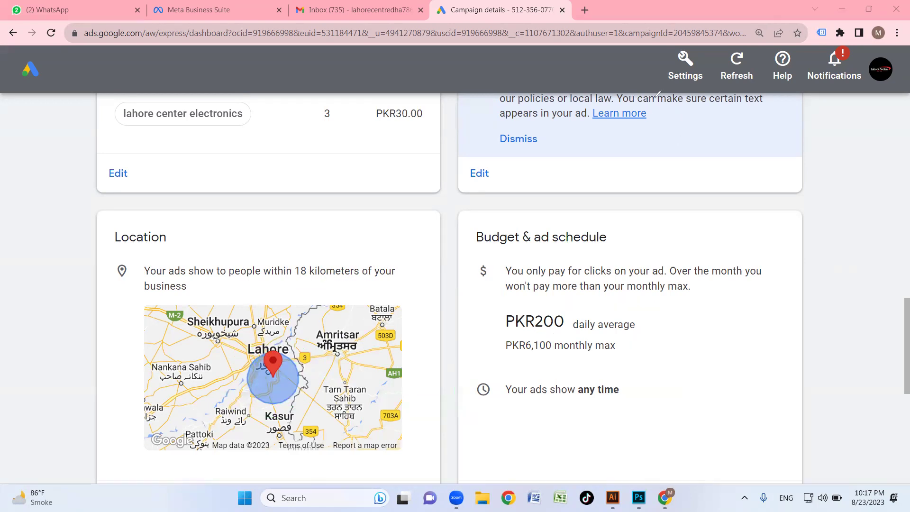
Step: Look over the campaign's FAQs, search terms report and the "Review your search terms" and "Add images" recommendations
scroll(897, 332, down, 6)
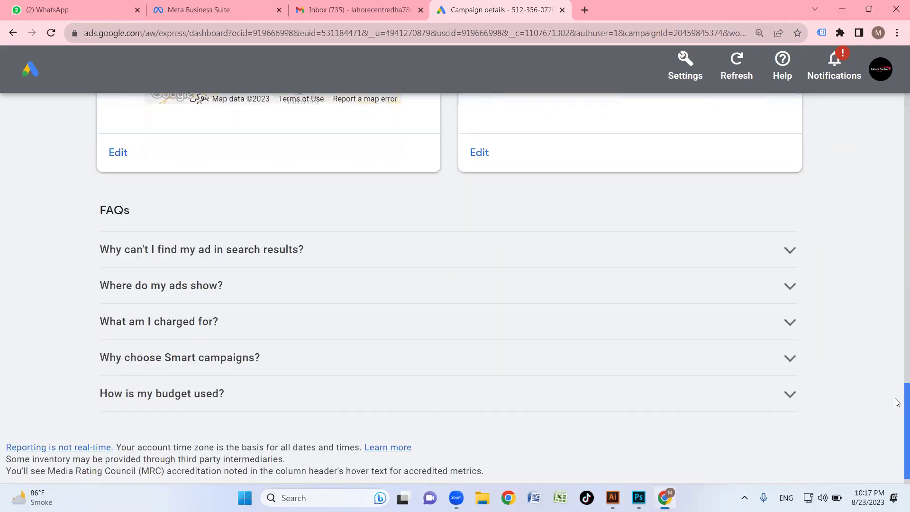
scroll(897, 402, down, 1)
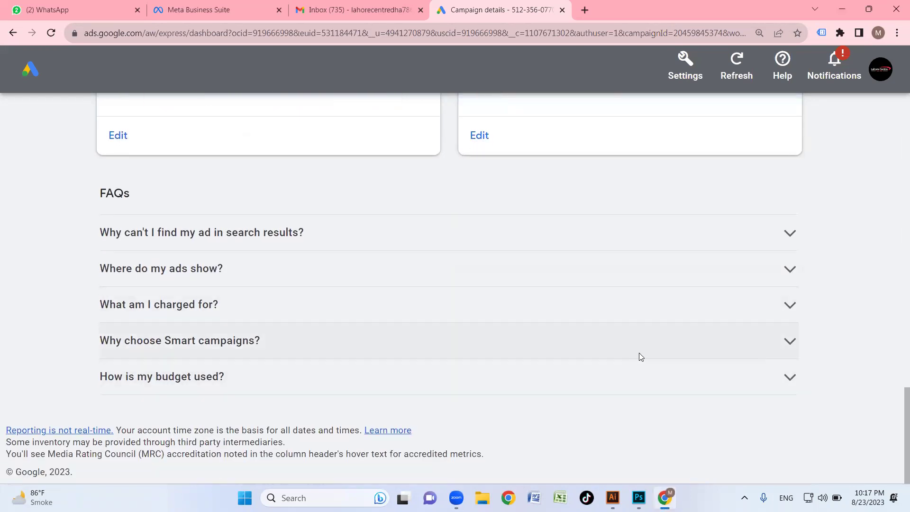
scroll(639, 352, up, 10)
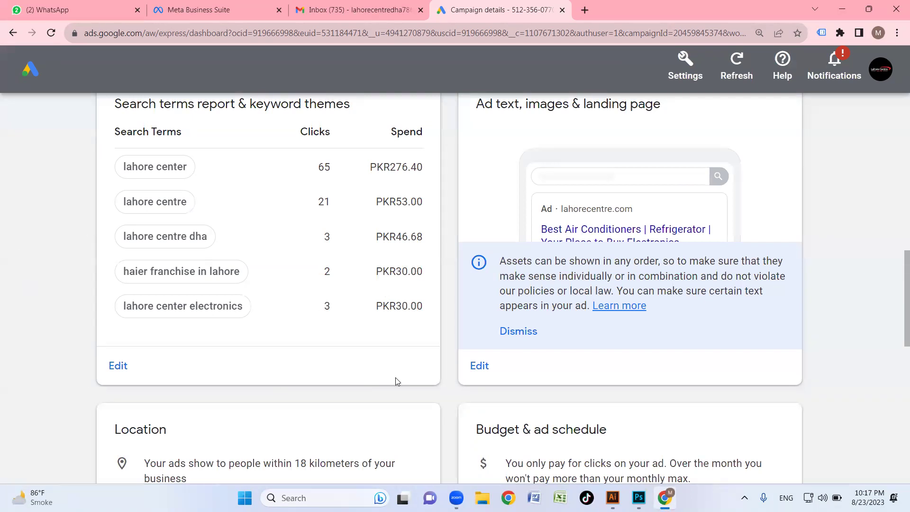
scroll(336, 297, up, 5)
scroll(312, 302, down, 5)
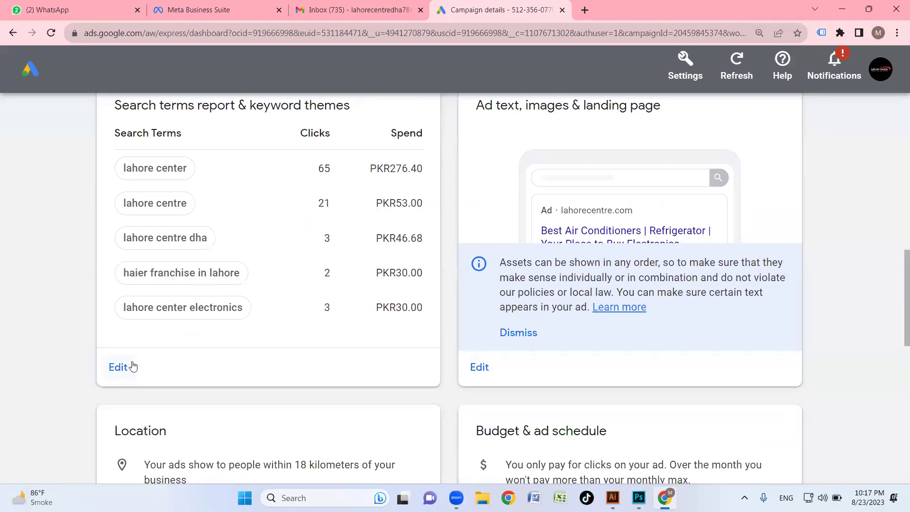
scroll(205, 349, up, 8)
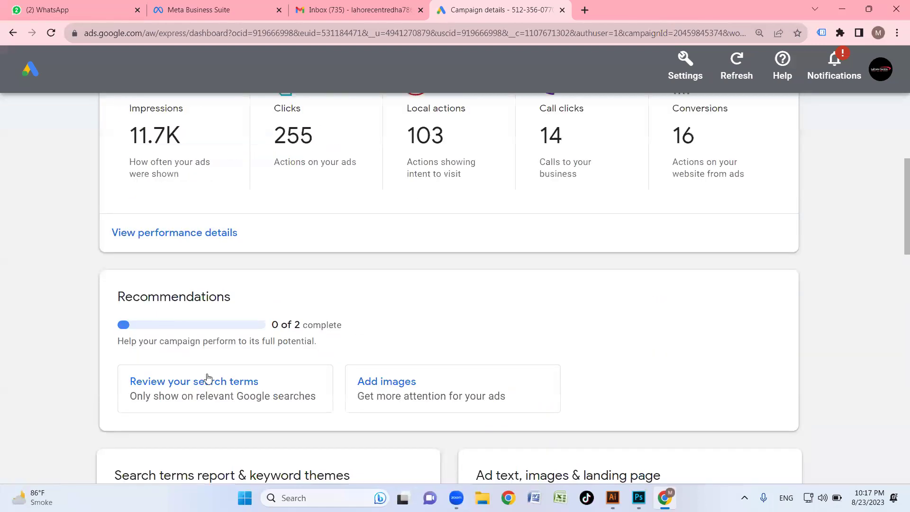
scroll(231, 355, down, 2)
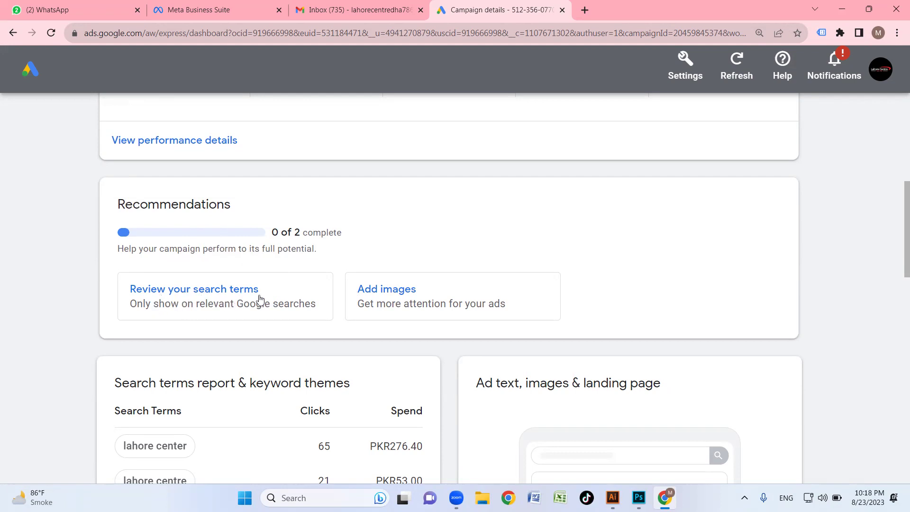
scroll(252, 326, down, 5)
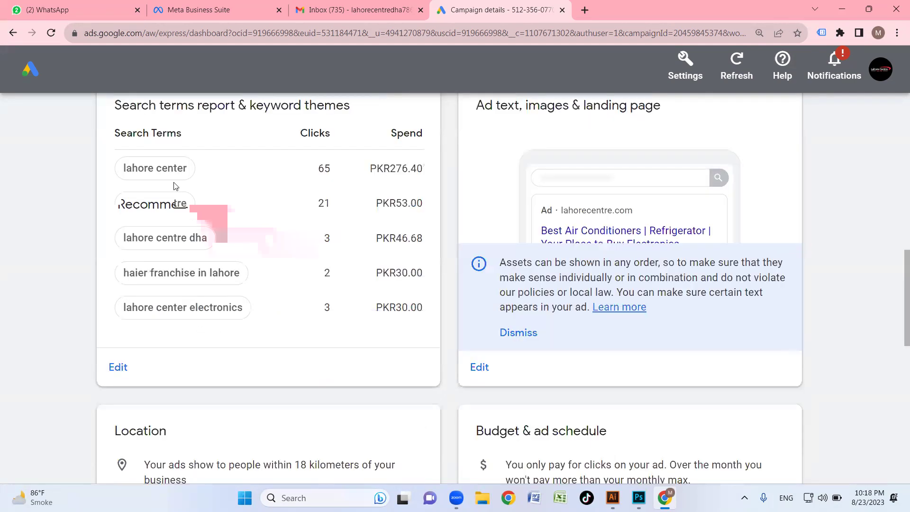
scroll(234, 293, up, 5)
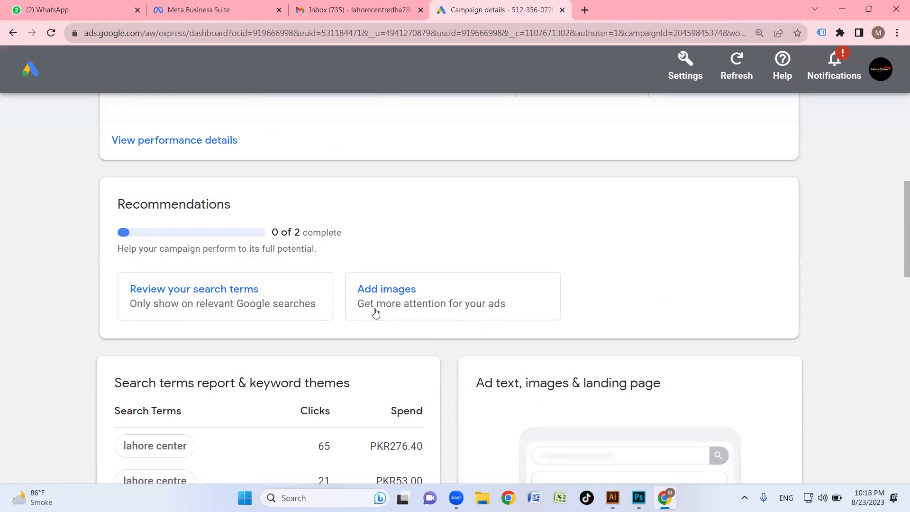
Step: Open the Add images recommendation and examine the rectangular image, square image and logo requirements
click(399, 304)
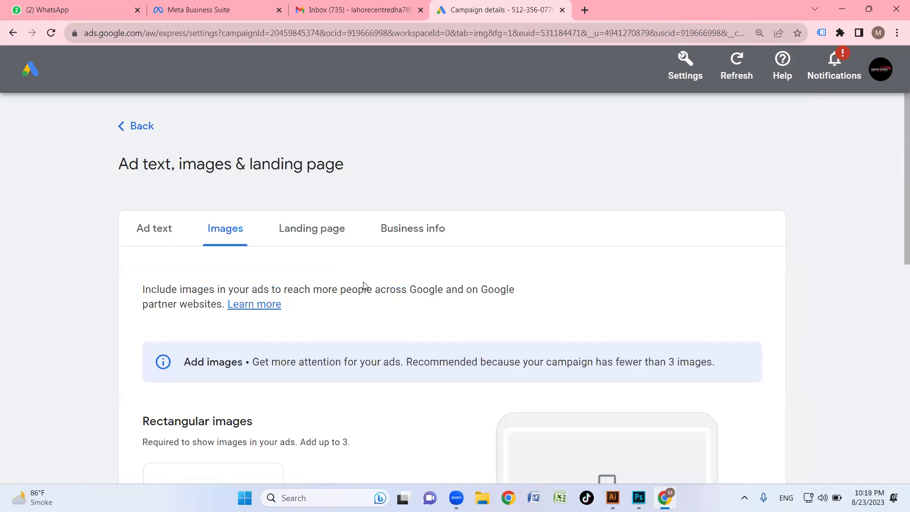
scroll(363, 283, down, 8)
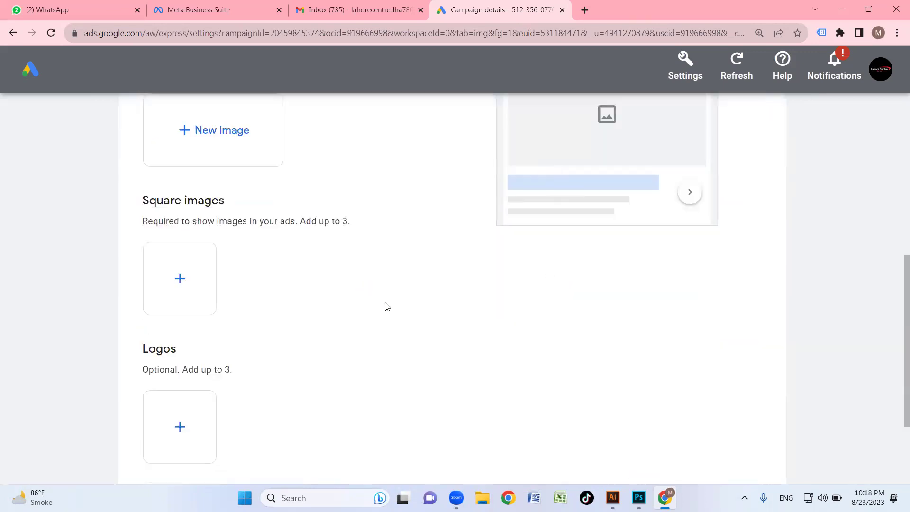
scroll(361, 308, down, 3)
scroll(191, 337, up, 2)
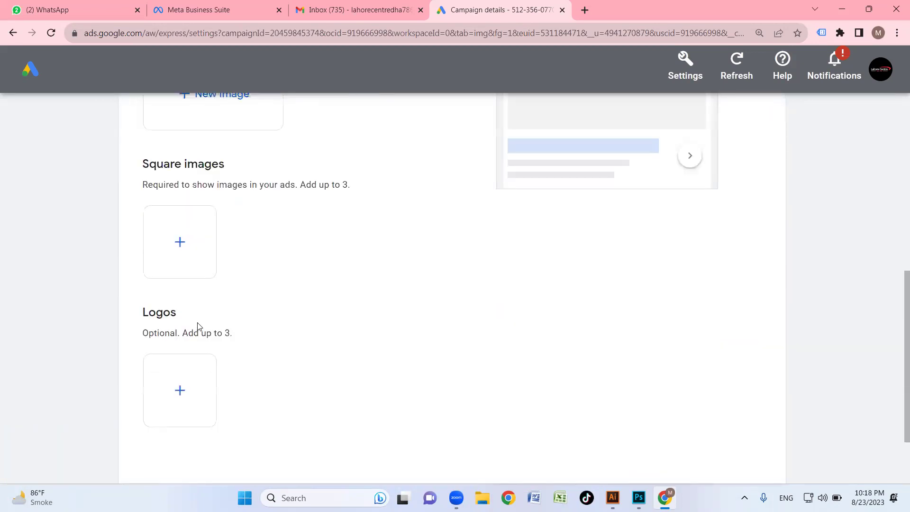
scroll(198, 327, up, 2)
scroll(199, 337, up, 2)
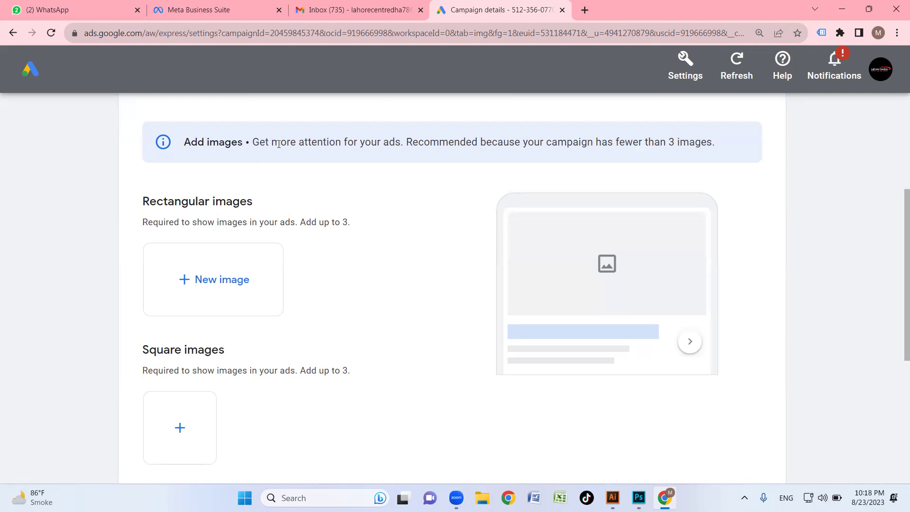
scroll(273, 268, down, 5)
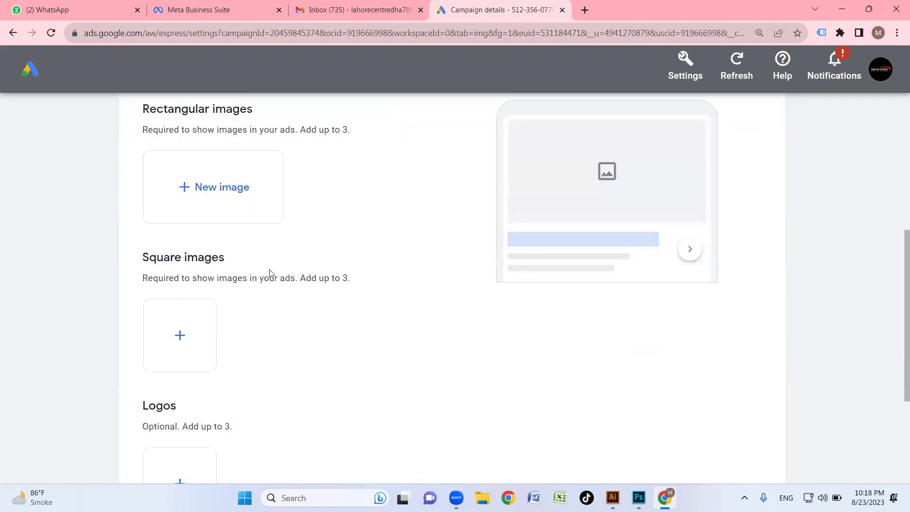
scroll(229, 352, up, 7)
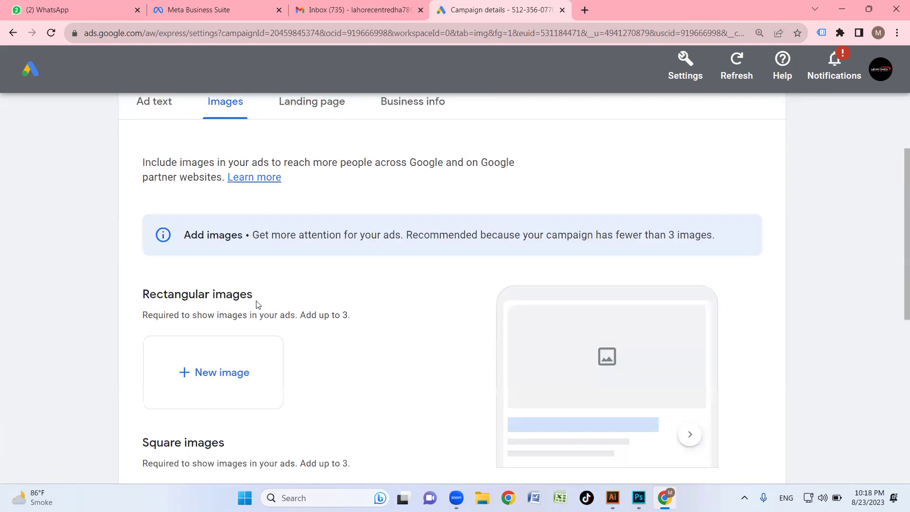
scroll(257, 335, down, 3)
scroll(232, 322, down, 3)
scroll(232, 325, up, 8)
Step: Review the campaign's ad text settings and its landing page URL
click(149, 234)
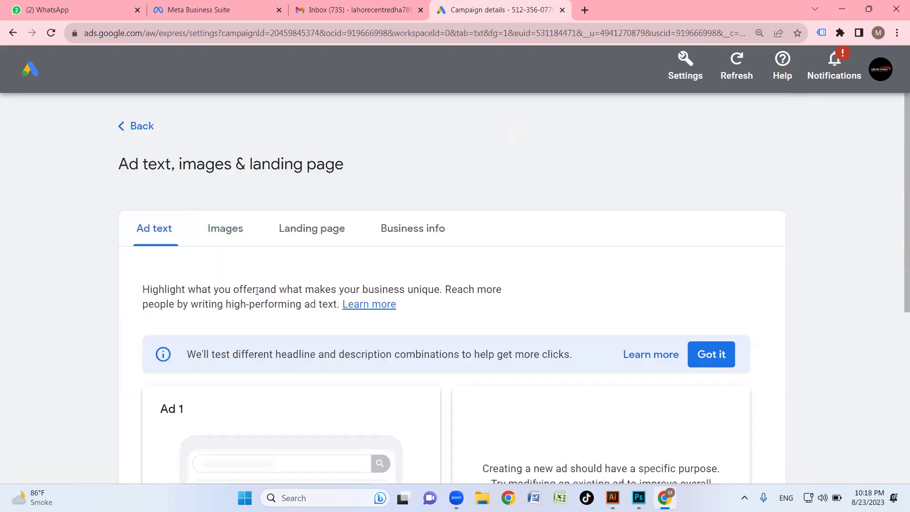
scroll(261, 291, down, 5)
scroll(256, 286, up, 2)
scroll(489, 327, up, 4)
click(305, 238)
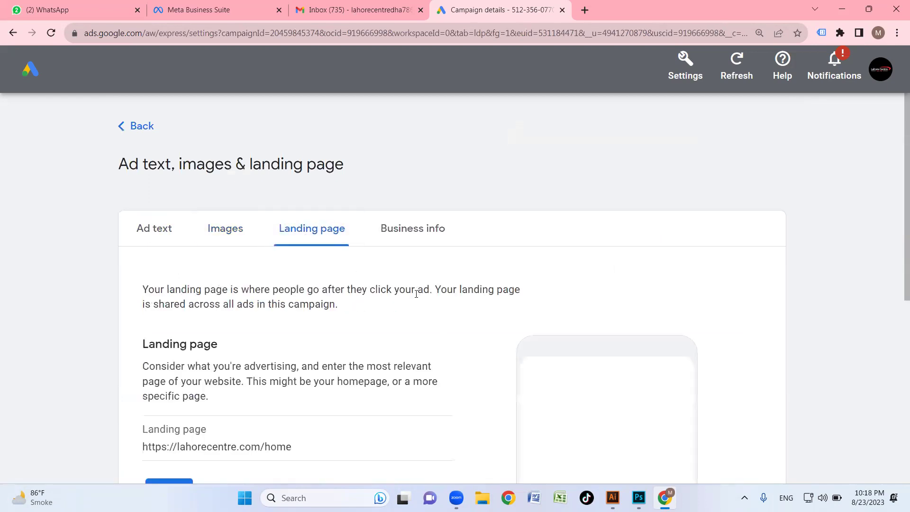
scroll(414, 296, down, 4)
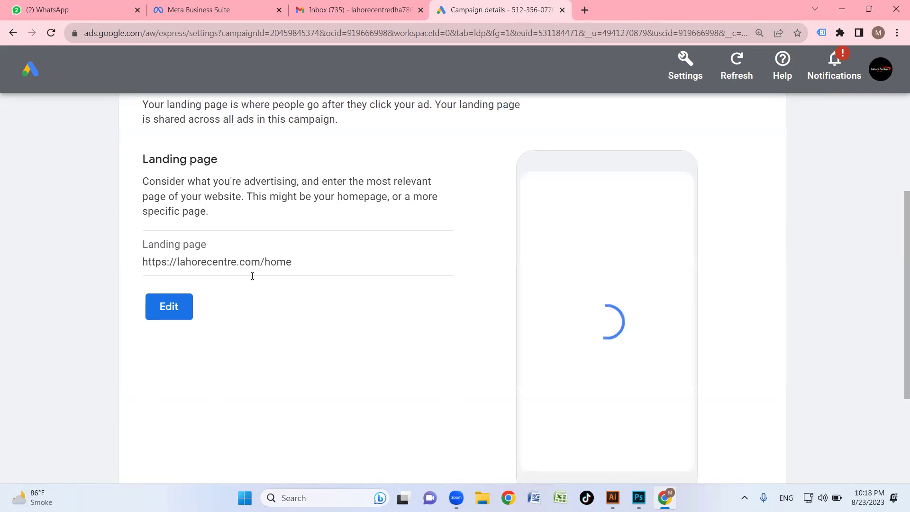
scroll(253, 277, up, 2)
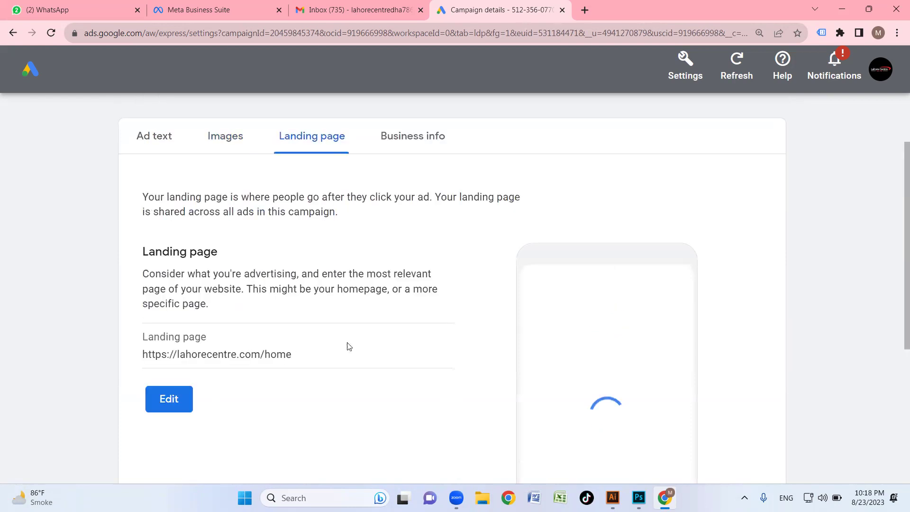
Step: Review the business name, location and call button under the campaign's business info, and return to the campaign details
click(411, 133)
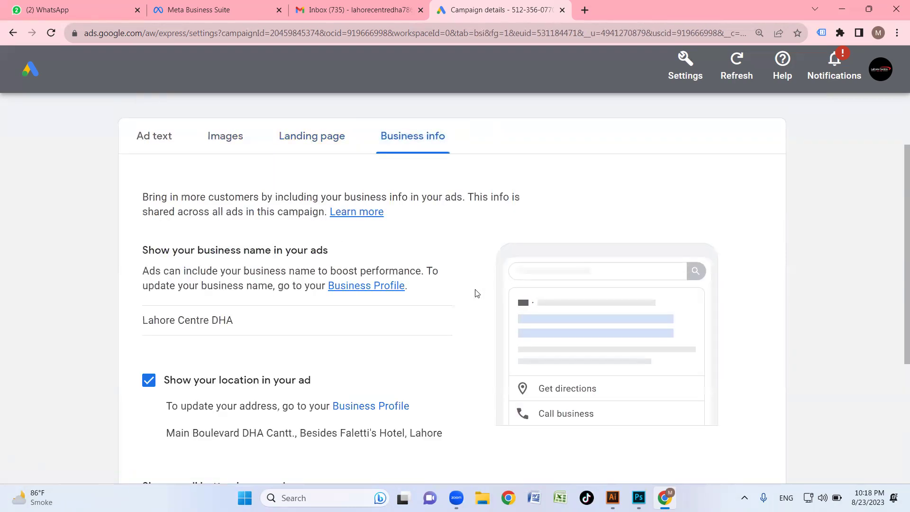
scroll(165, 304, down, 2)
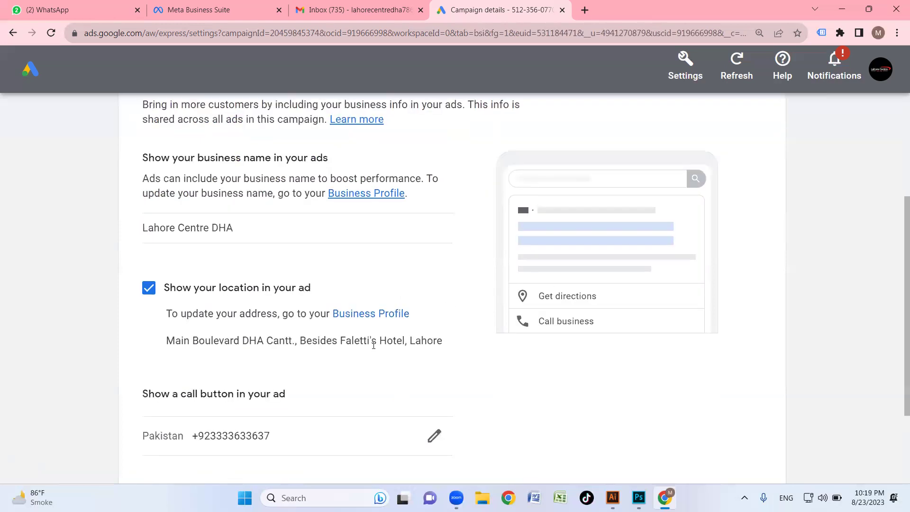
scroll(373, 344, up, 4)
click(133, 127)
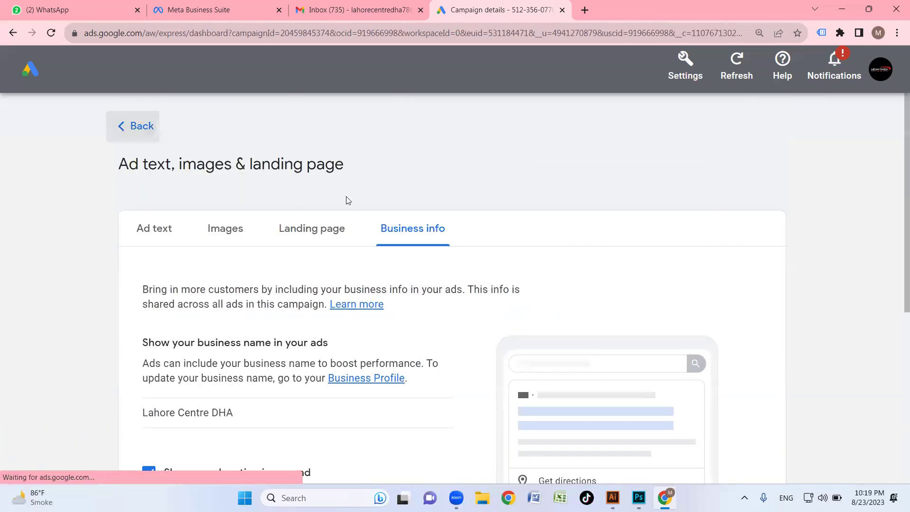
Step: Reopen the Add images recommendation, highlight the "Square images" heading, and examine the image and logo requirements again
scroll(398, 247, down, 2)
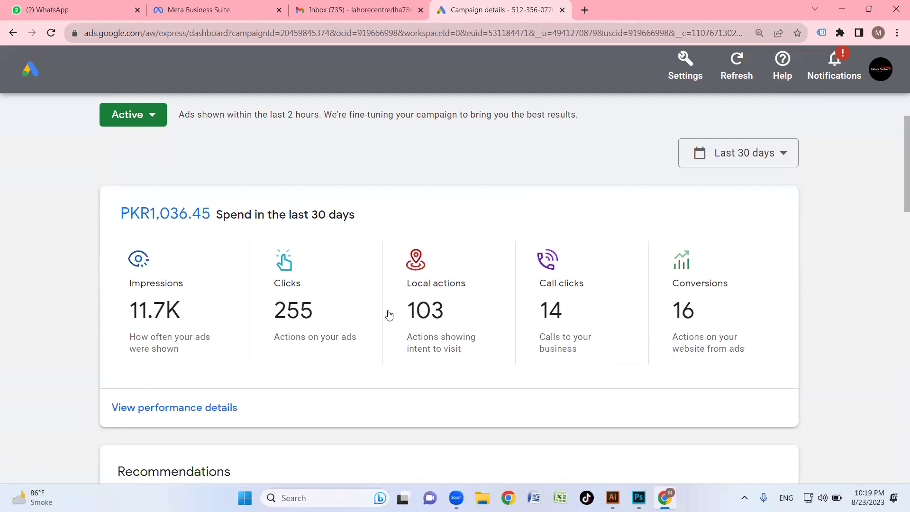
scroll(390, 316, down, 6)
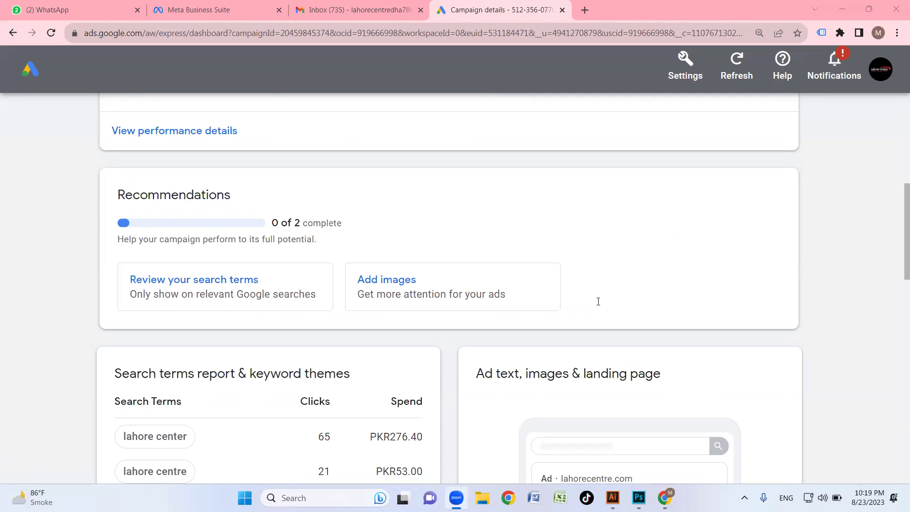
click(412, 284)
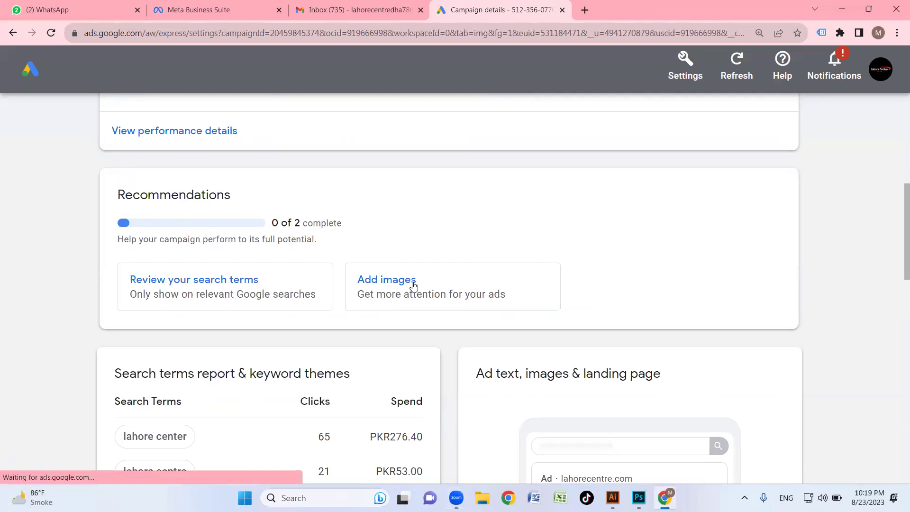
scroll(356, 285, down, 5)
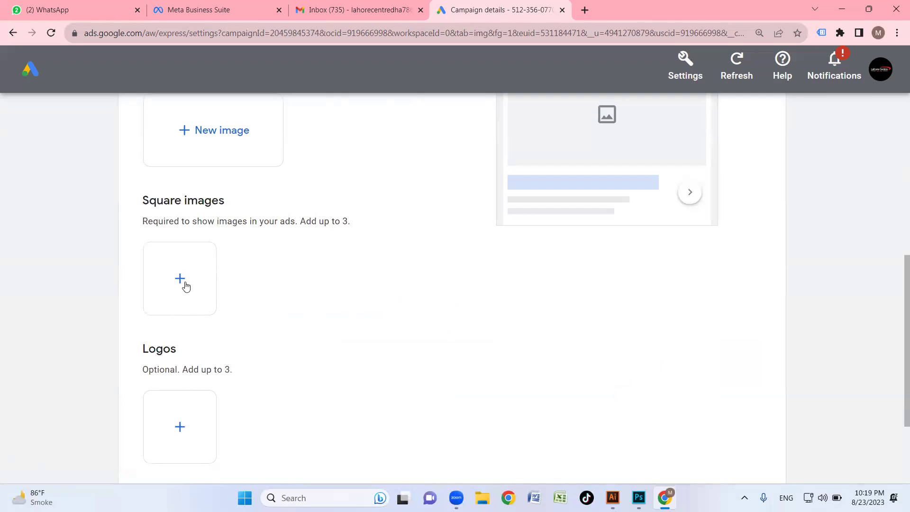
drag(163, 198, 245, 204)
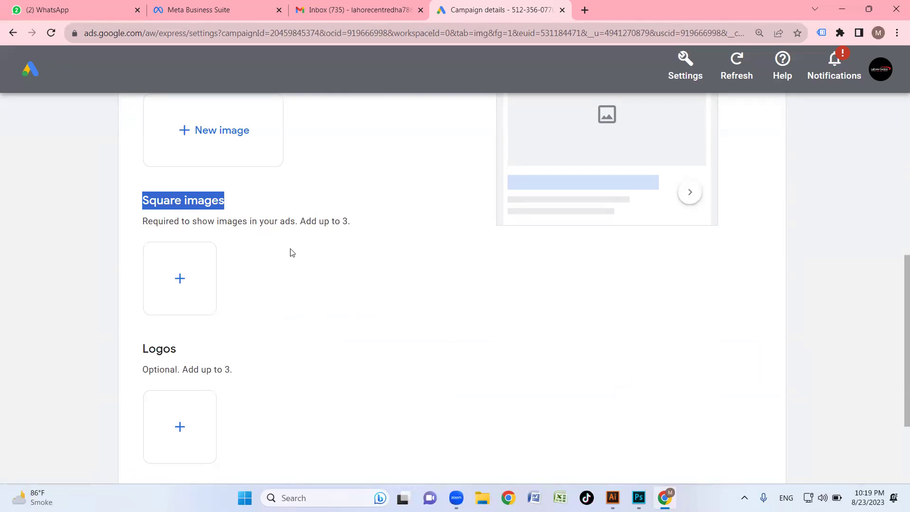
click(313, 245)
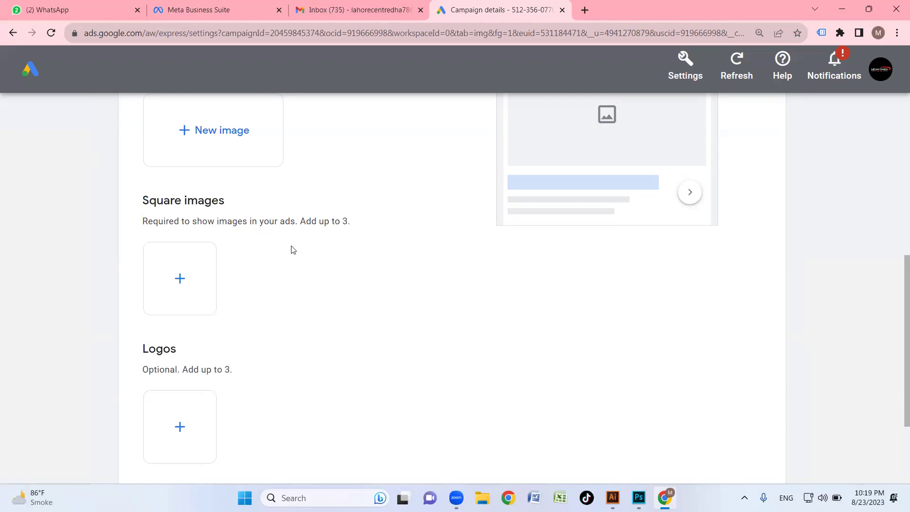
scroll(246, 276, down, 3)
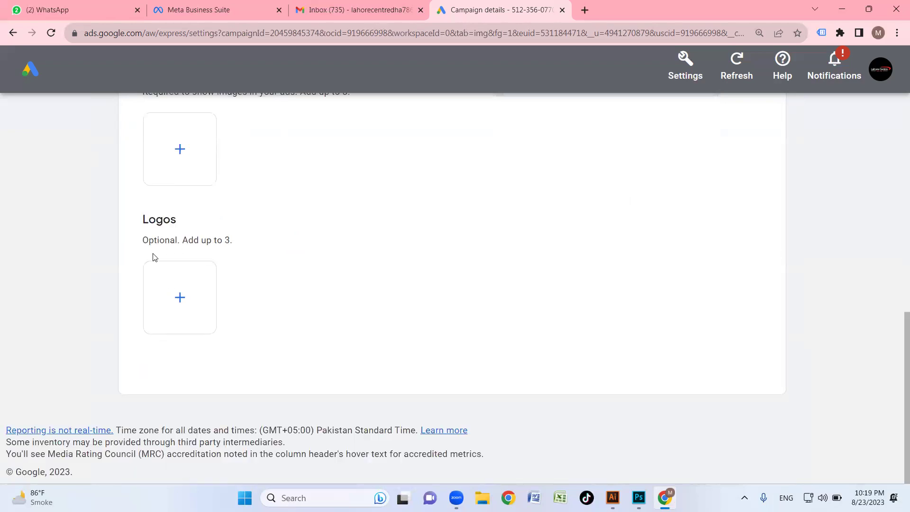
scroll(246, 276, up, 6)
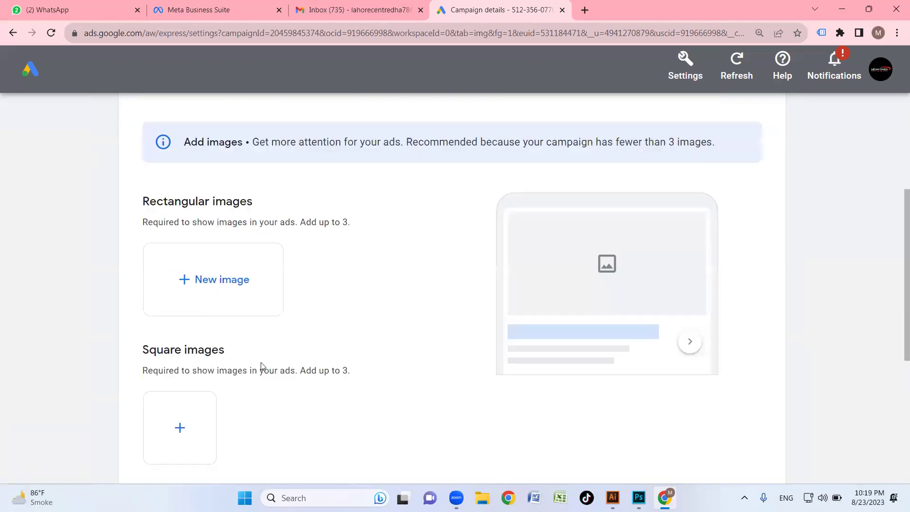
scroll(275, 365, down, 2)
scroll(225, 320, up, 5)
scroll(207, 343, down, 2)
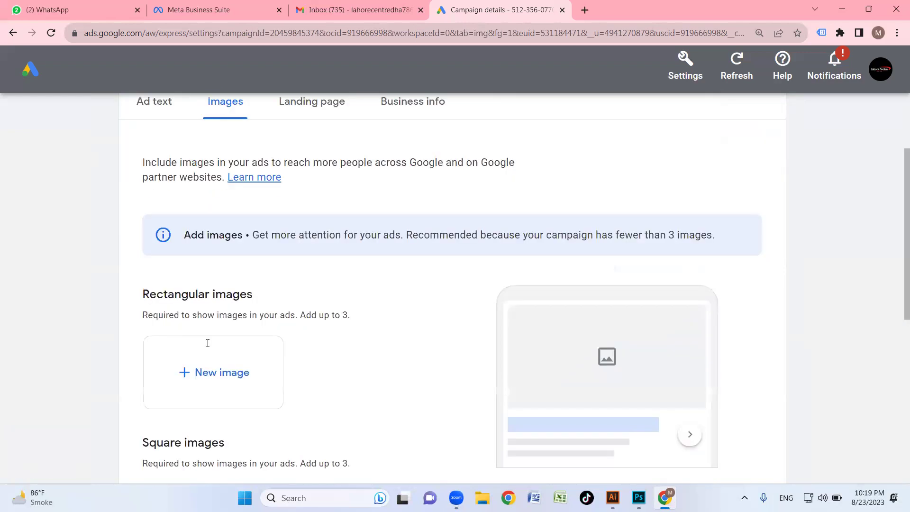
scroll(208, 343, down, 2)
scroll(264, 301, up, 2)
scroll(264, 309, down, 6)
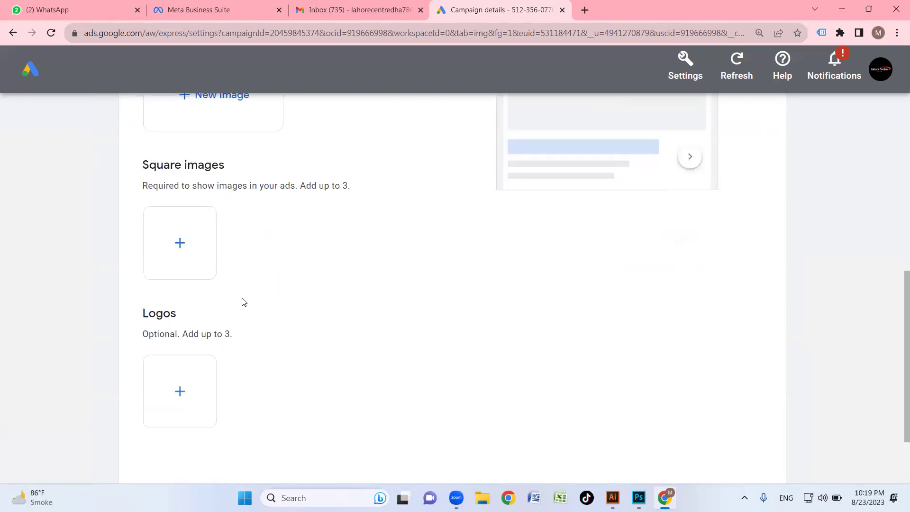
Step: Check the size limits for uploading a square image, browse the Desktop folder for files, and cancel the upload
click(180, 248)
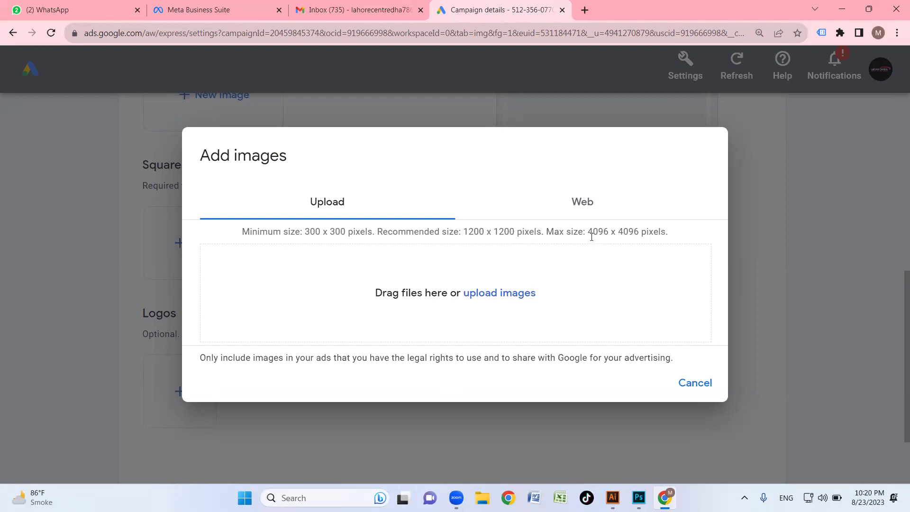
drag(593, 229, 575, 283)
click(511, 294)
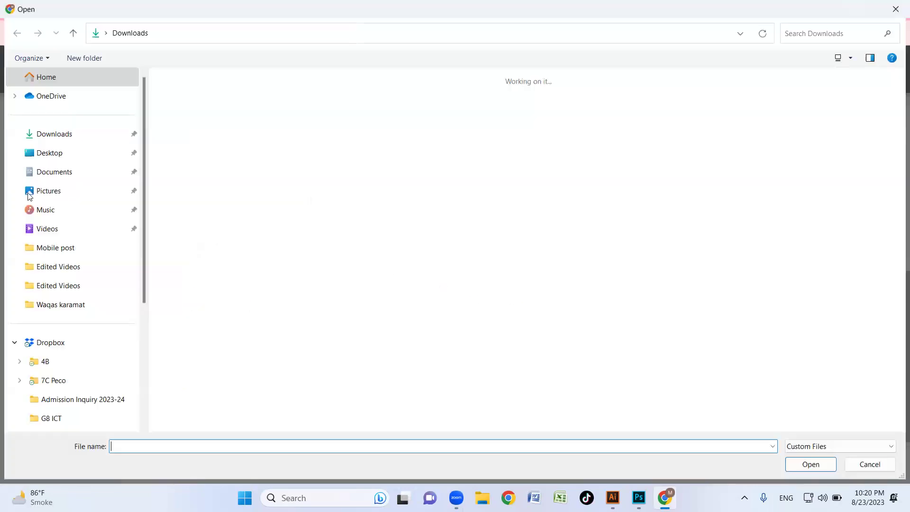
click(45, 152)
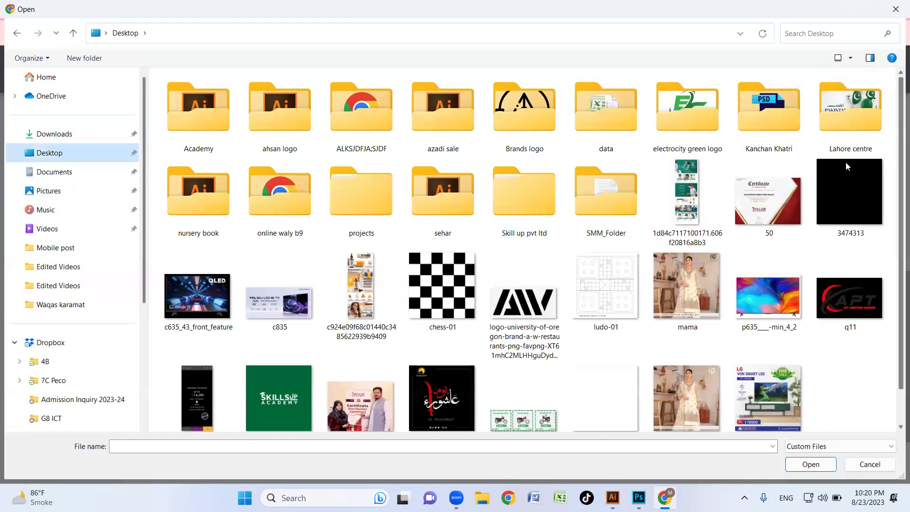
click(894, 9)
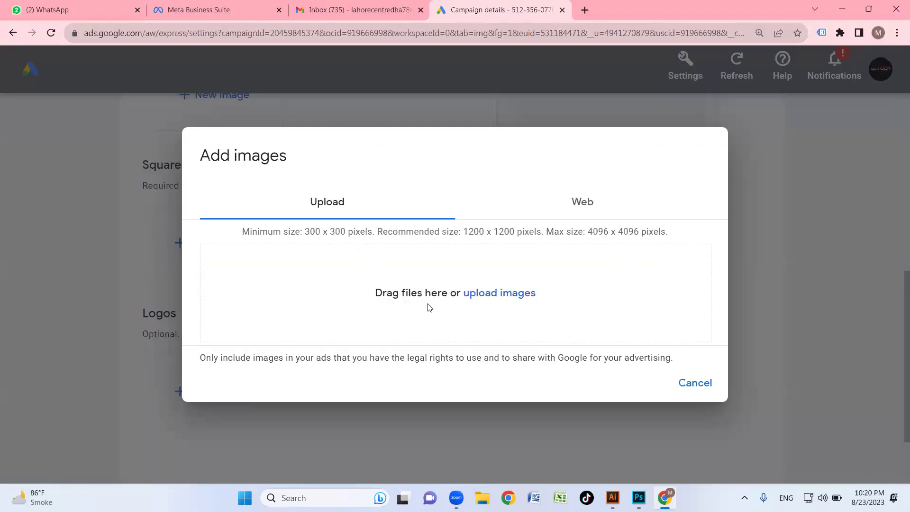
click(699, 387)
Step: Return from the ad images settings to the Best Air Conditioners campaign details
scroll(316, 336, up, 5)
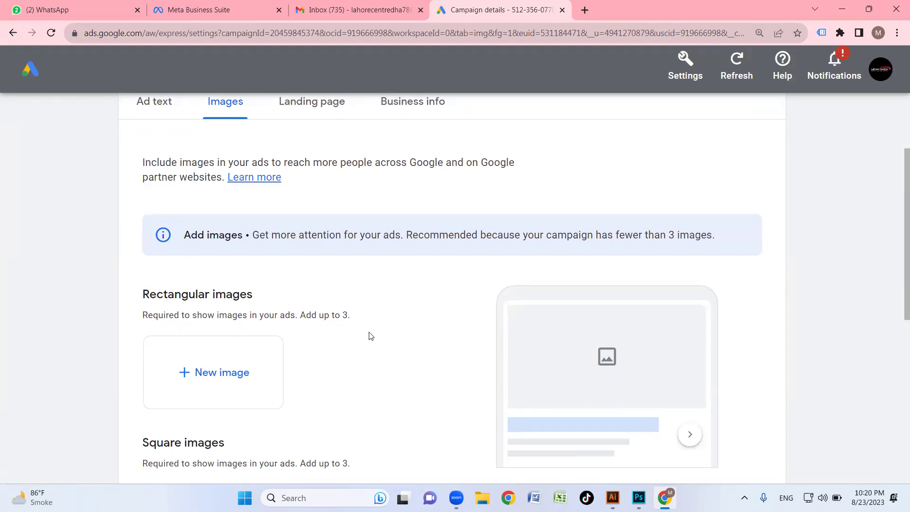
scroll(371, 336, up, 3)
click(144, 139)
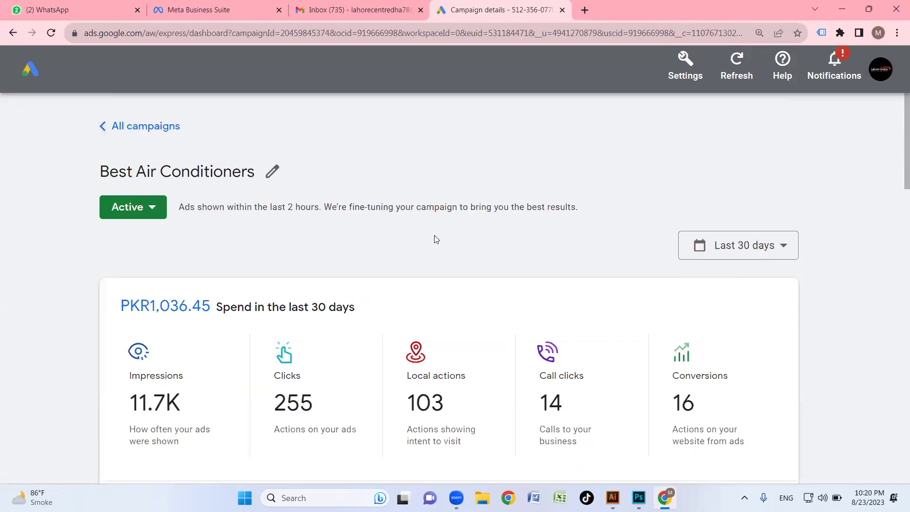
Step: Set the Best Air Conditioners campaign's reporting date range to August 15–23, 2023
scroll(604, 327, down, 2)
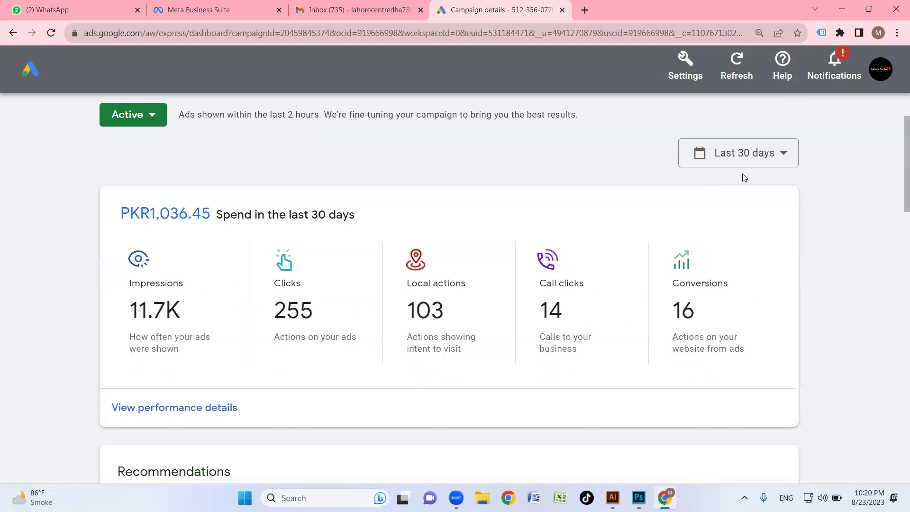
click(775, 161)
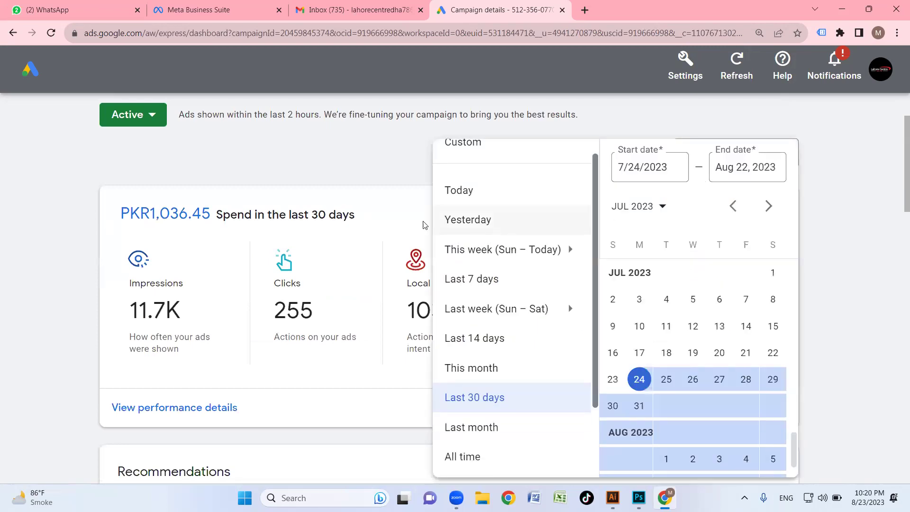
scroll(637, 328, down, 1)
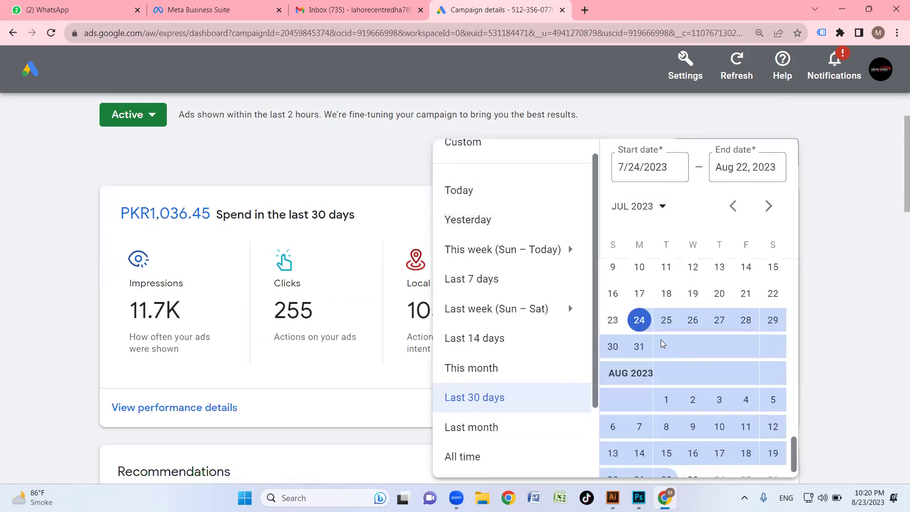
click(640, 322)
scroll(644, 304, up, 2)
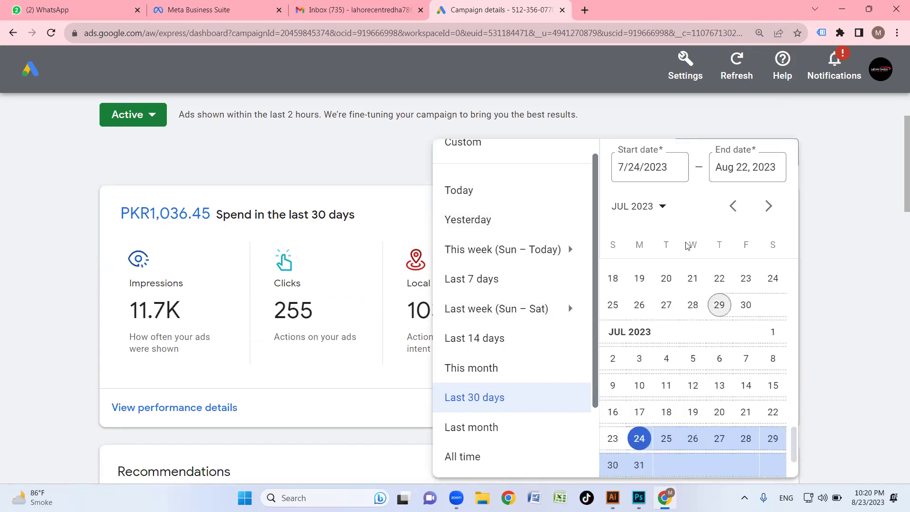
scroll(686, 308, down, 2)
scroll(685, 322, down, 1)
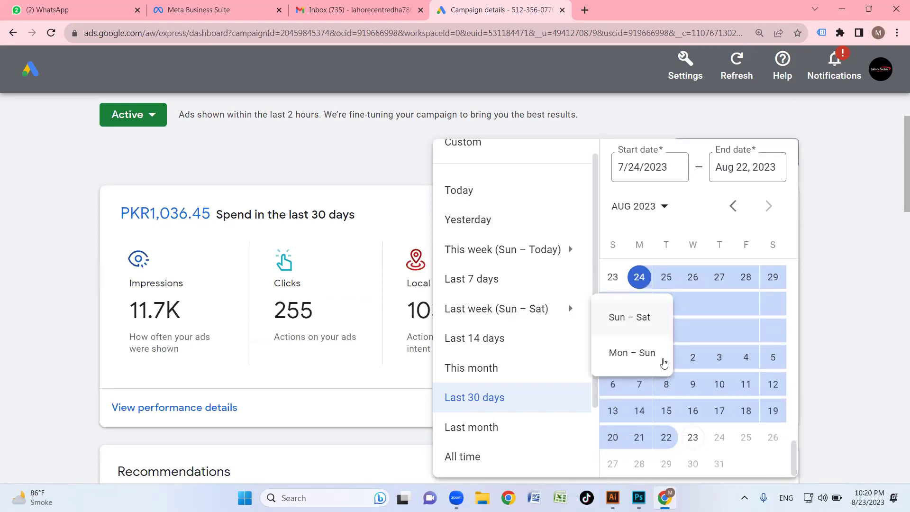
click(771, 415)
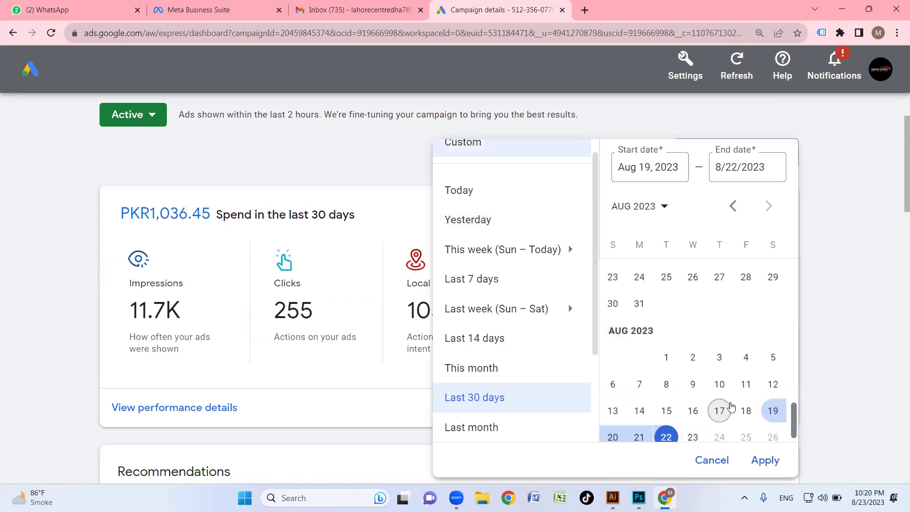
scroll(721, 408, down, 1)
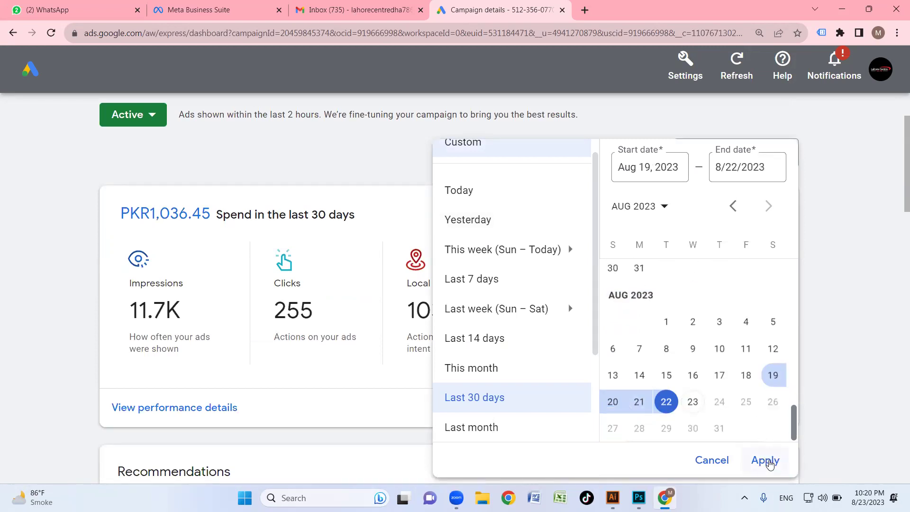
click(667, 375)
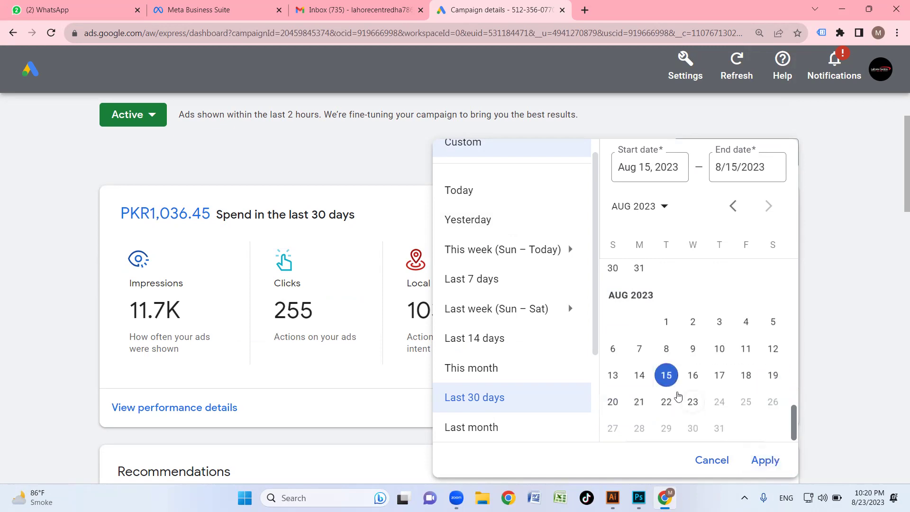
click(693, 404)
click(764, 460)
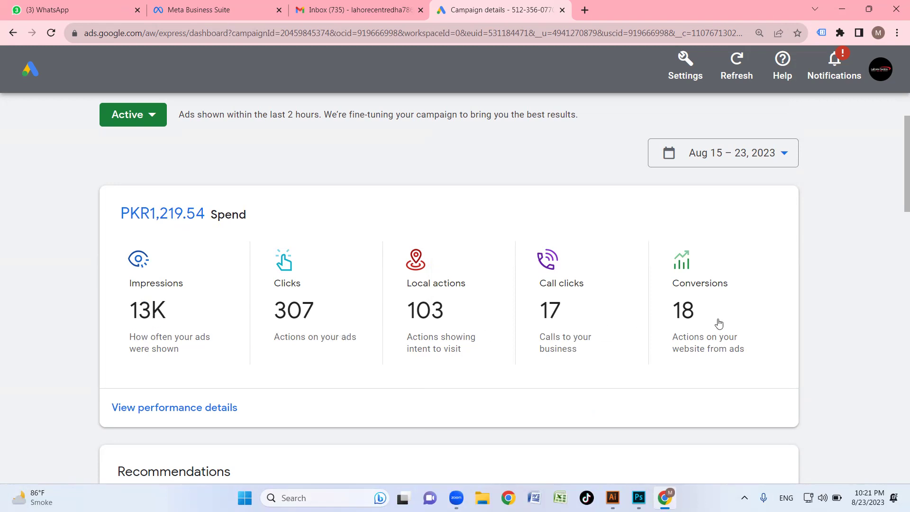
Step: Check the campaign's date range options again without changing them, and return to the list of all Smart campaigns
click(774, 157)
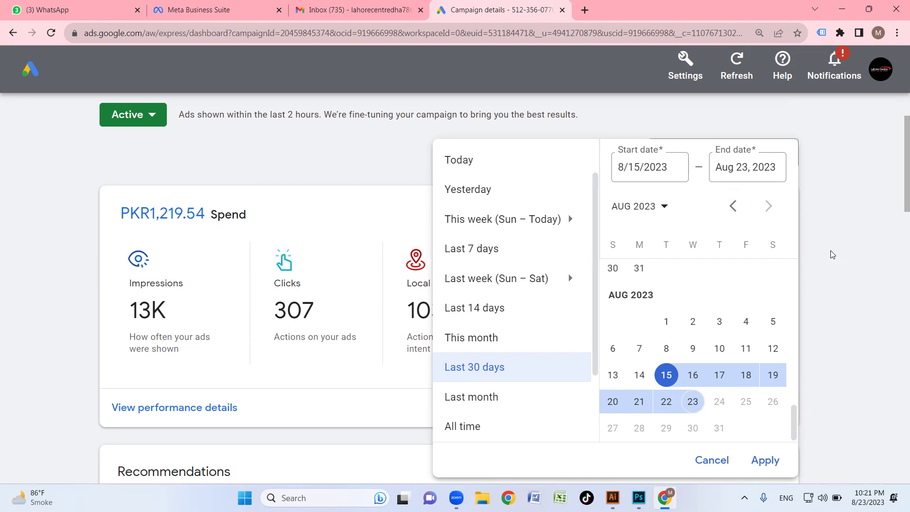
click(810, 256)
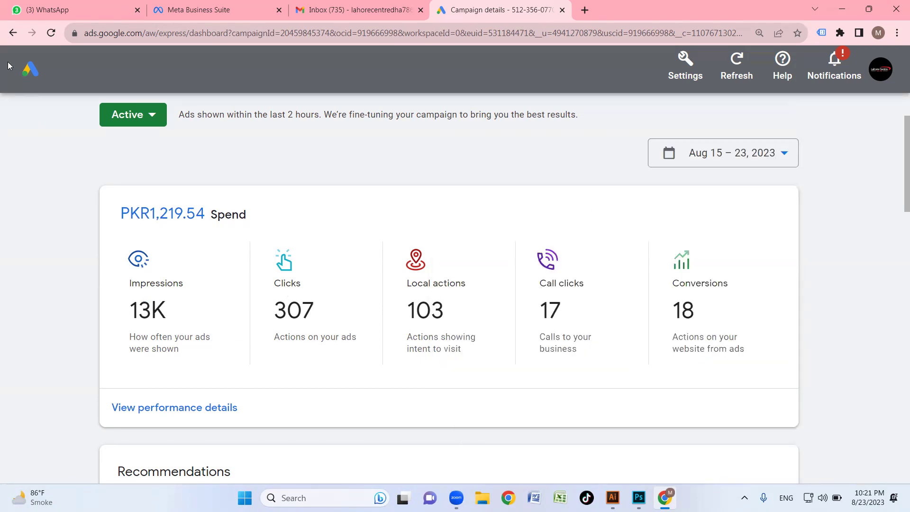
scroll(147, 154, up, 2)
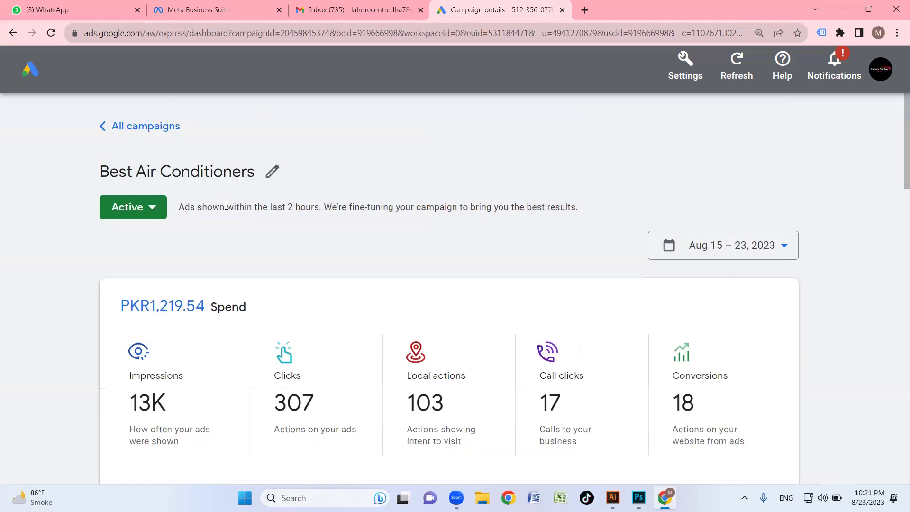
click(159, 133)
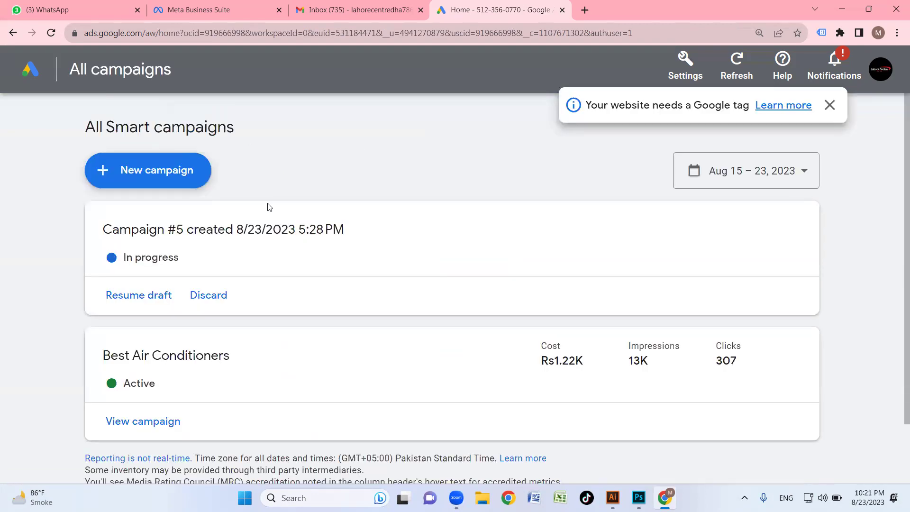
Step: Open the account's Billing & payments summary and highlight the last payment's date, amount and method
click(681, 74)
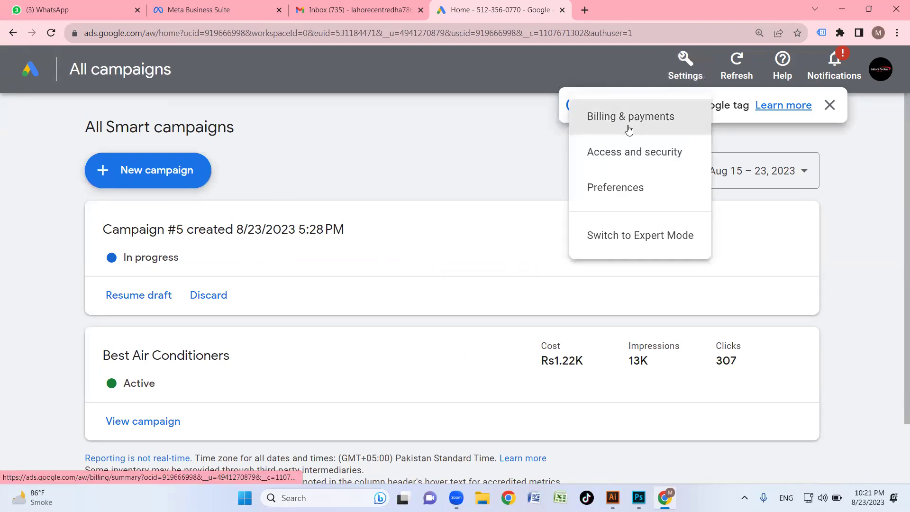
click(668, 127)
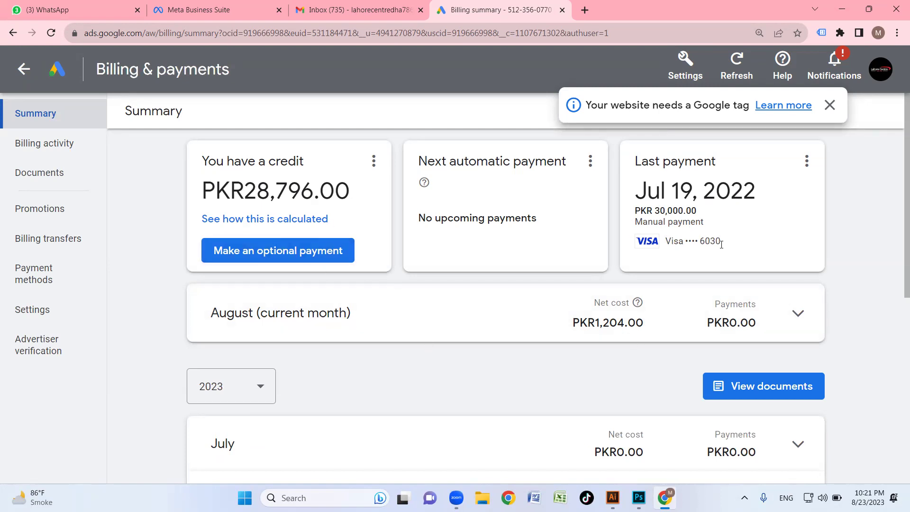
drag(709, 240, 728, 246)
drag(647, 190, 758, 209)
click(760, 210)
drag(657, 211, 751, 216)
click(750, 215)
drag(654, 210, 696, 212)
click(721, 221)
Step: Review the monthly net costs and payments for 2023 in the billing summary, along with the account credit
scroll(336, 265, down, 2)
scroll(337, 268, up, 2)
scroll(469, 268, down, 2)
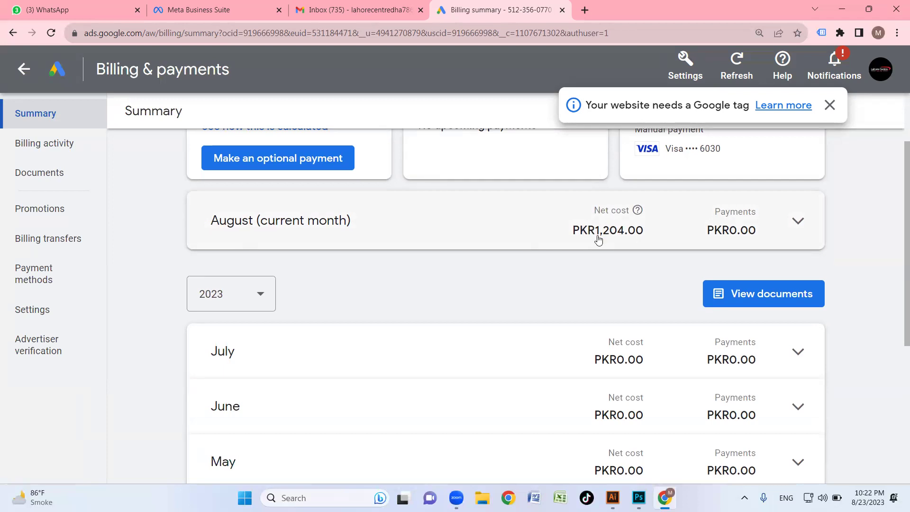
scroll(559, 228, up, 2)
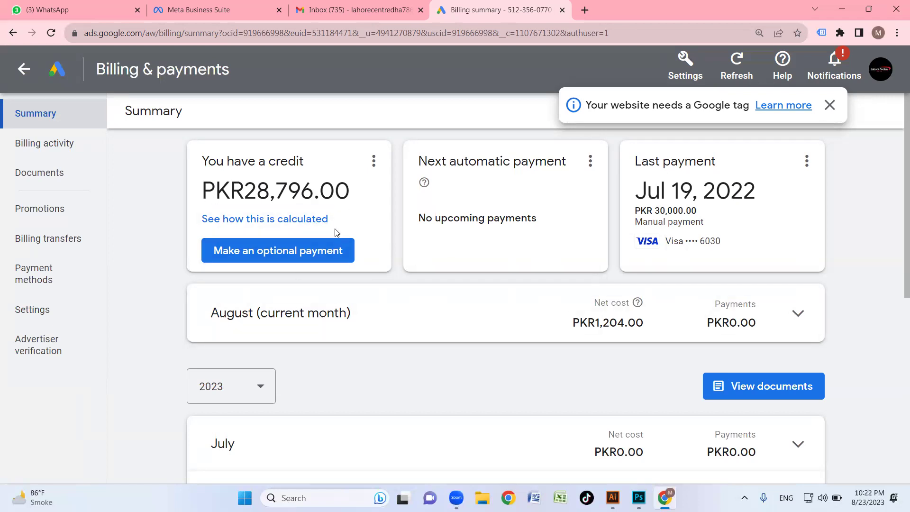
scroll(339, 235, down, 2)
scroll(331, 261, down, 4)
scroll(365, 270, down, 2)
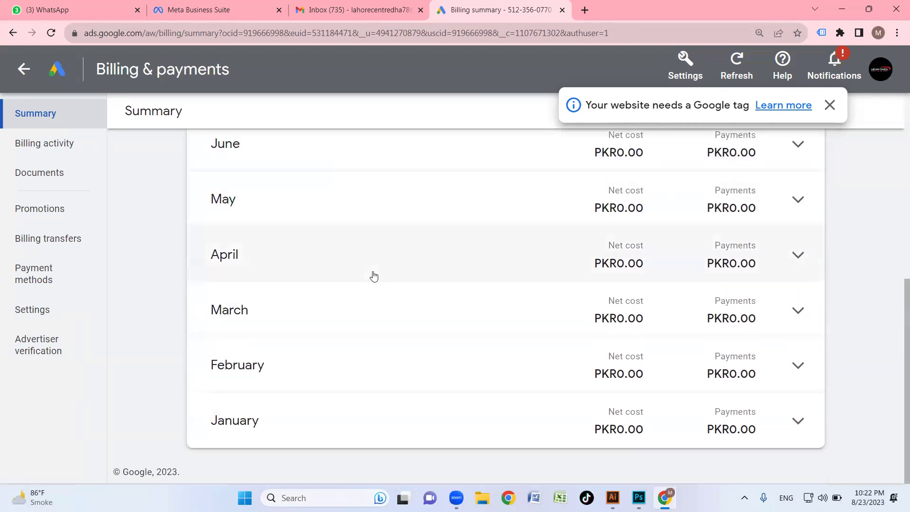
scroll(372, 275, up, 8)
scroll(357, 285, down, 8)
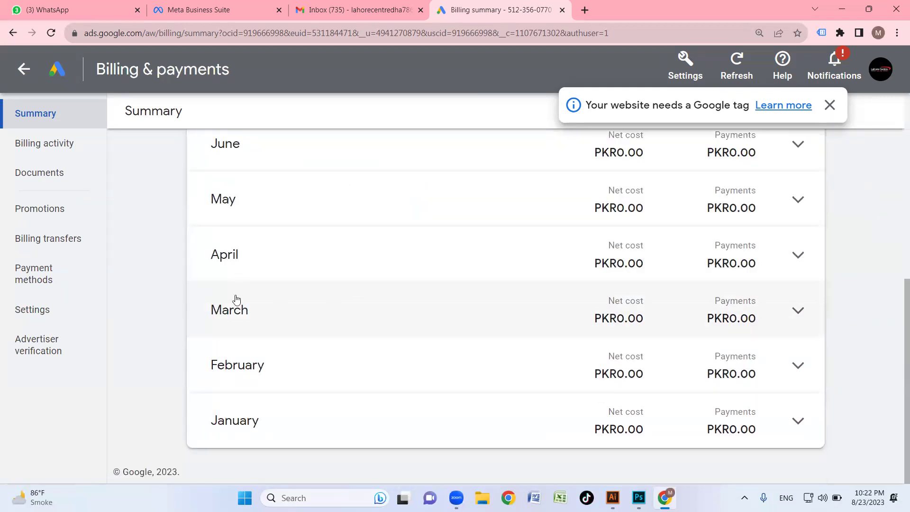
scroll(508, 341, up, 2)
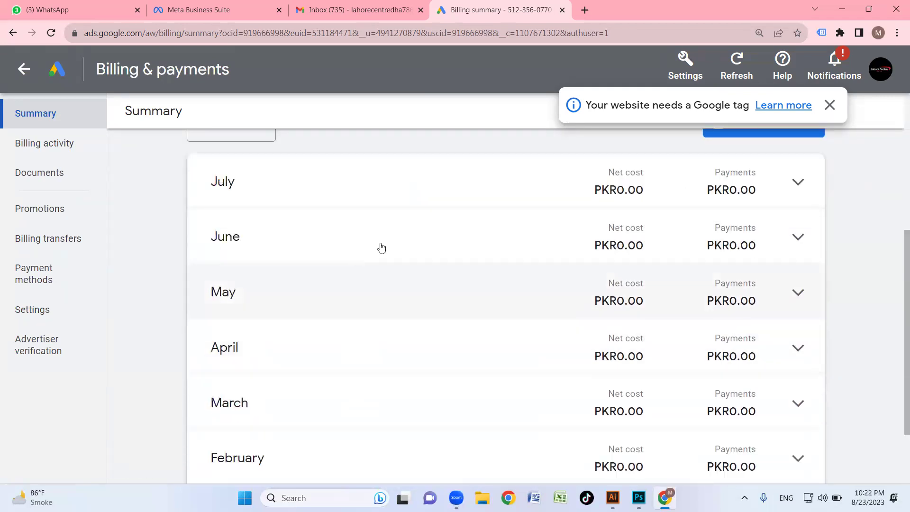
scroll(375, 251, up, 4)
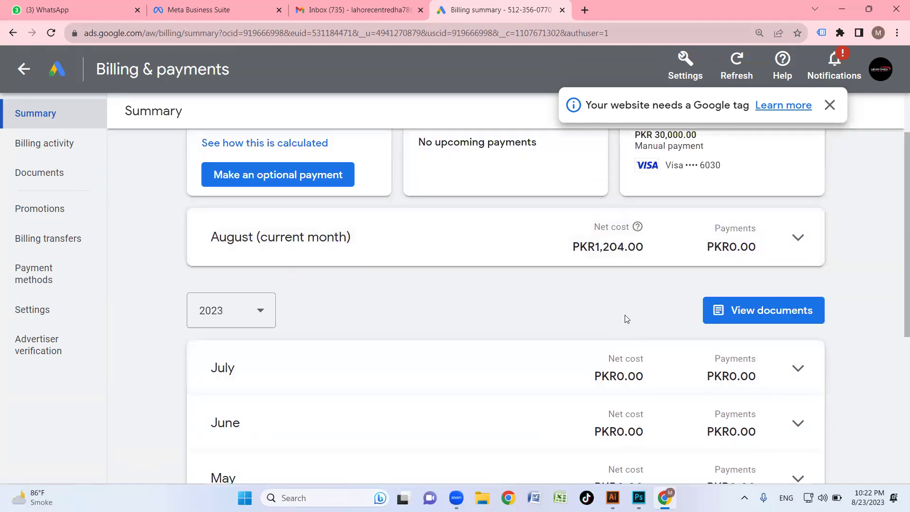
scroll(442, 315, up, 2)
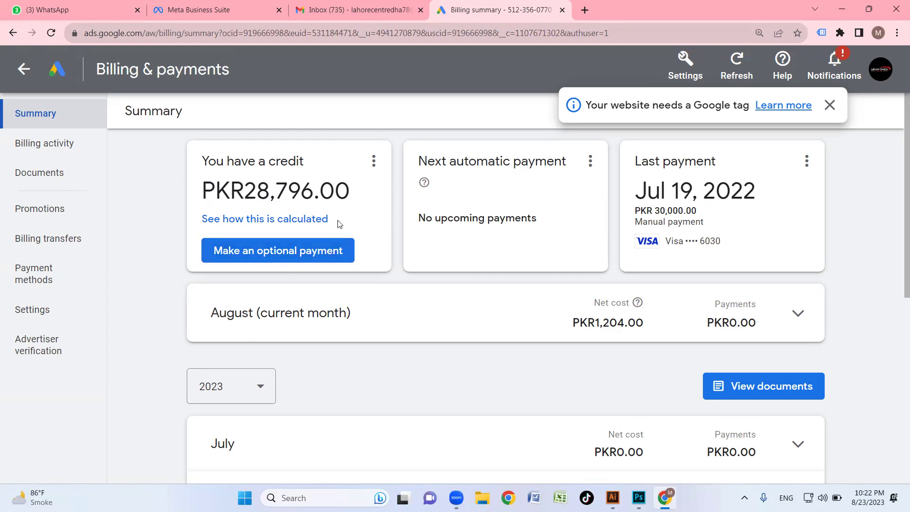
Step: Examine the credit or debit card option for making an optional payment, and close the form without paying
click(291, 251)
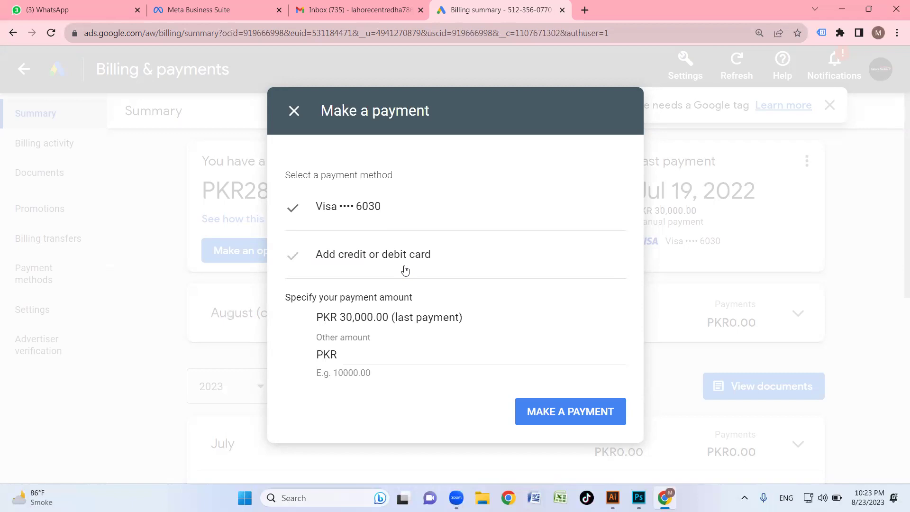
click(376, 261)
click(372, 234)
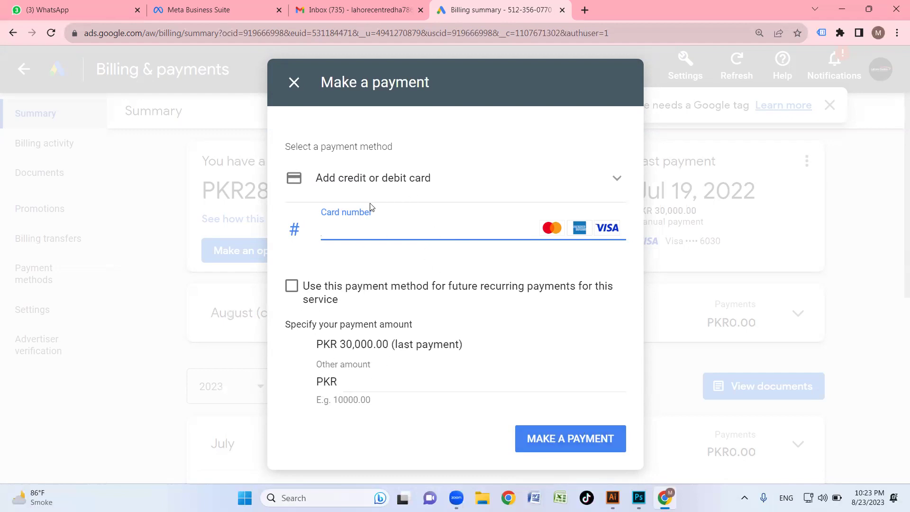
click(293, 83)
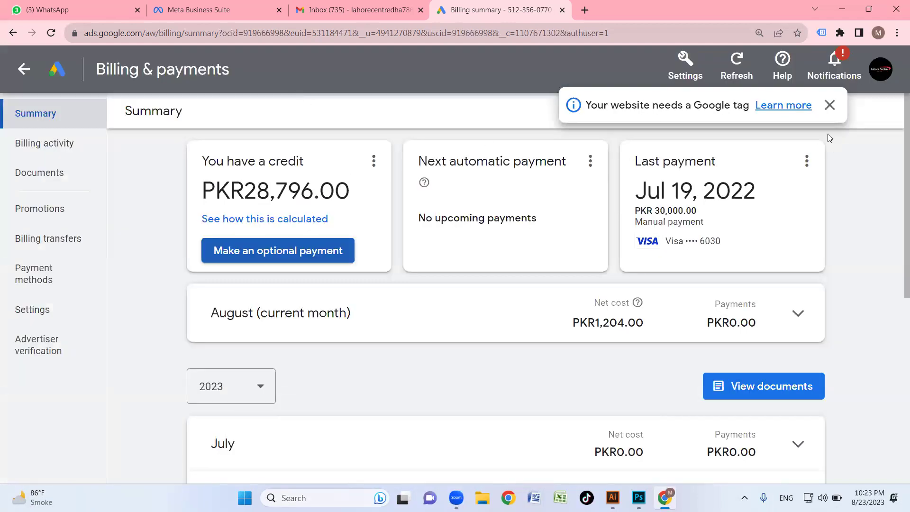
Step: Dismiss the Google tag notice and open Billing activity to review the daily campaign entries for August 2023
click(829, 104)
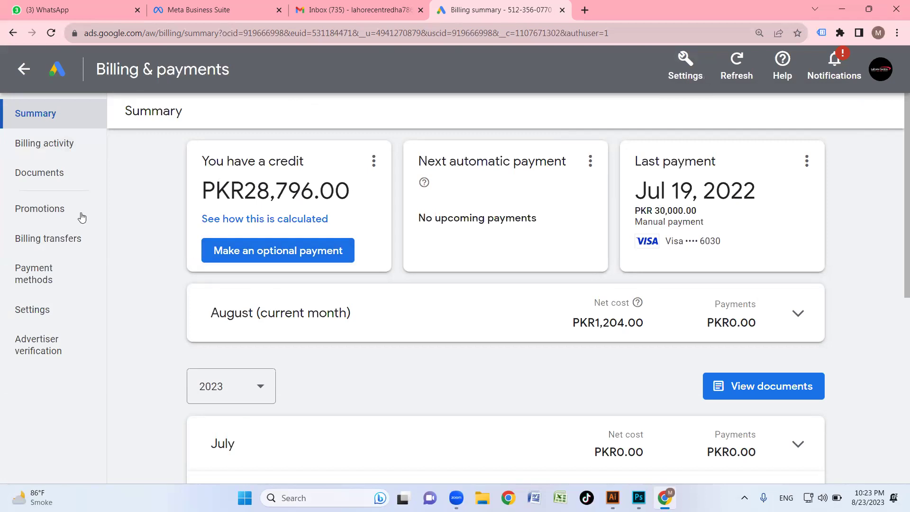
click(59, 155)
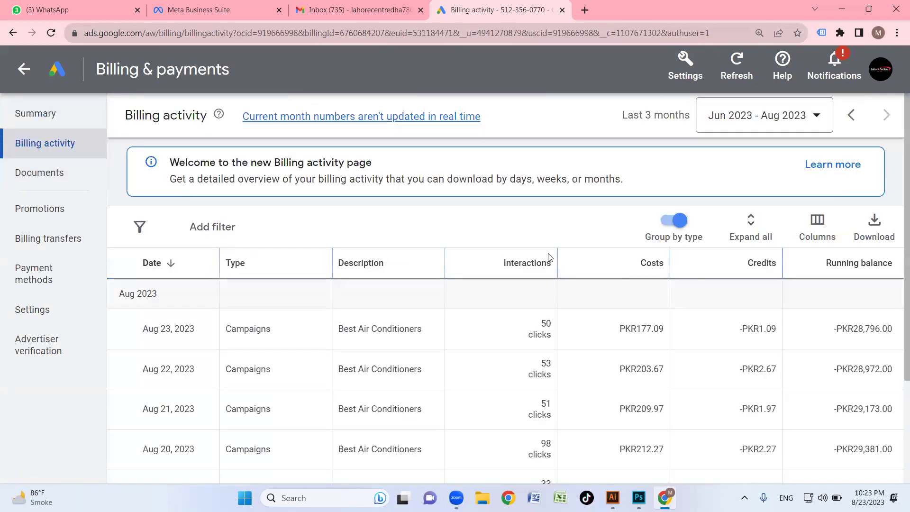
scroll(431, 269, down, 2)
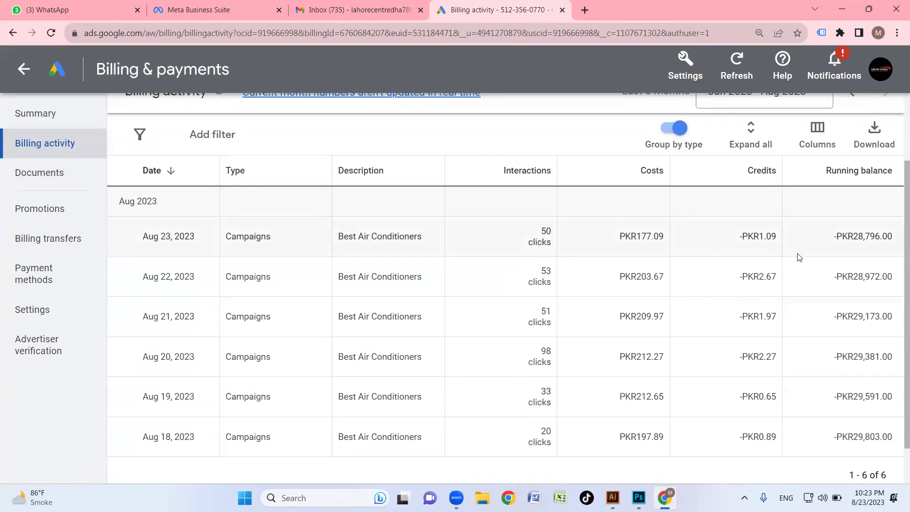
scroll(800, 256, down, 1)
scroll(732, 310, up, 3)
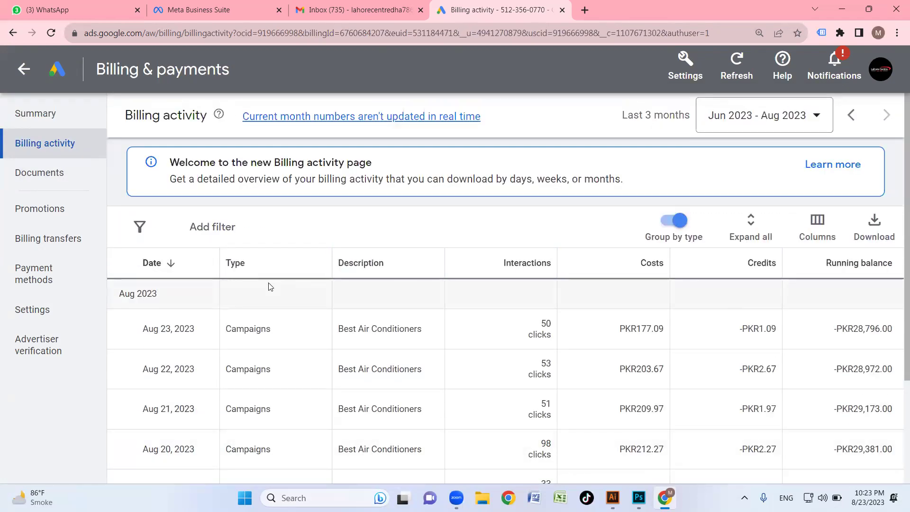
scroll(403, 297, down, 3)
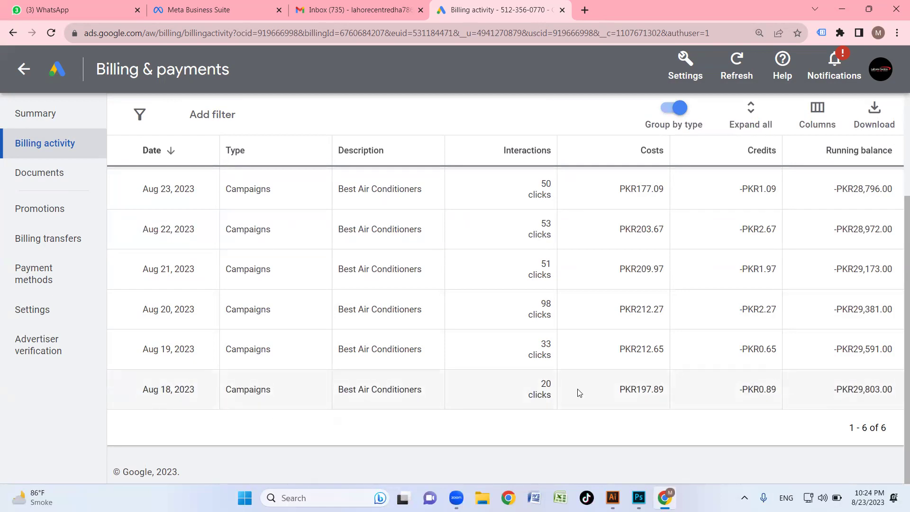
Step: Highlight the clicks, cost, credit and running balance of the Aug 18 entry, and compare clicks in the entries above it
drag(540, 391, 594, 393)
double_click(666, 389)
click(742, 395)
drag(864, 393, 876, 393)
drag(159, 351, 482, 363)
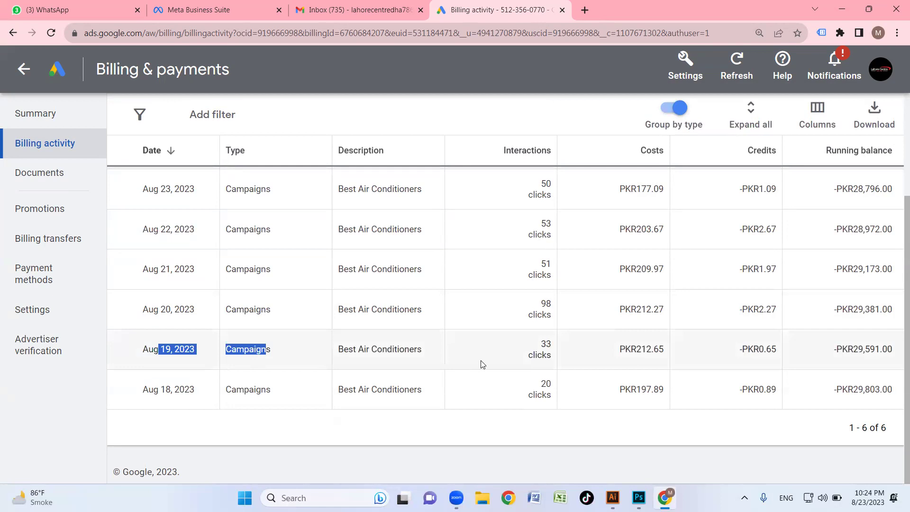
click(481, 363)
drag(555, 350, 575, 363)
click(592, 359)
drag(509, 299, 567, 312)
click(494, 317)
drag(508, 265, 568, 282)
click(510, 225)
Step: Toggle grouping by type for the billing activity table, leaving it turned off
scroll(398, 289, up, 3)
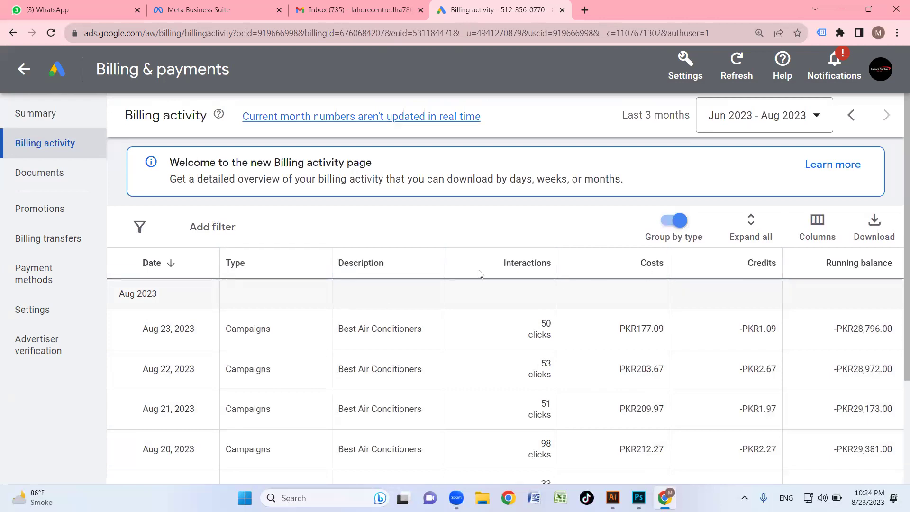
click(668, 223)
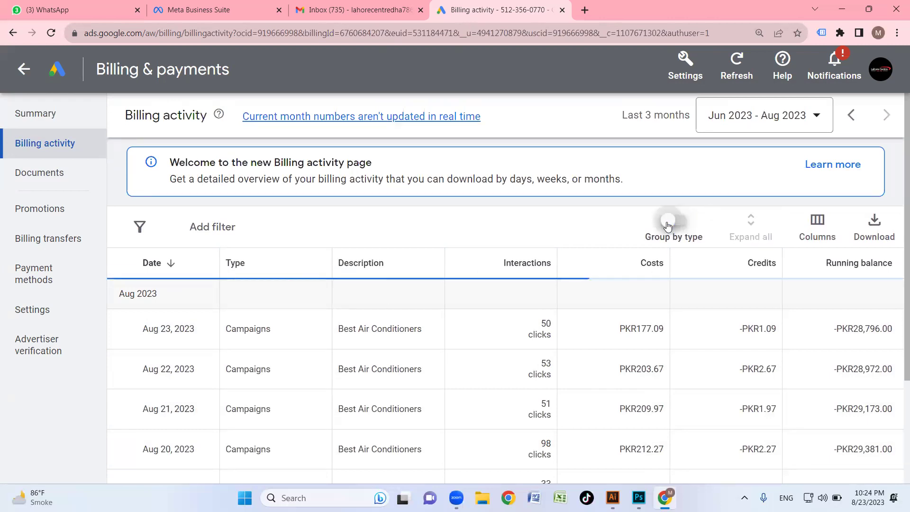
click(668, 224)
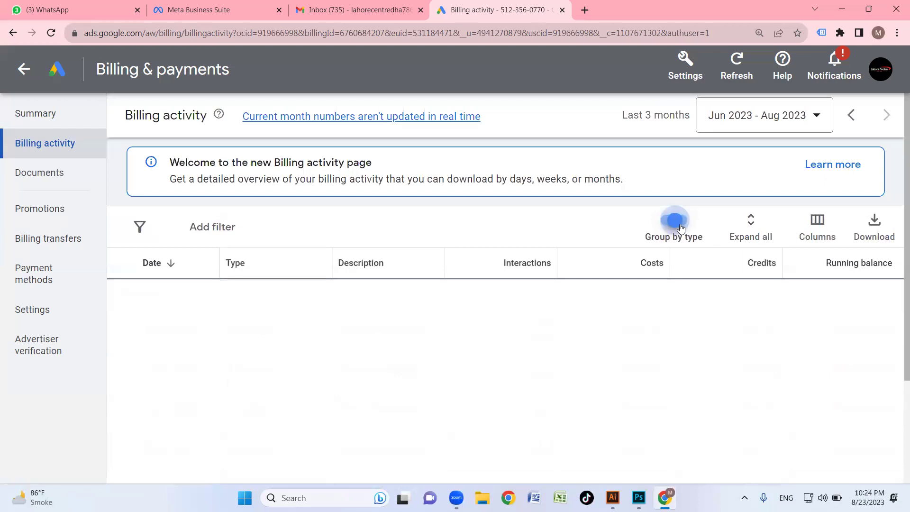
click(666, 227)
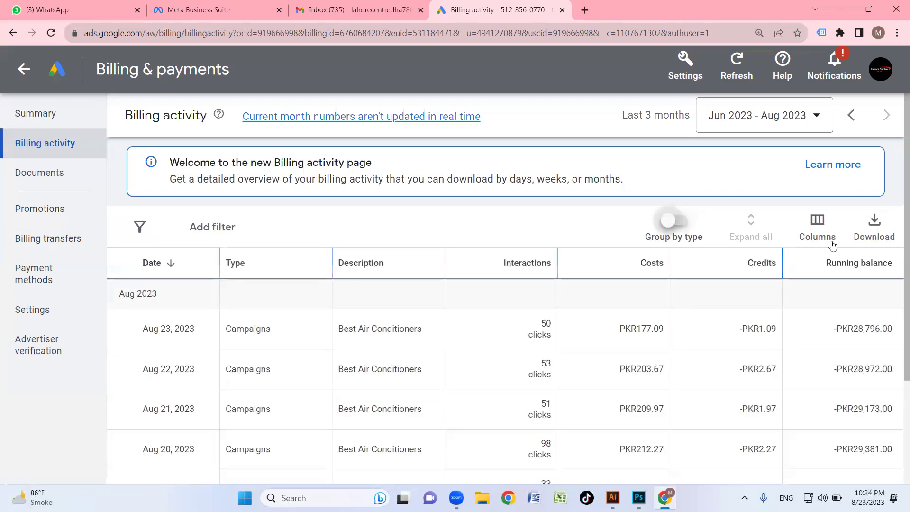
Step: Add the Conversions, Impressions, Clicks, Phone calls and Engagements columns to the billing activity table
click(822, 226)
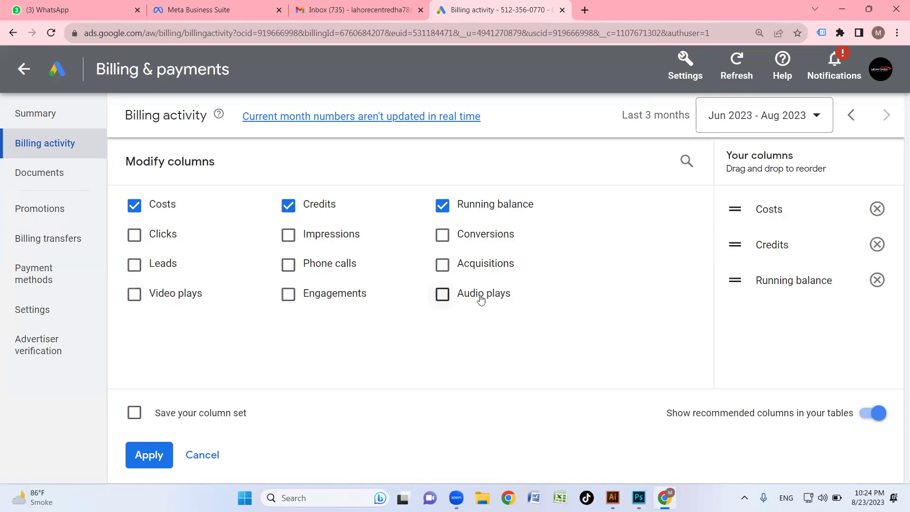
click(444, 243)
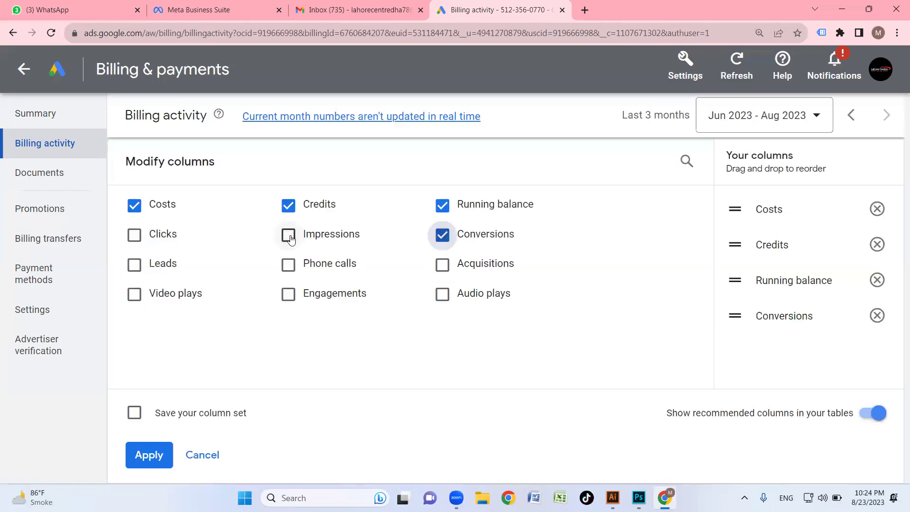
click(289, 239)
click(134, 236)
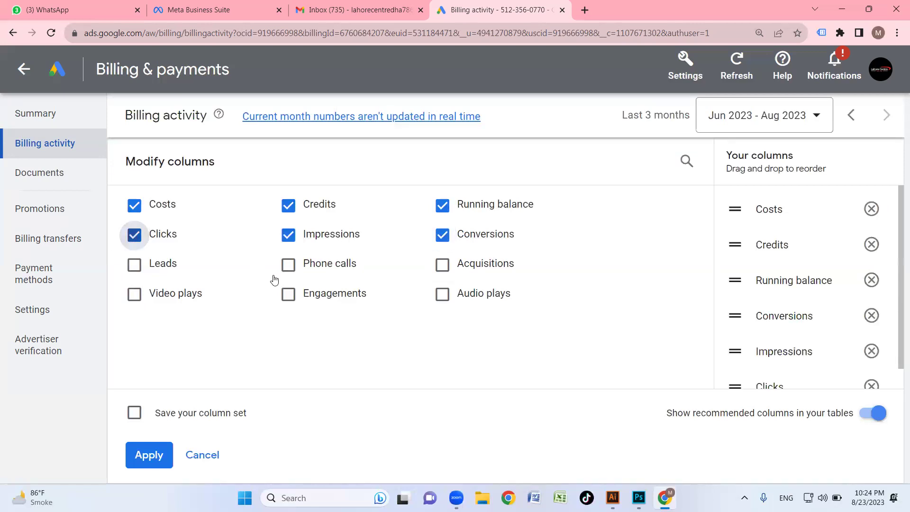
click(291, 274)
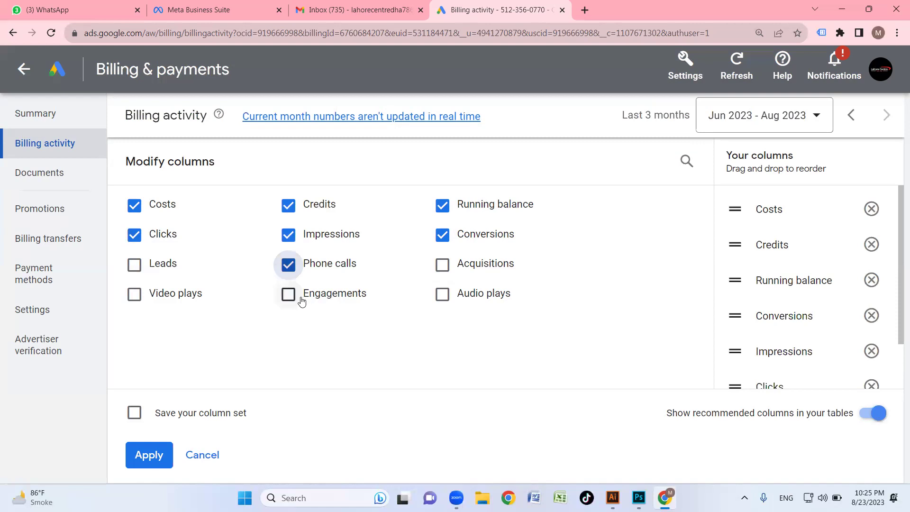
click(288, 295)
click(149, 455)
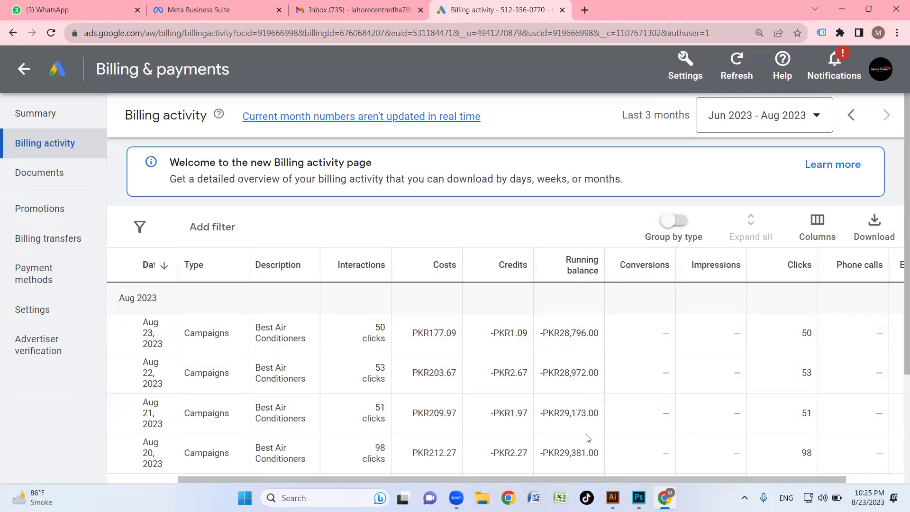
Step: Examine the added columns across the August 2023 daily entries down to Aug 18
mouse_move(782, 484)
mouse_down()
mouse_move(873, 472)
mouse_move(782, 479)
mouse_up()
scroll(783, 410, down, 3)
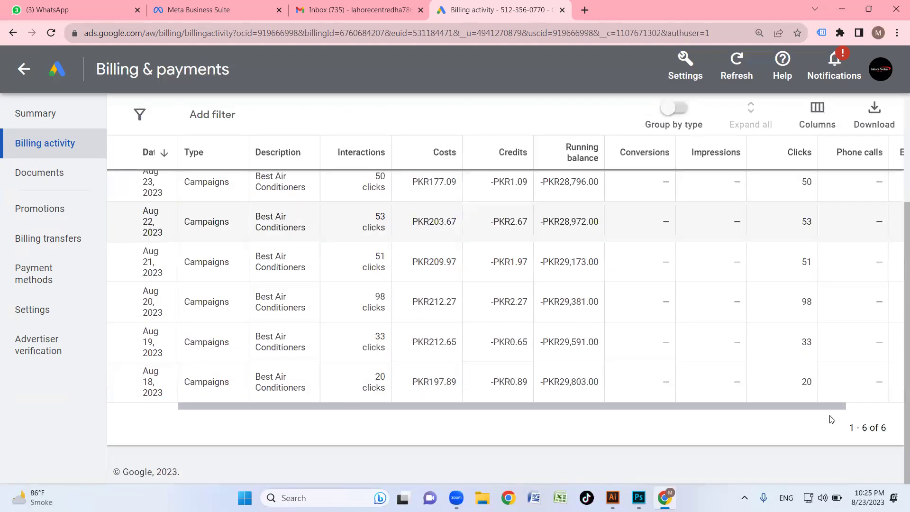
drag(783, 410, 716, 410)
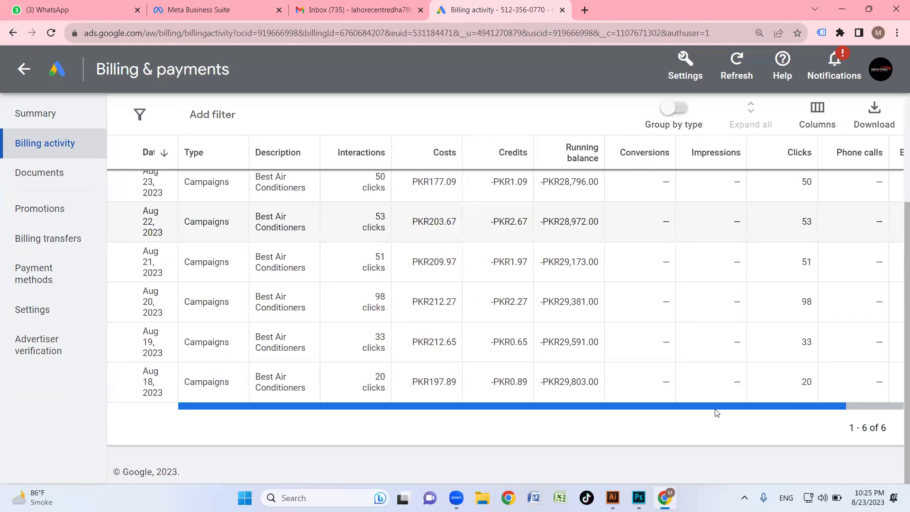
drag(559, 401, 749, 408)
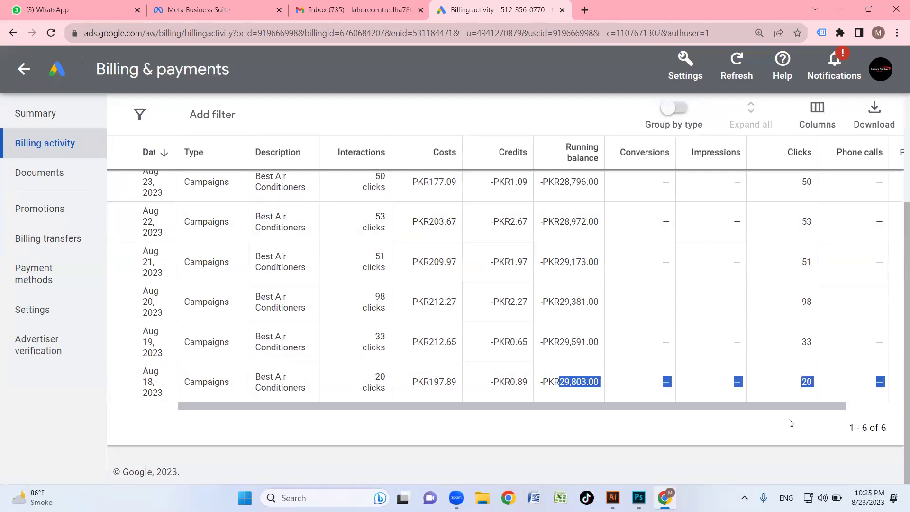
drag(771, 405, 715, 412)
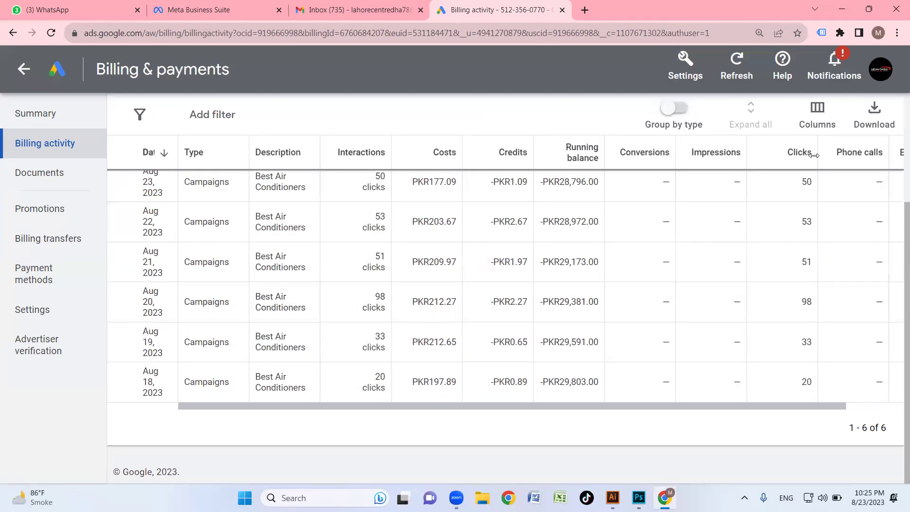
Step: Prepare an email of the billing activity report to an admin recipient as a compressed .pdf, and cancel without sending
click(875, 118)
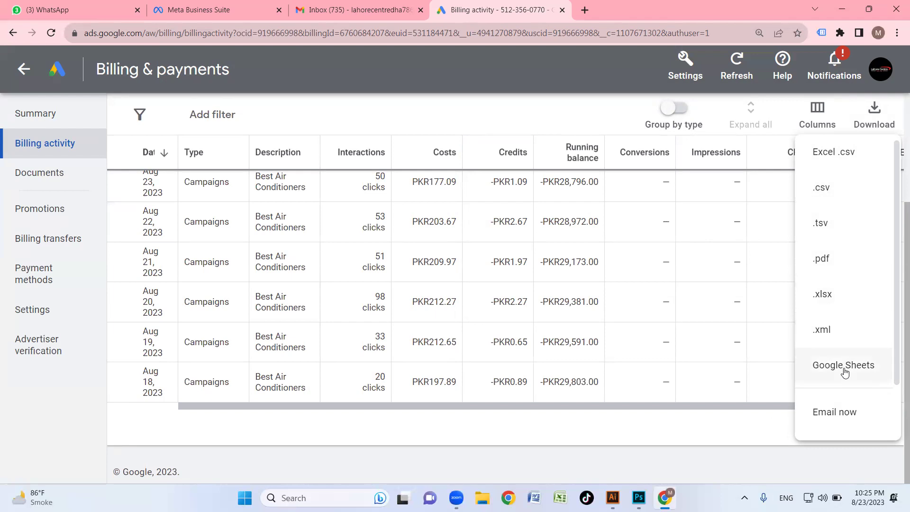
click(845, 415)
key(BackSpace)
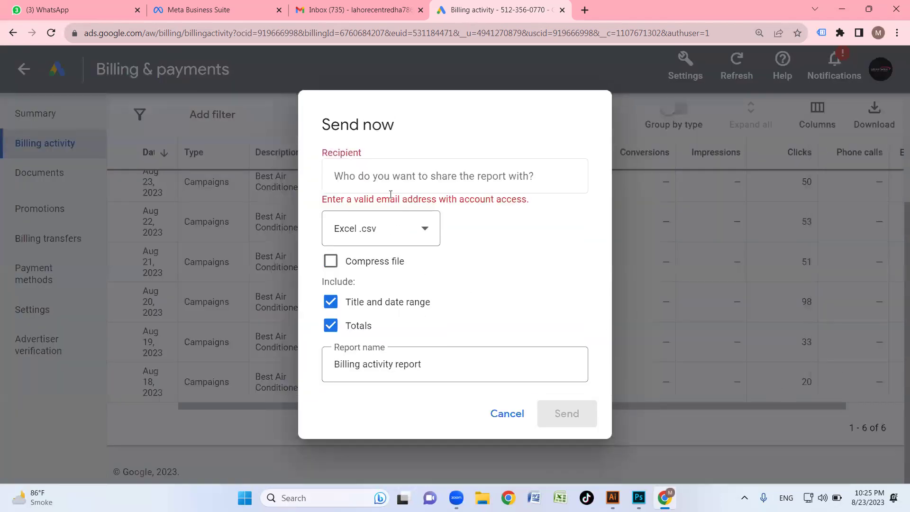
click(397, 175)
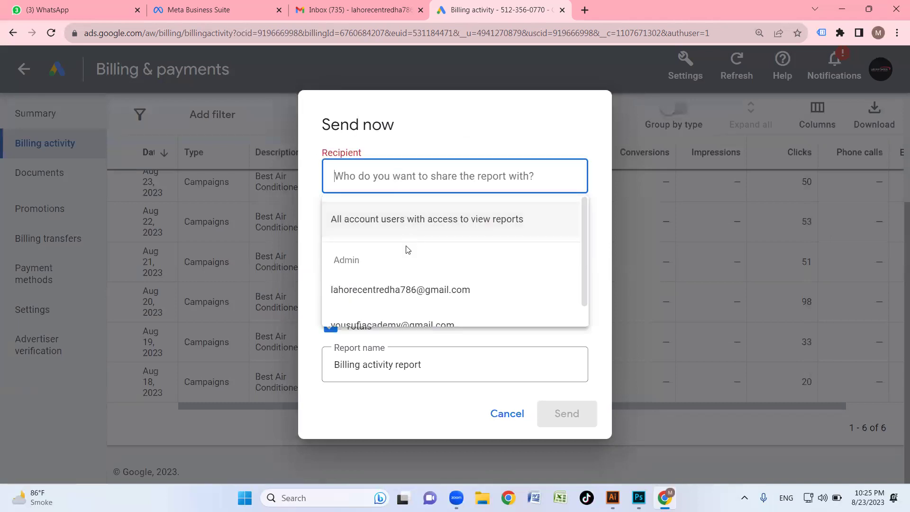
click(360, 288)
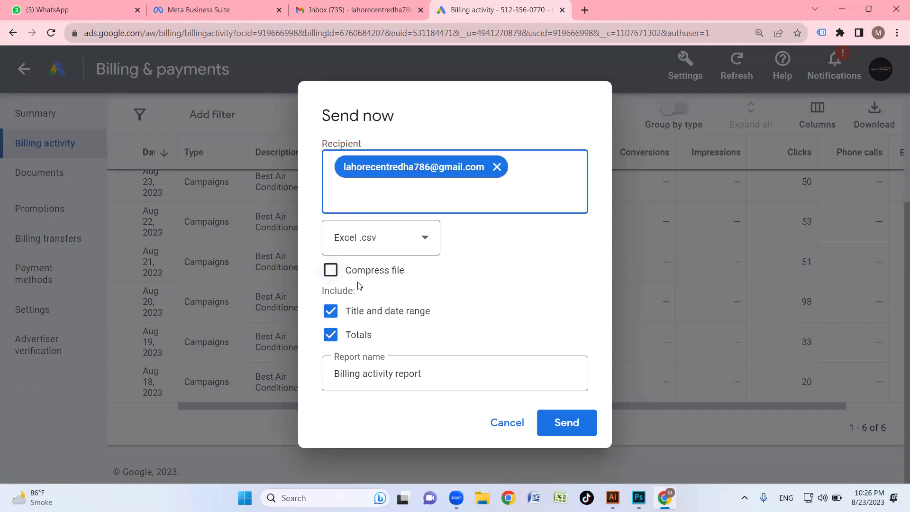
click(423, 238)
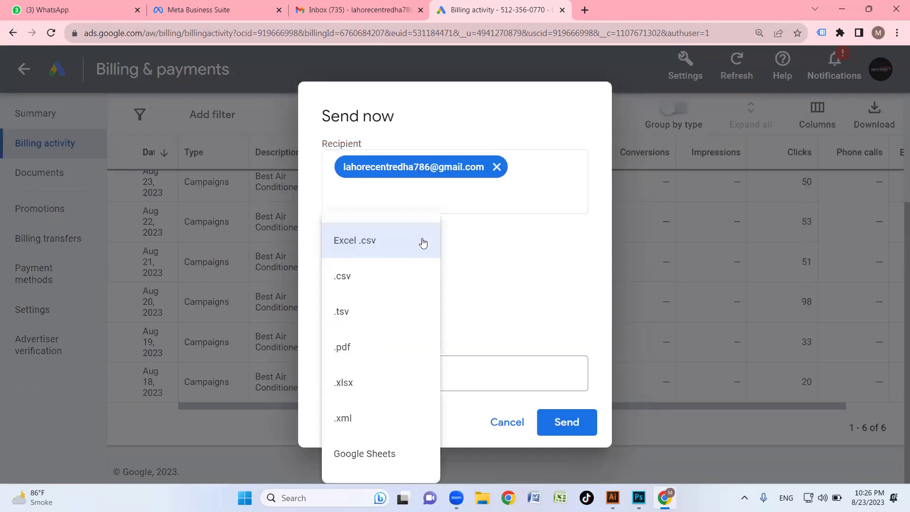
click(364, 348)
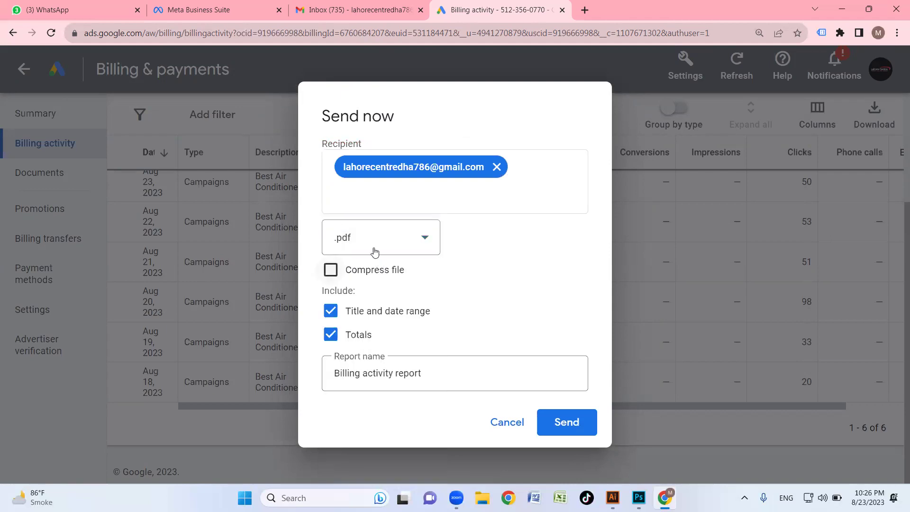
click(330, 270)
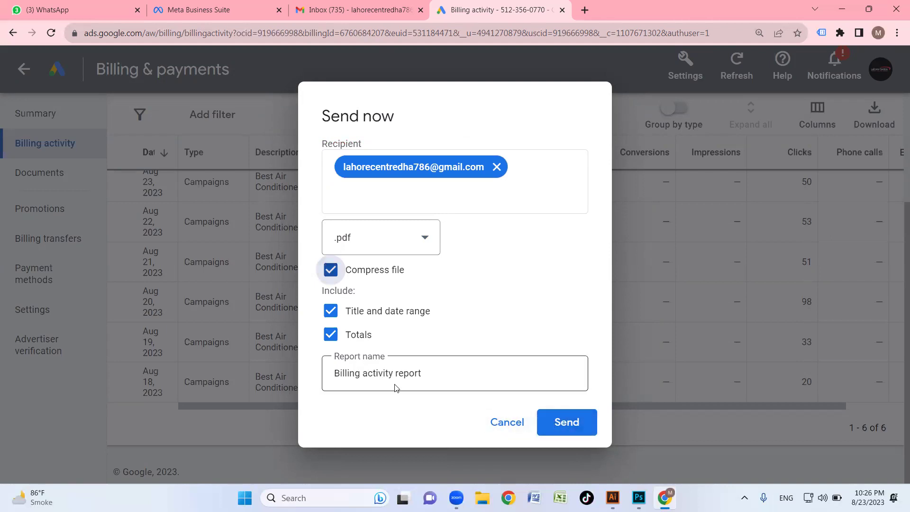
click(506, 422)
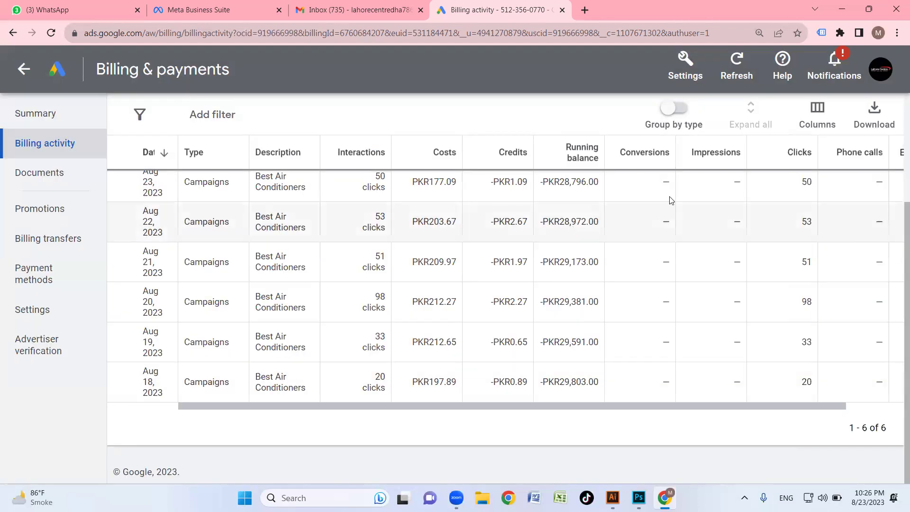
Step: Review the billing activity table and the recipient choices for emailing its report, and close the form without sending
scroll(372, 262, up, 3)
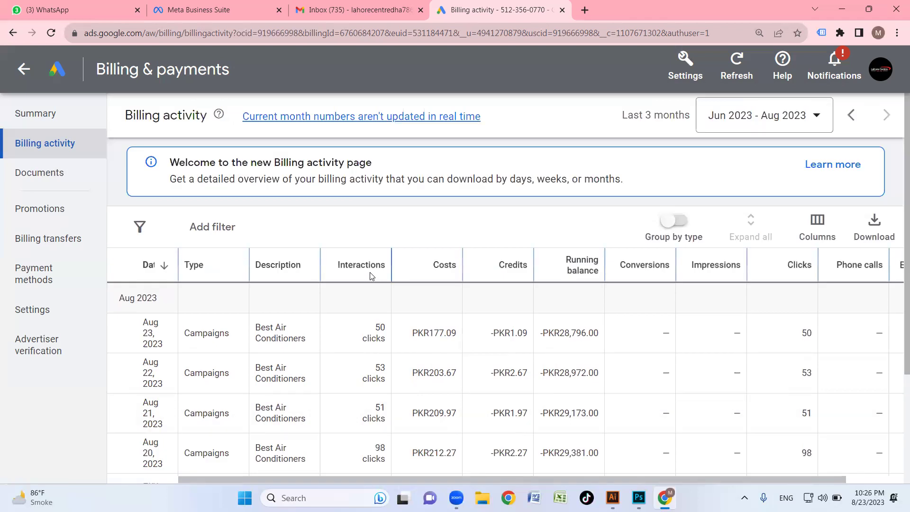
scroll(372, 266, down, 3)
scroll(379, 270, up, 3)
scroll(786, 249, down, 3)
scroll(857, 196, up, 3)
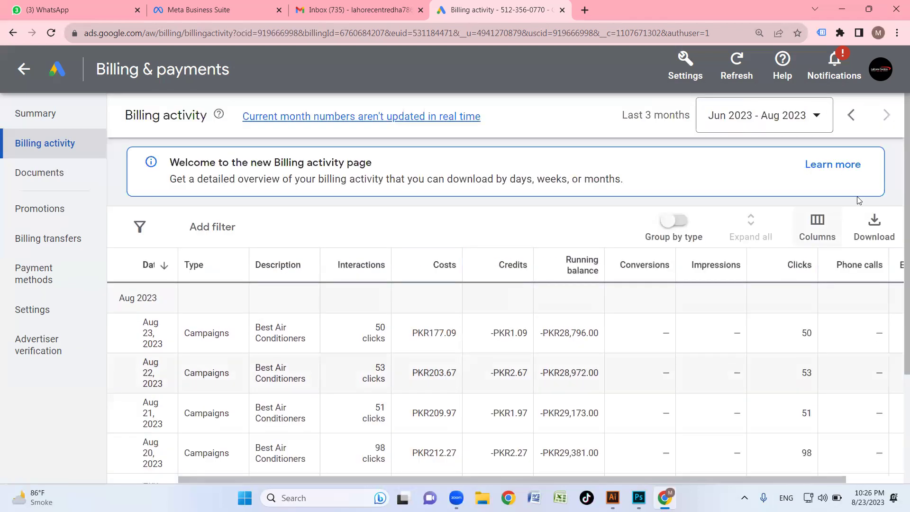
click(880, 237)
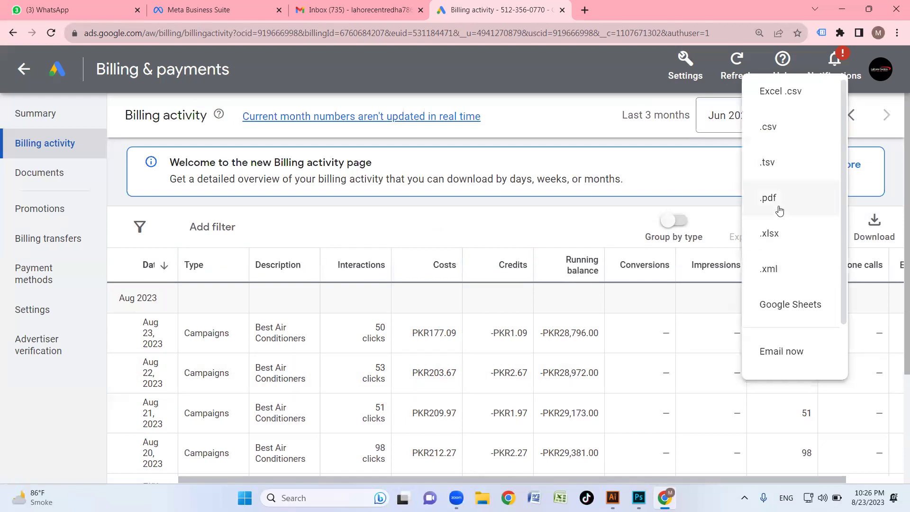
click(794, 354)
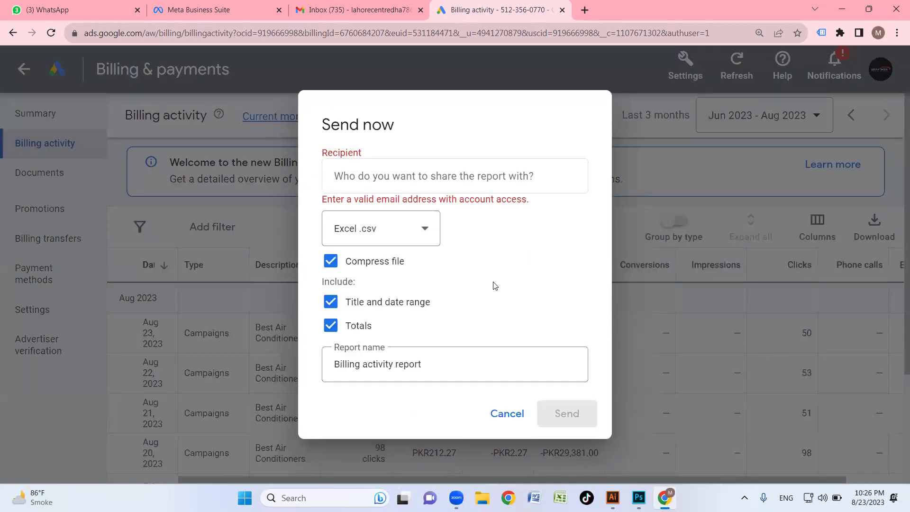
click(413, 173)
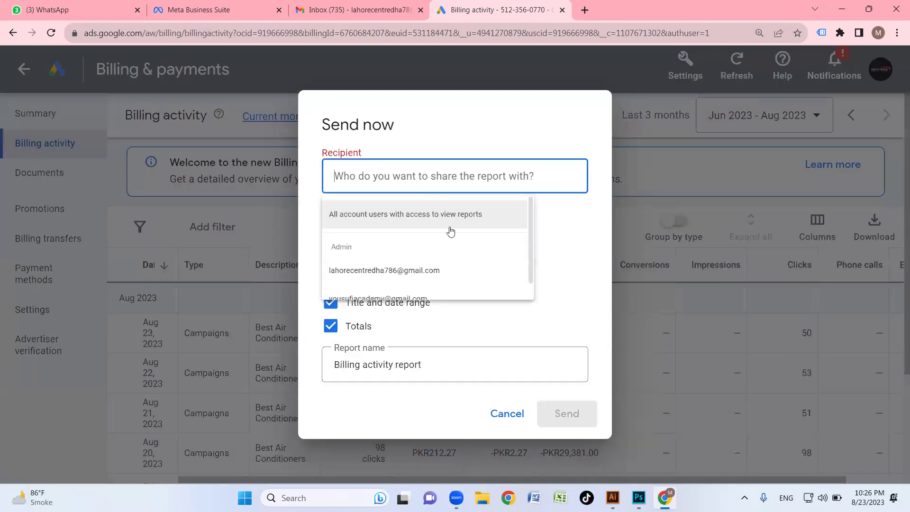
click(490, 376)
click(507, 413)
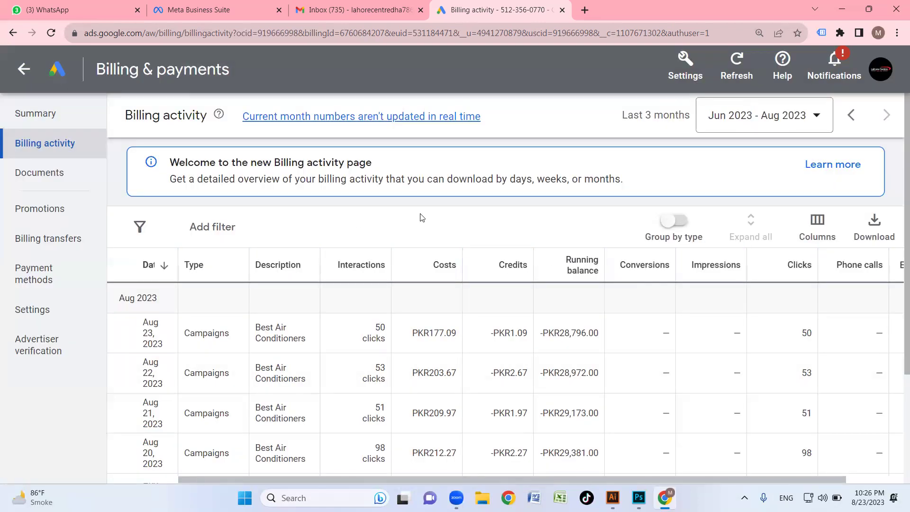
Step: Open the billing Documents page and highlight the issue date of the listed statement
scroll(353, 263, down, 3)
scroll(354, 263, up, 3)
click(56, 168)
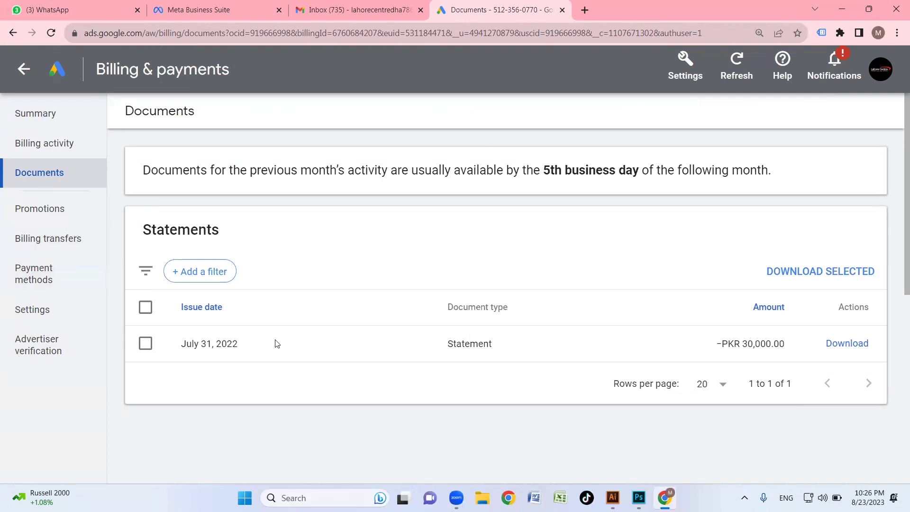
drag(183, 343, 260, 344)
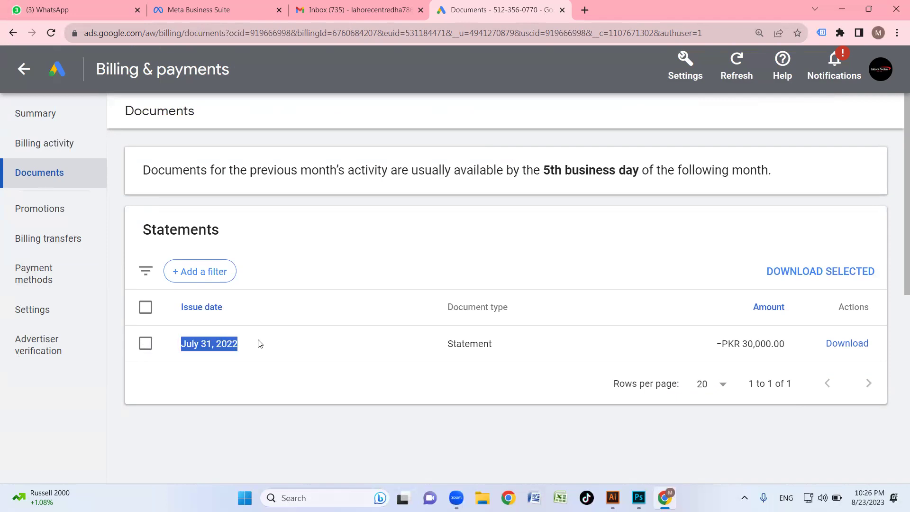
click(312, 346)
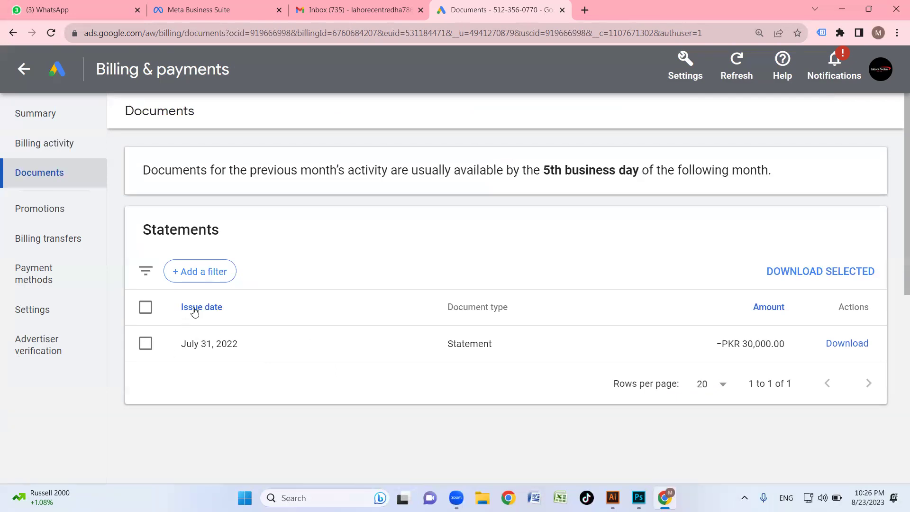
Step: Download the July 31, 2022 statement and open the PDF at its first page
click(861, 348)
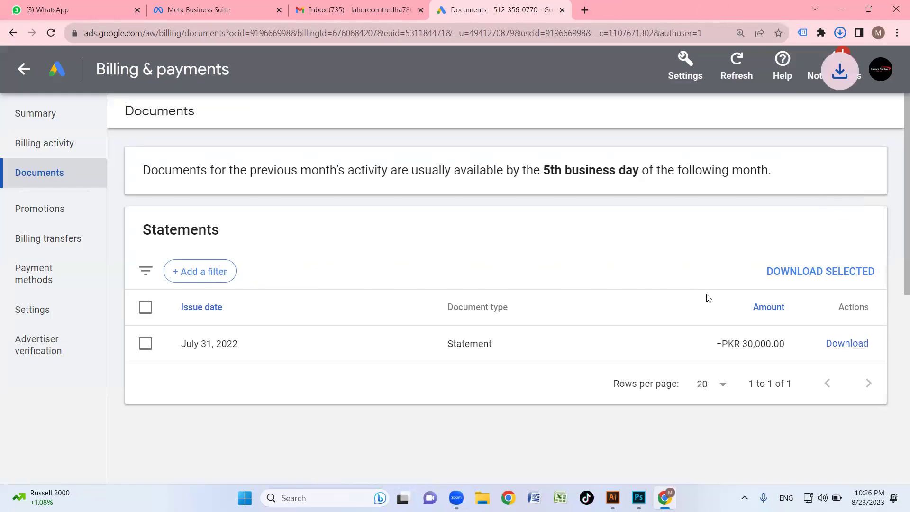
click(711, 66)
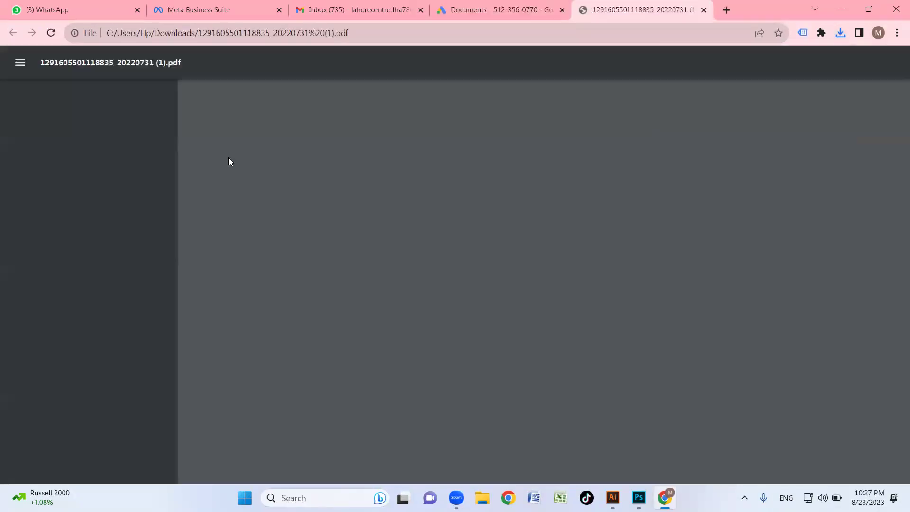
scroll(500, 237, down, 5)
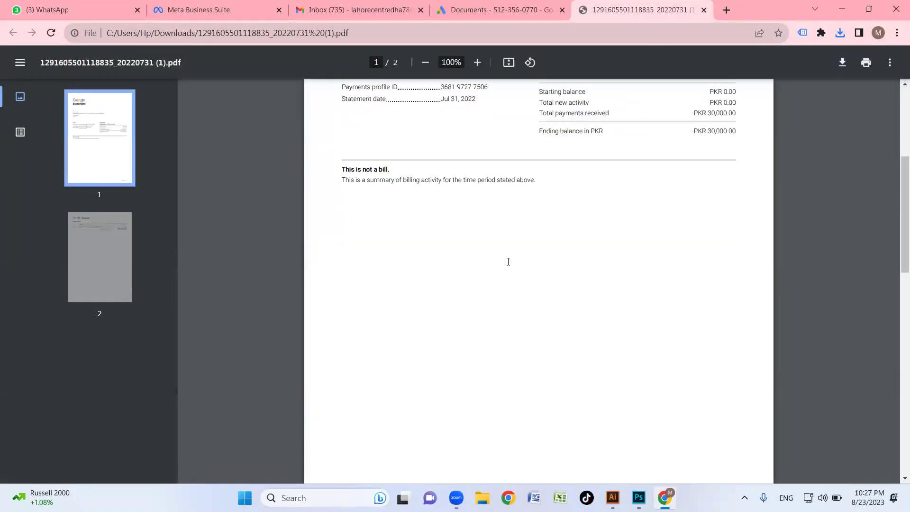
scroll(545, 280, up, 5)
scroll(572, 291, up, 3)
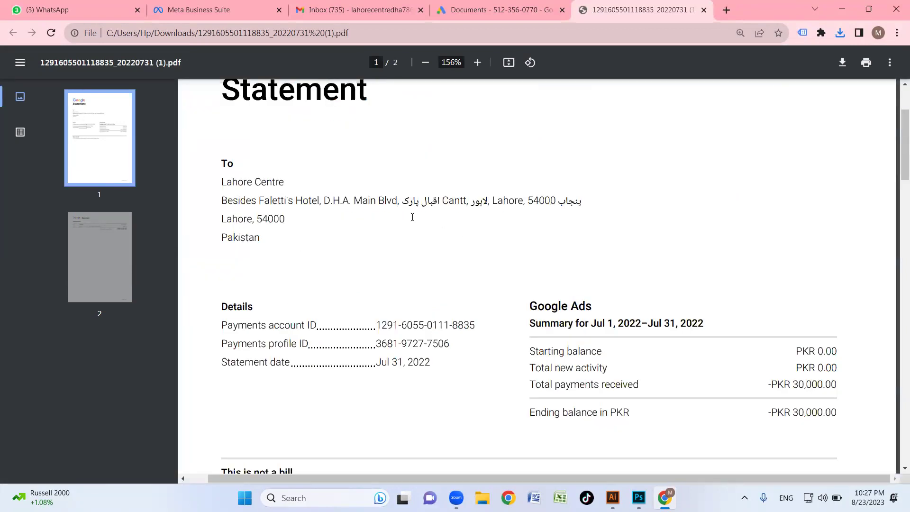
Step: Examine the statement, highlighting the billing address and the total payments received line
drag(228, 199, 557, 201)
click(332, 238)
scroll(355, 237, down, 4)
scroll(360, 223, up, 6)
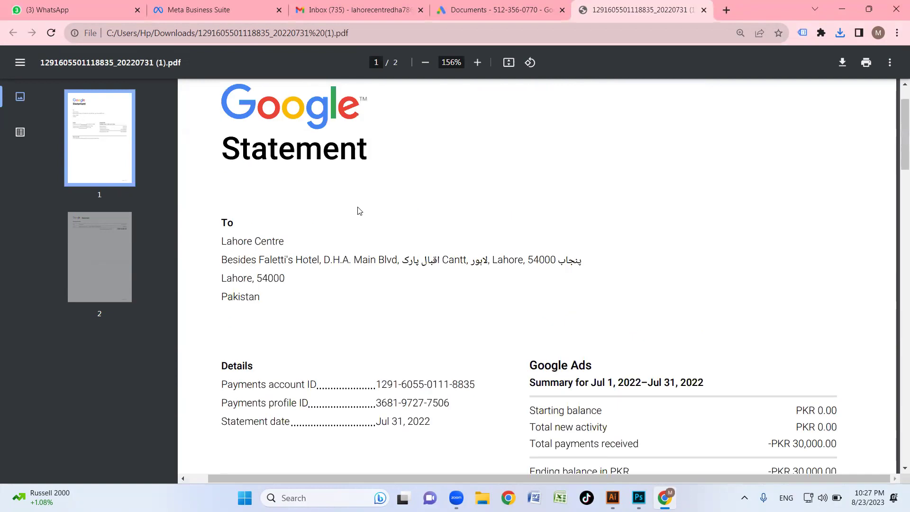
scroll(398, 232, down, 5)
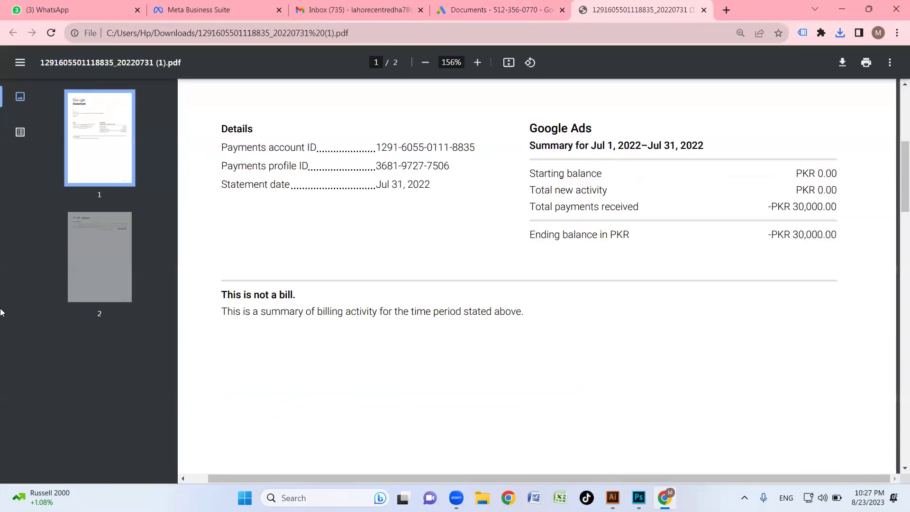
drag(818, 207, 541, 206)
click(483, 155)
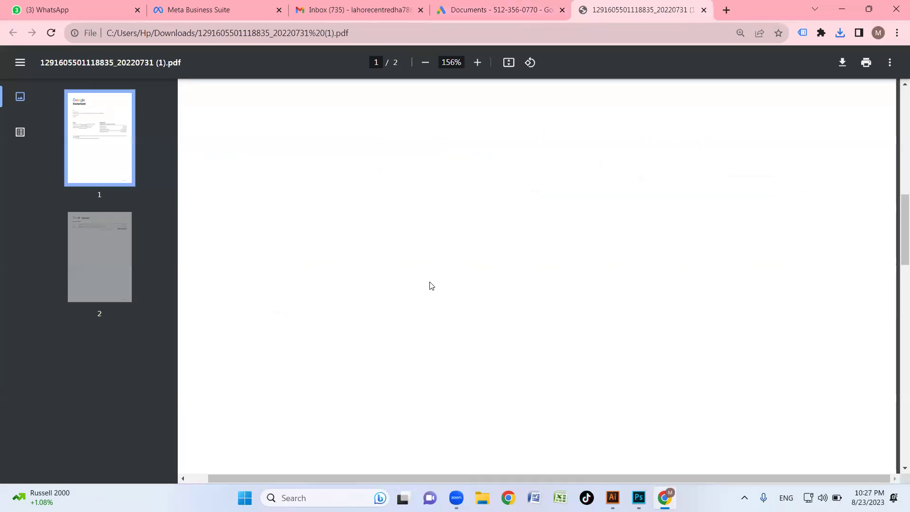
Step: Close the statement PDF and open the billing Promotions page
click(703, 10)
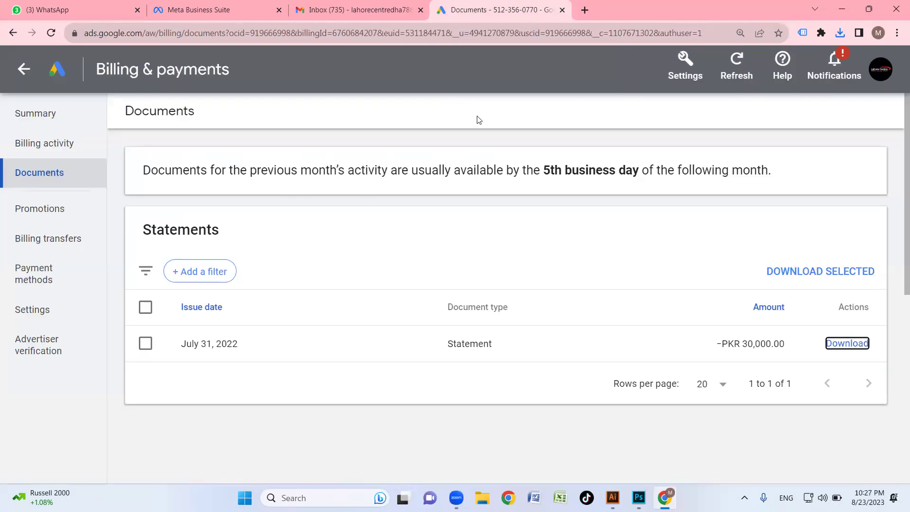
click(36, 222)
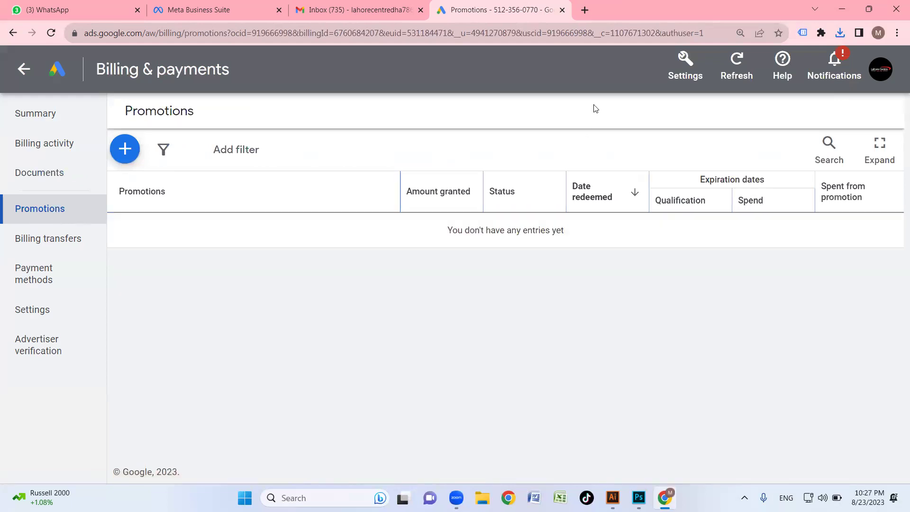
Step: Open the form for adding a promotional code, view its code field, and cancel without submitting
click(692, 86)
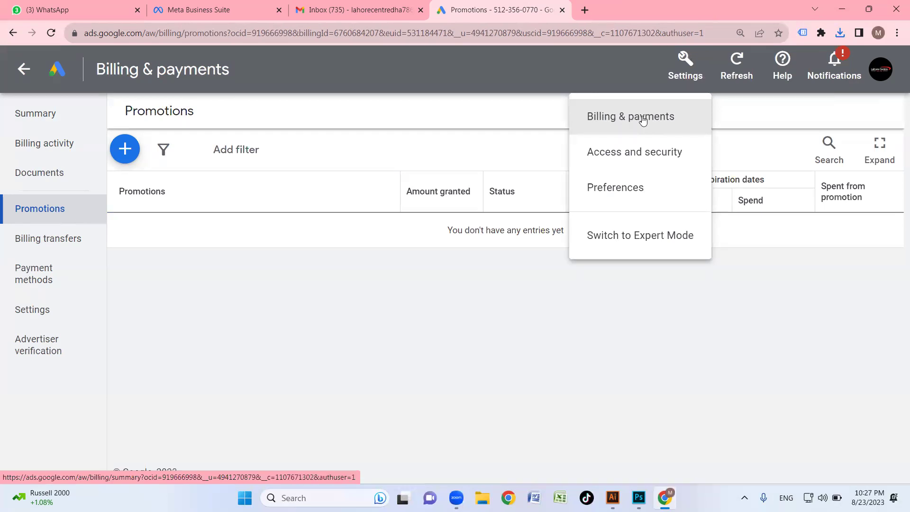
click(419, 335)
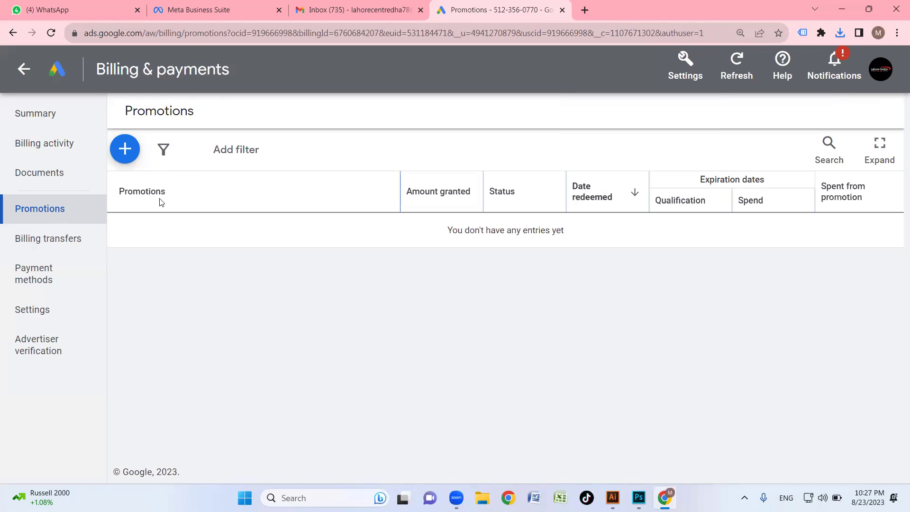
click(126, 149)
click(234, 253)
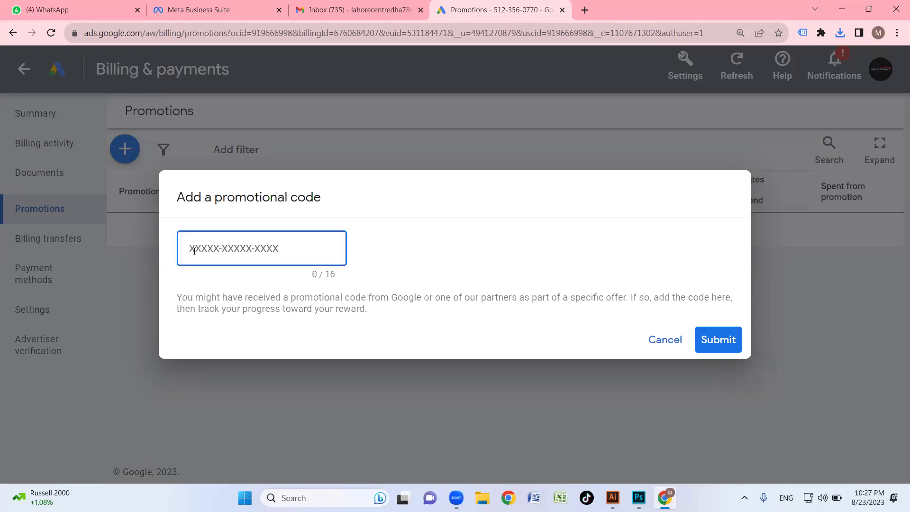
click(664, 340)
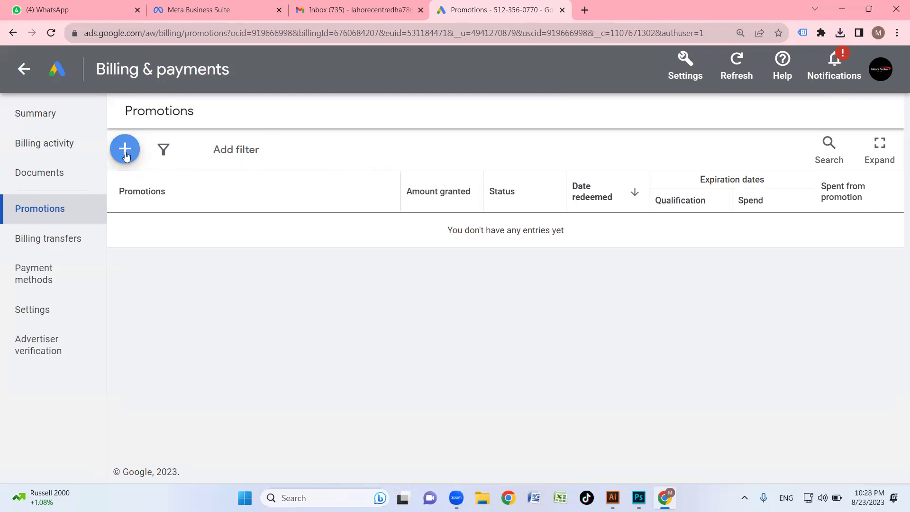
Step: View the Billing transfers page, then open Payment methods and review the primary, backup and other payment method sections
click(40, 245)
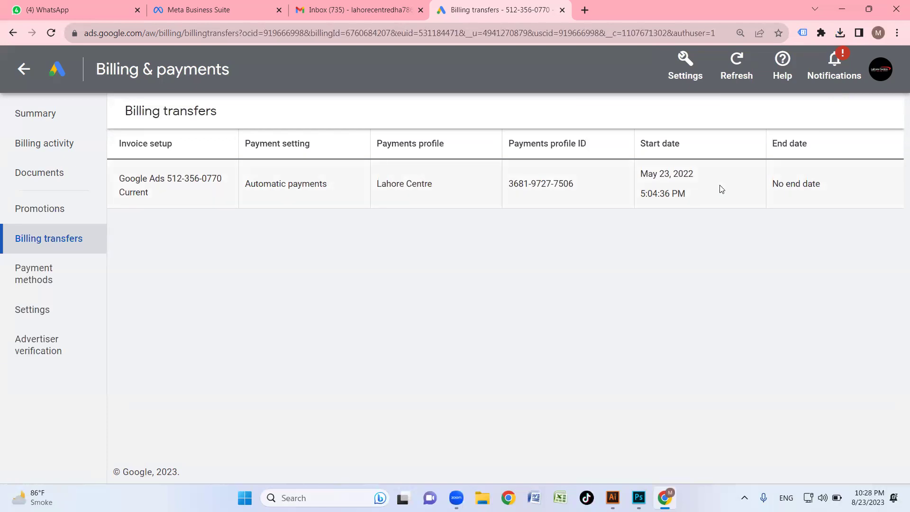
click(19, 283)
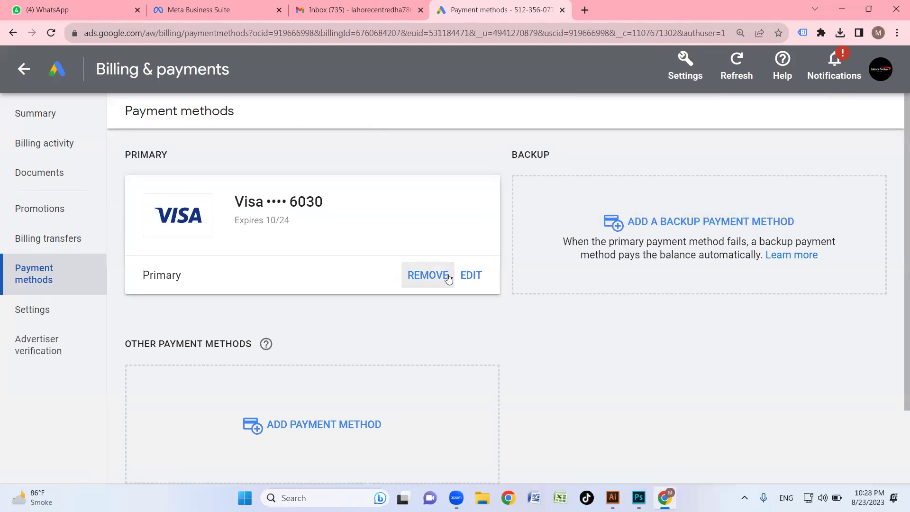
scroll(527, 275, down, 2)
scroll(275, 335, up, 1)
scroll(332, 361, down, 1)
scroll(312, 349, up, 2)
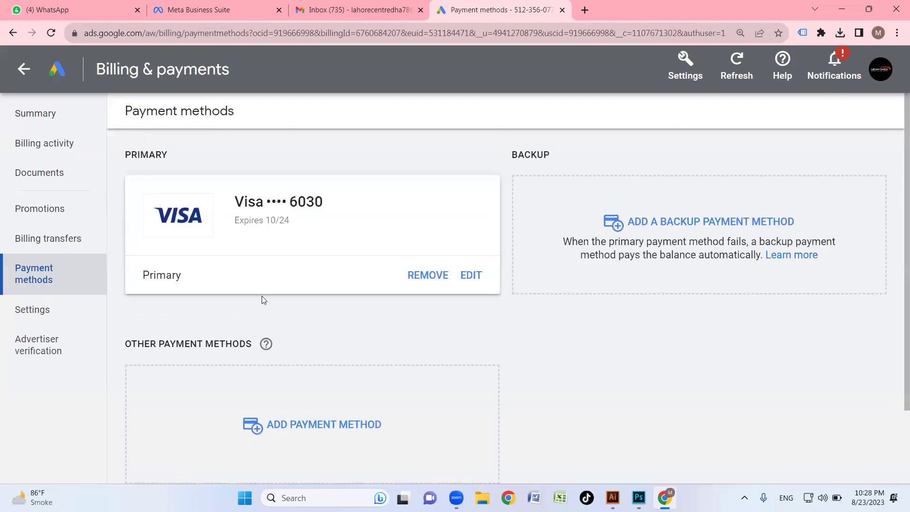
Step: View the billing Settings page, then open Advertiser verification and review the verification status
click(45, 322)
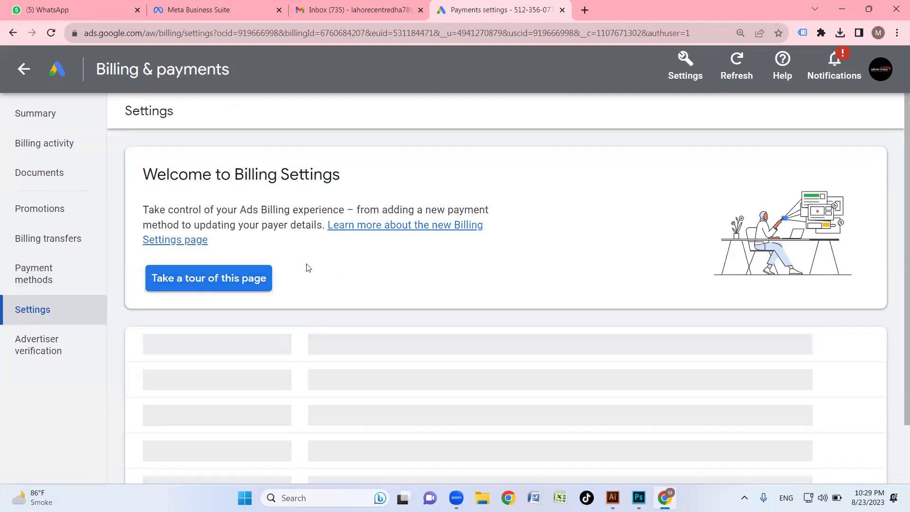
scroll(167, 264, down, 2)
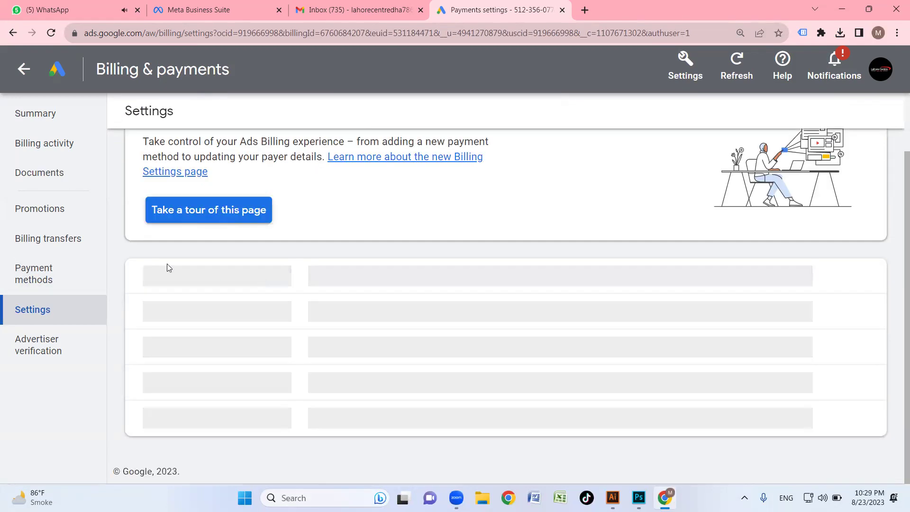
click(53, 351)
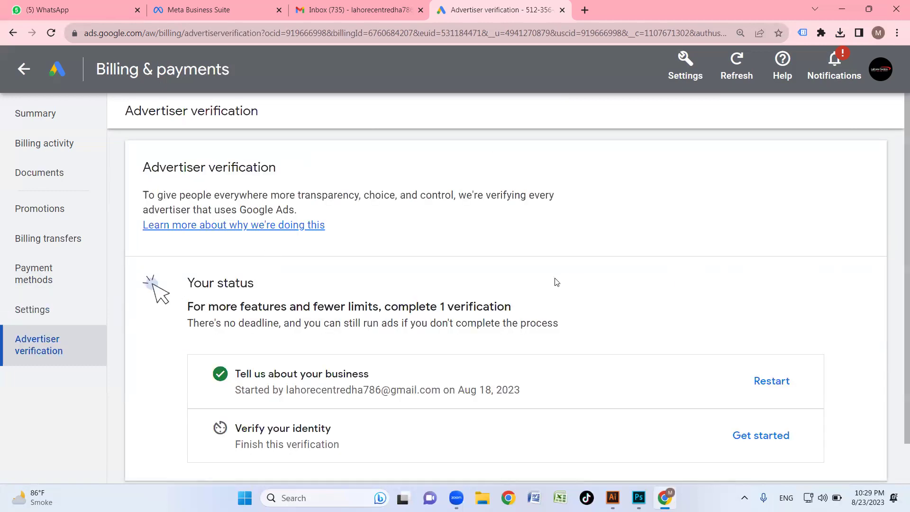
scroll(556, 279, down, 1)
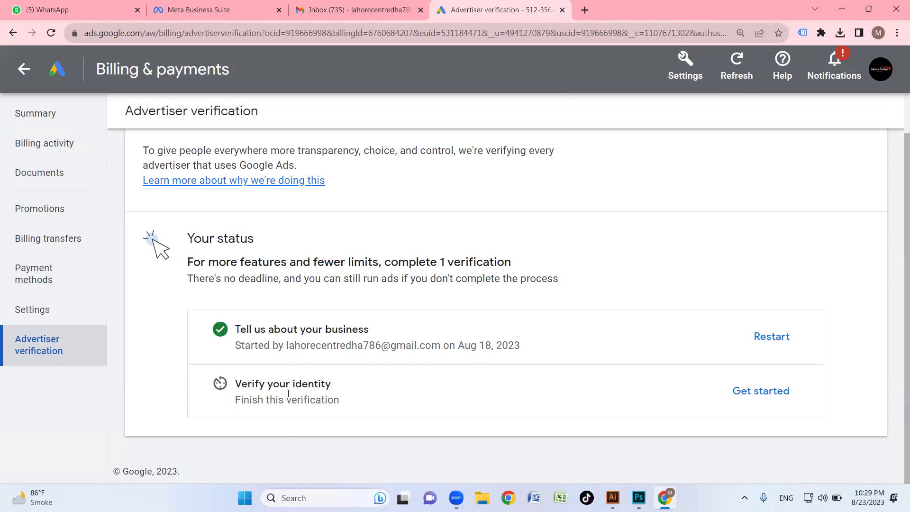
Step: Open the identity verification task and highlight the accepted ID types, from driver license to residence permit
click(763, 400)
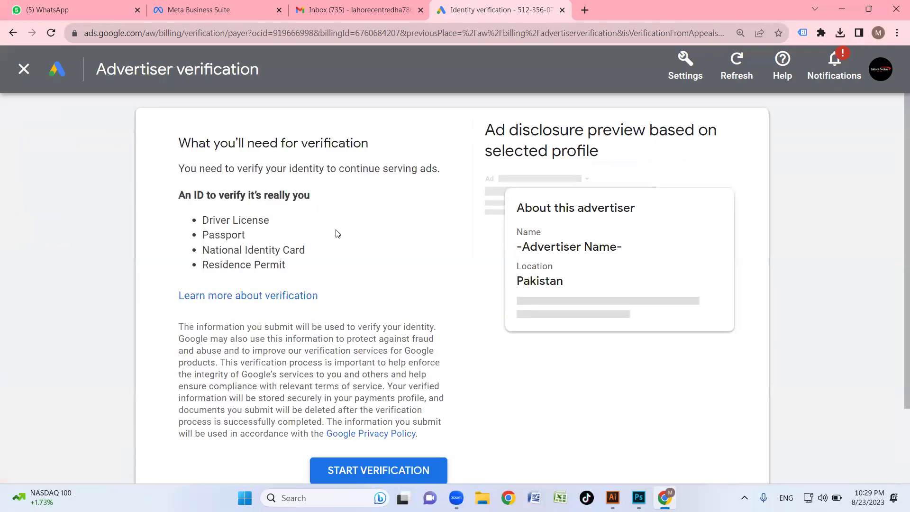
drag(221, 219, 344, 221)
click(316, 241)
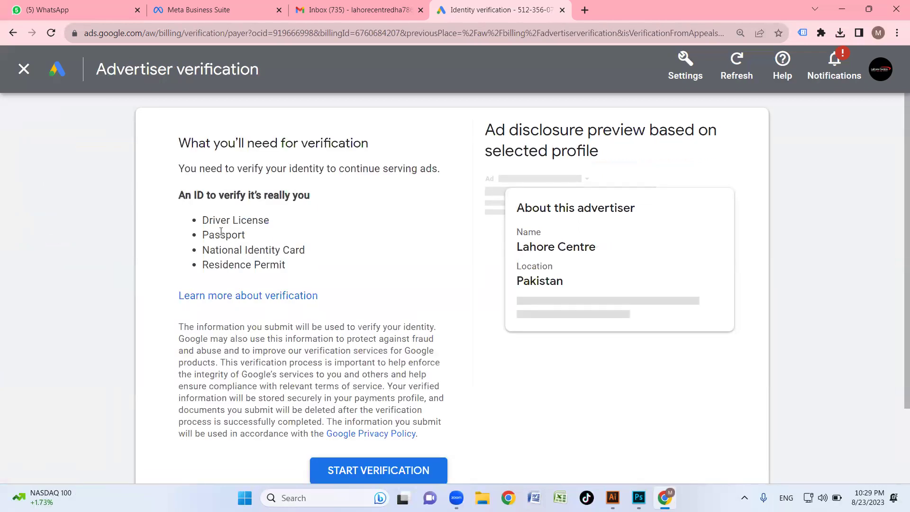
drag(230, 250, 331, 251)
drag(227, 266, 382, 270)
scroll(386, 276, down, 2)
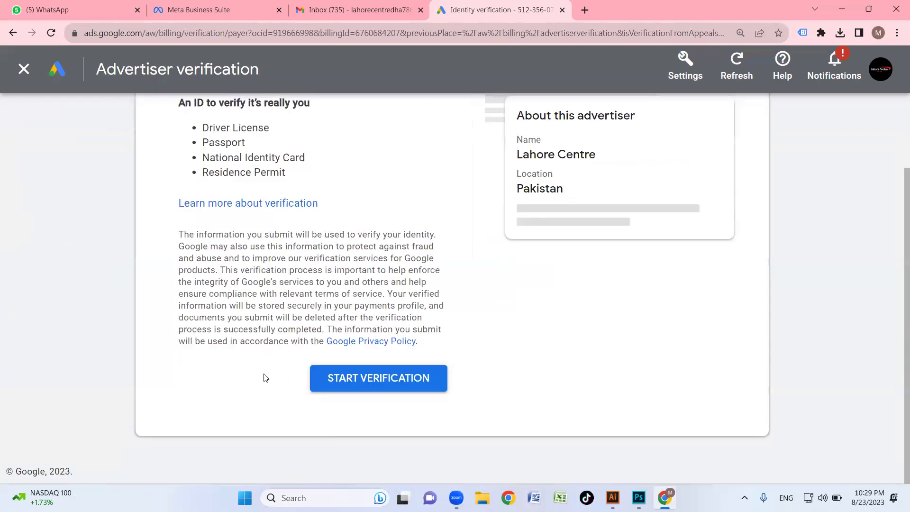
Step: Examine the identity verification requirements, data use notice and ad disclosure preview, then close the page without starting verification
scroll(348, 392, up, 2)
scroll(332, 379, down, 2)
scroll(313, 363, up, 2)
scroll(355, 339, down, 2)
scroll(374, 379, up, 2)
scroll(290, 342, down, 2)
scroll(289, 345, up, 2)
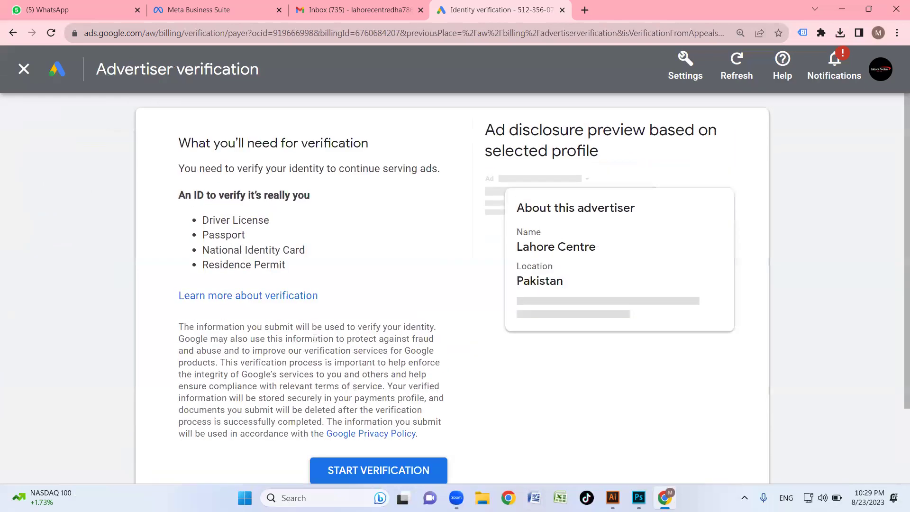
scroll(361, 327, down, 2)
scroll(345, 360, up, 2)
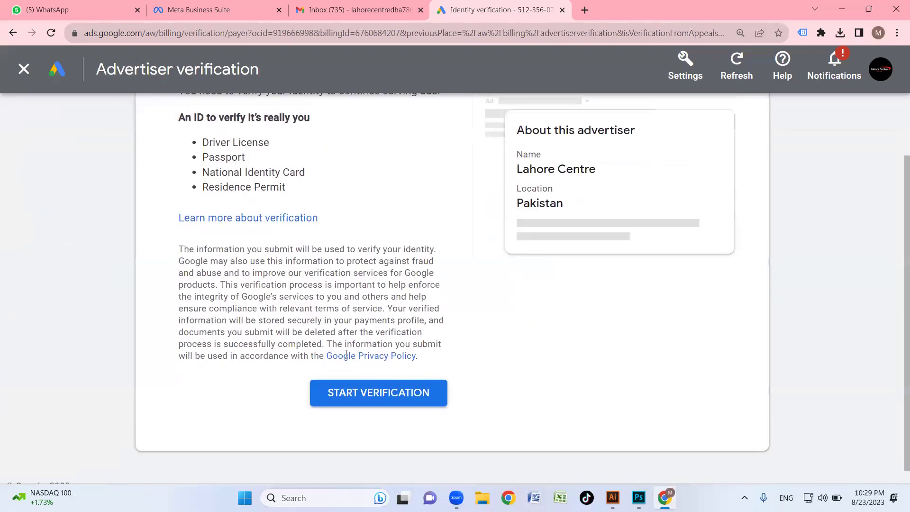
scroll(314, 353, down, 2)
scroll(323, 375, up, 2)
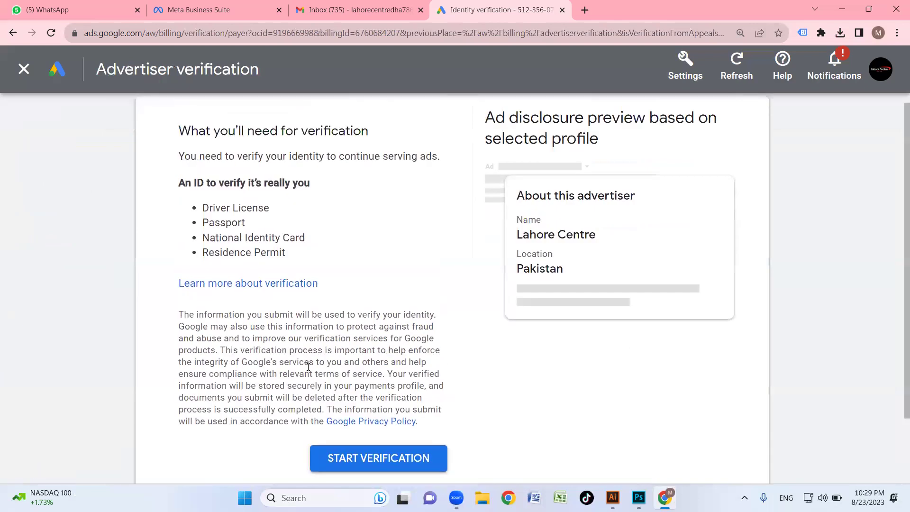
scroll(344, 359, down, 2)
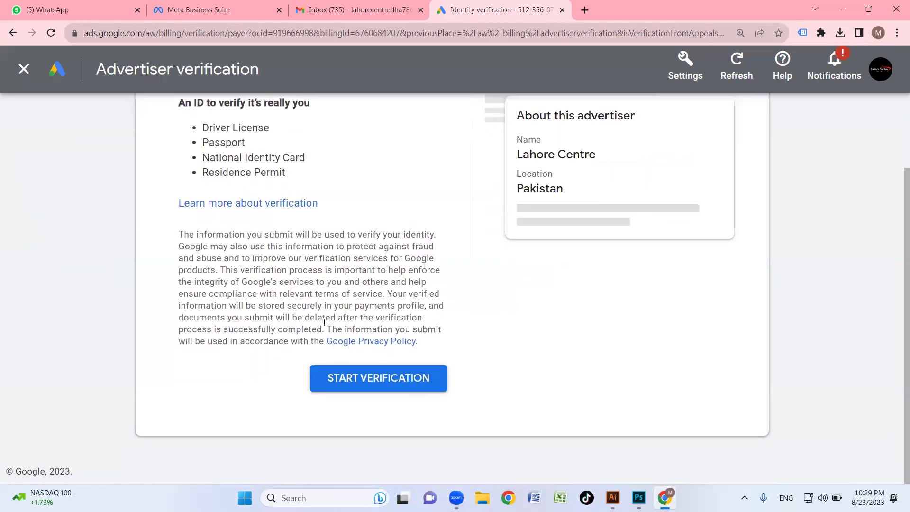
scroll(324, 323, up, 2)
scroll(407, 295, down, 2)
scroll(297, 351, up, 2)
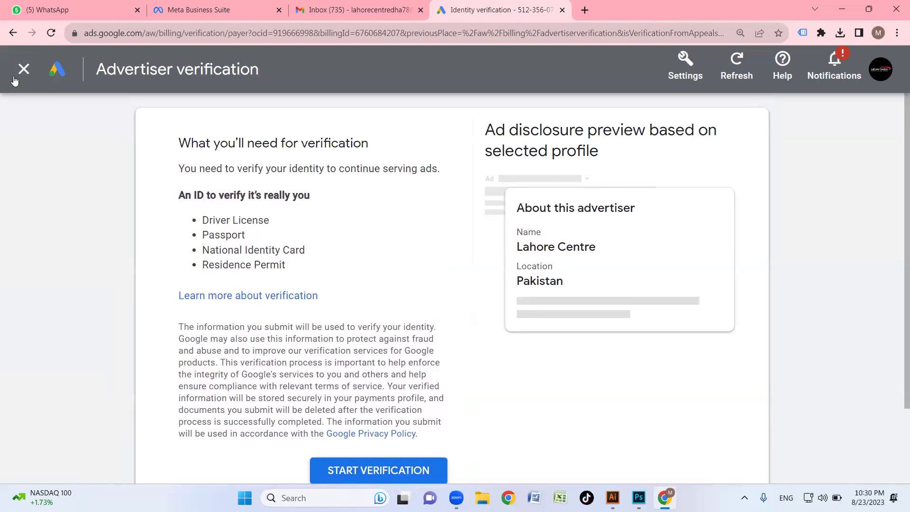
click(21, 74)
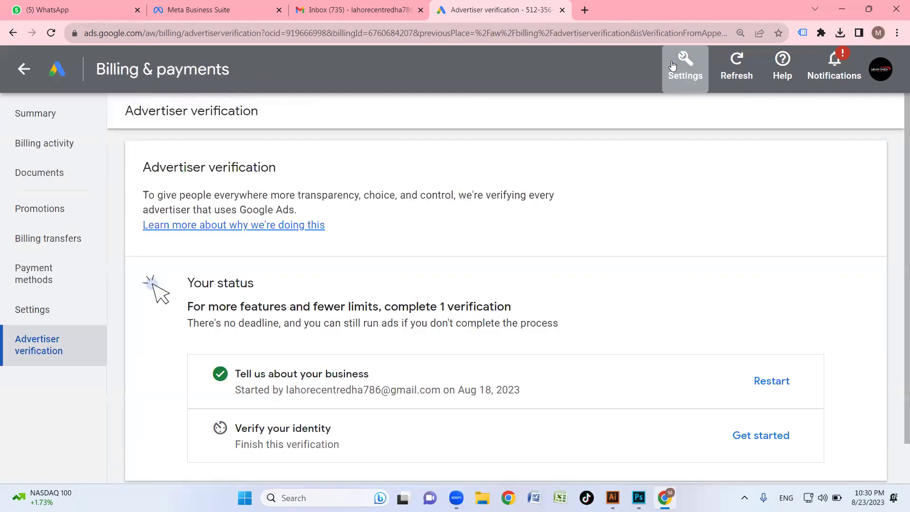
Step: Show the account settings options and open the Access and security page
click(685, 75)
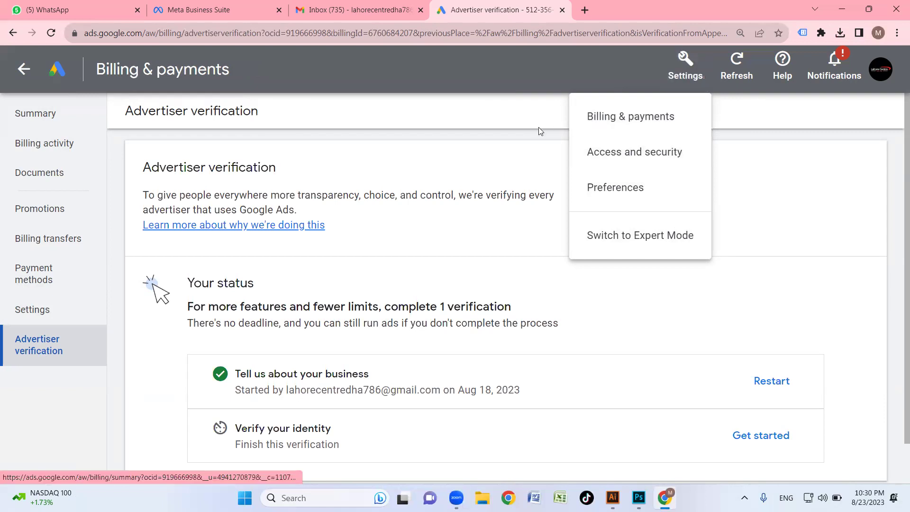
scroll(344, 374, down, 1)
scroll(348, 361, up, 1)
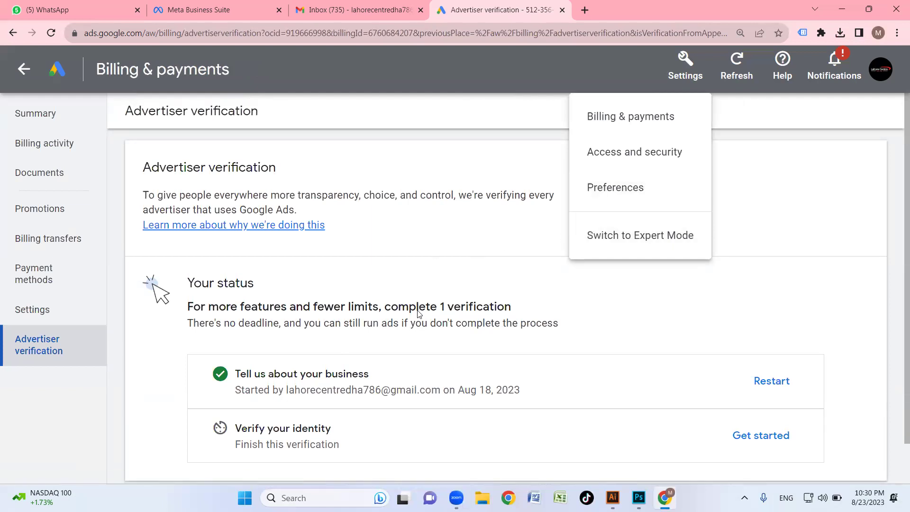
scroll(419, 313, down, 1)
scroll(338, 218, up, 1)
click(662, 153)
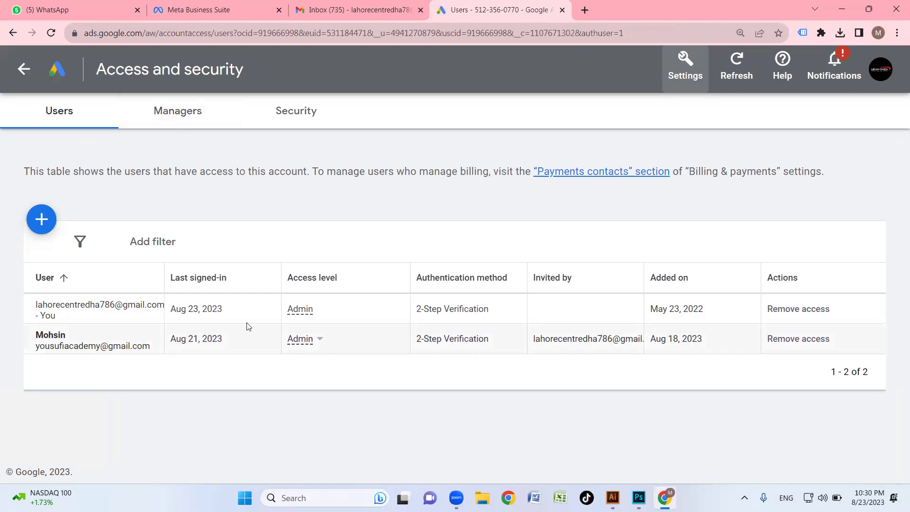
Step: View the Managers list, then return to Users and show the second user's access level options without changing them
click(192, 115)
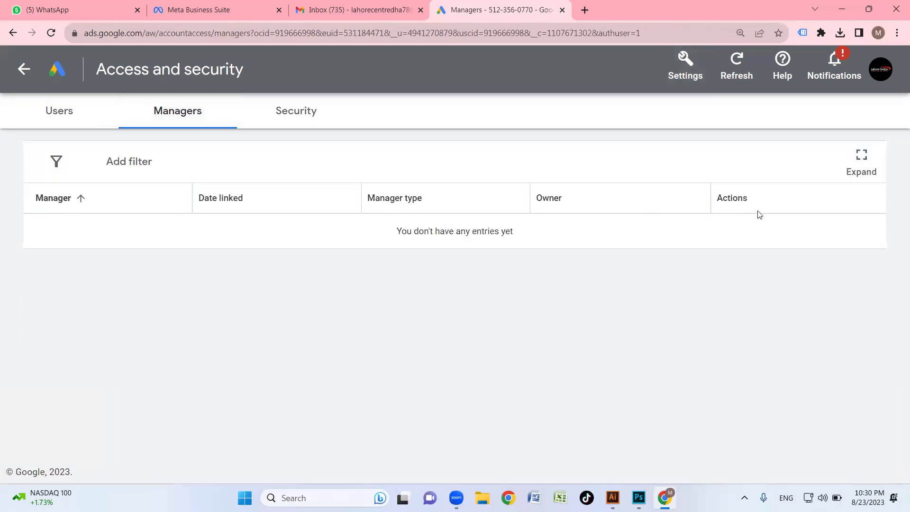
click(71, 122)
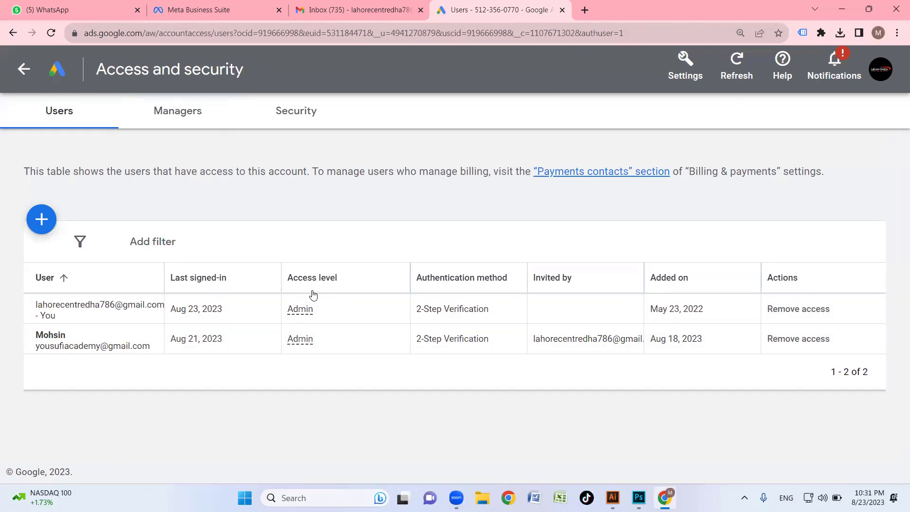
click(320, 339)
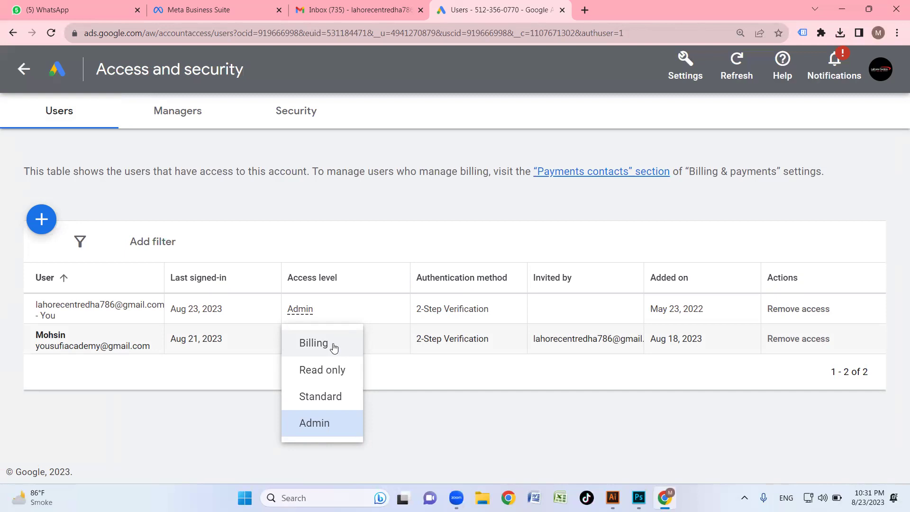
click(404, 377)
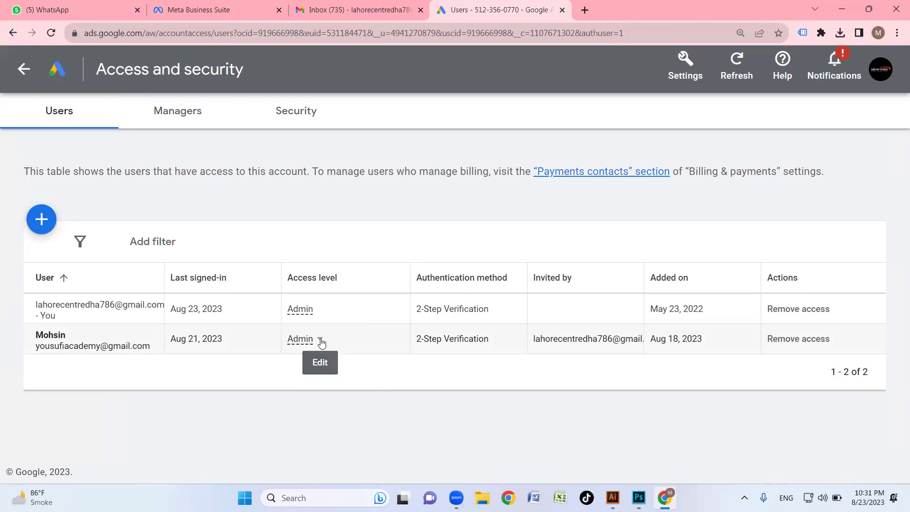
click(320, 342)
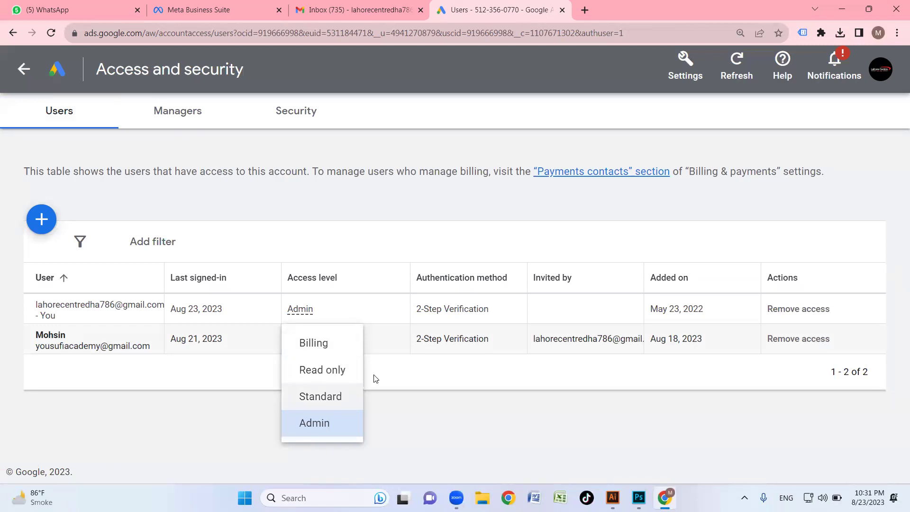
click(423, 379)
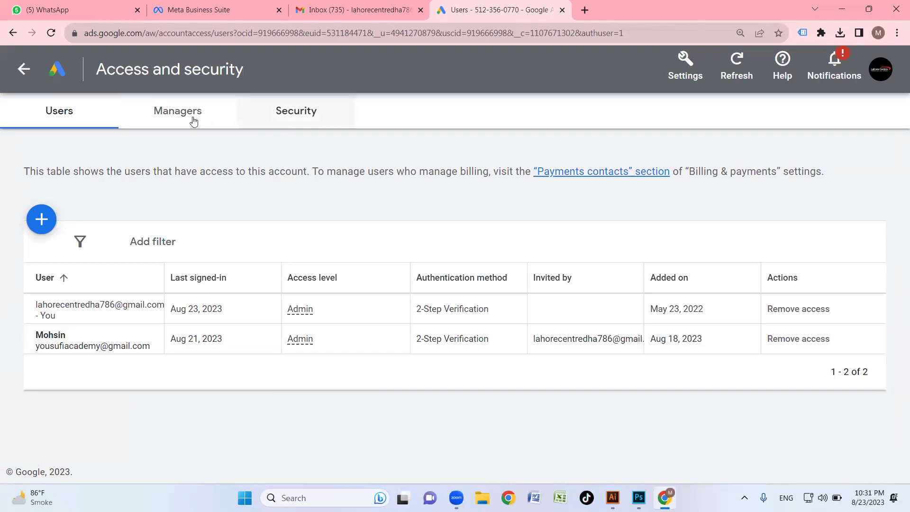
Step: Revisit the Managers list, then open Security and examine the sign-in verification, identity verification and allowed domains sections
click(179, 118)
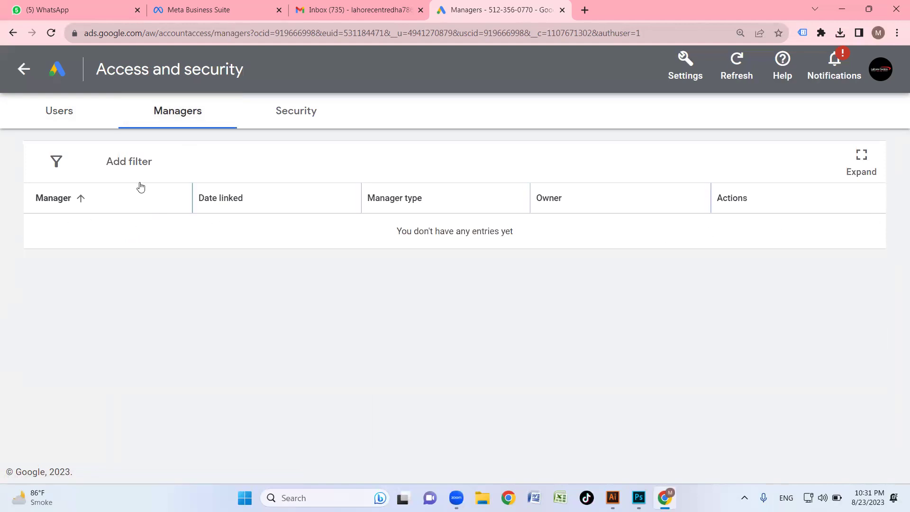
click(304, 122)
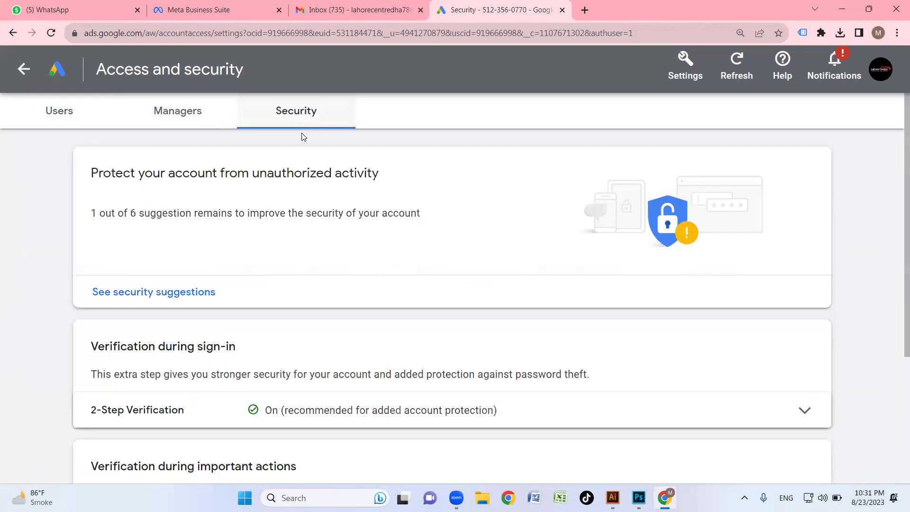
scroll(311, 223, down, 5)
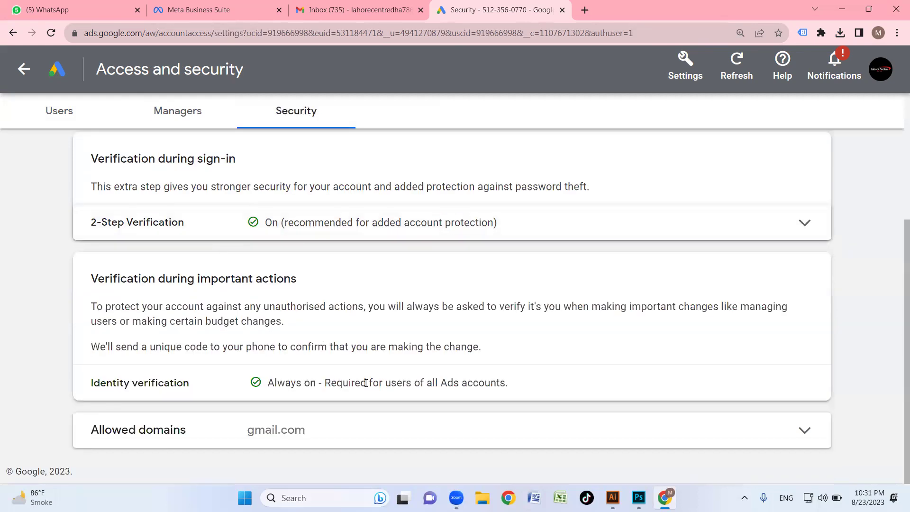
scroll(217, 404, up, 5)
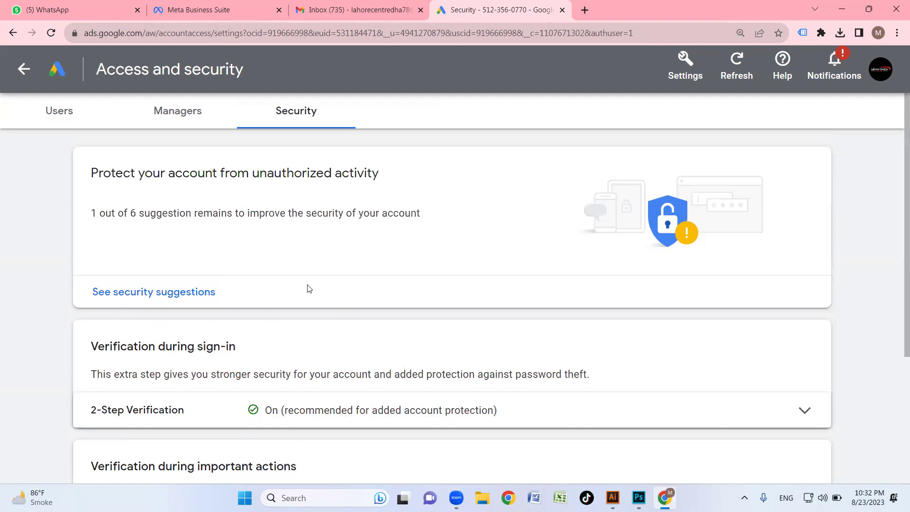
scroll(196, 336, down, 4)
scroll(232, 363, up, 3)
scroll(244, 363, down, 3)
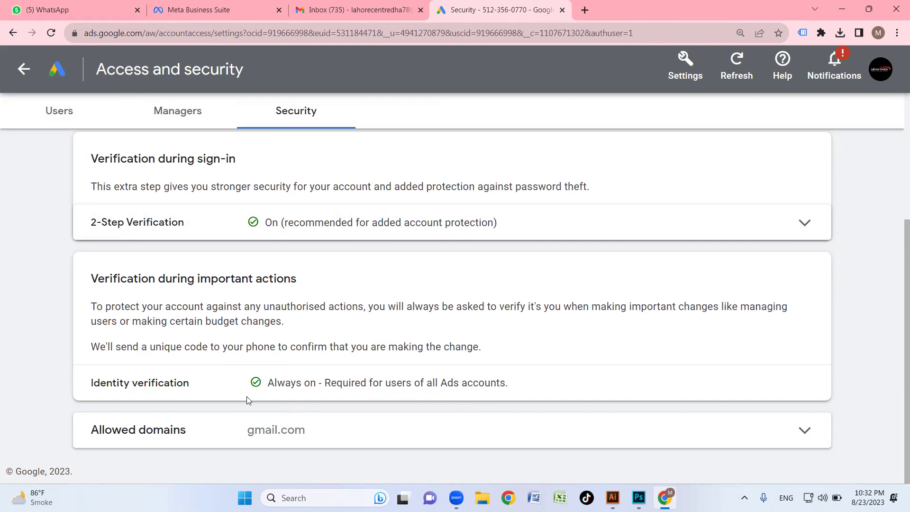
scroll(266, 380, up, 4)
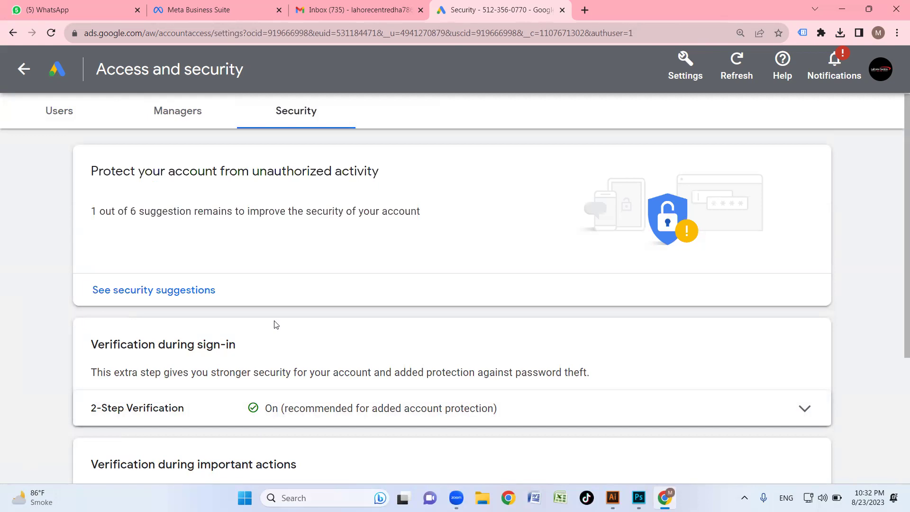
Step: Review the remaining Security sections, return to the Users list and show the account settings options
scroll(271, 365, down, 4)
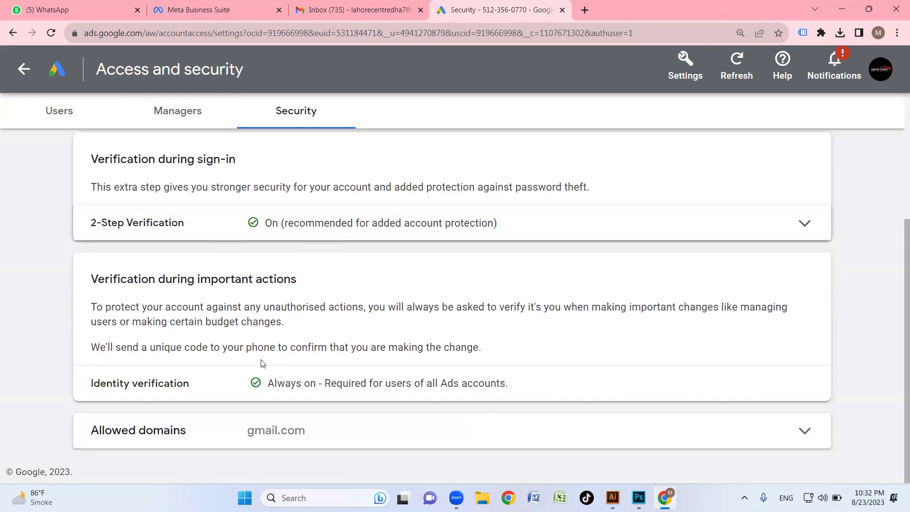
click(58, 116)
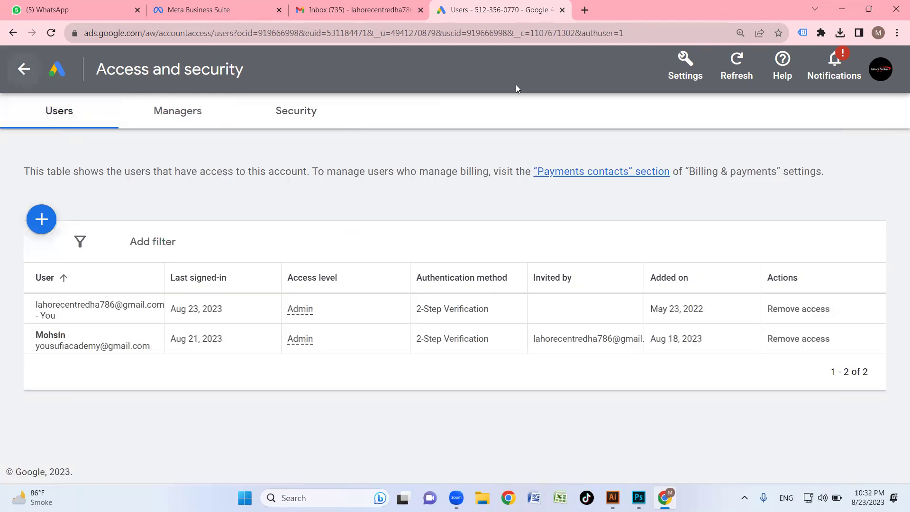
click(685, 64)
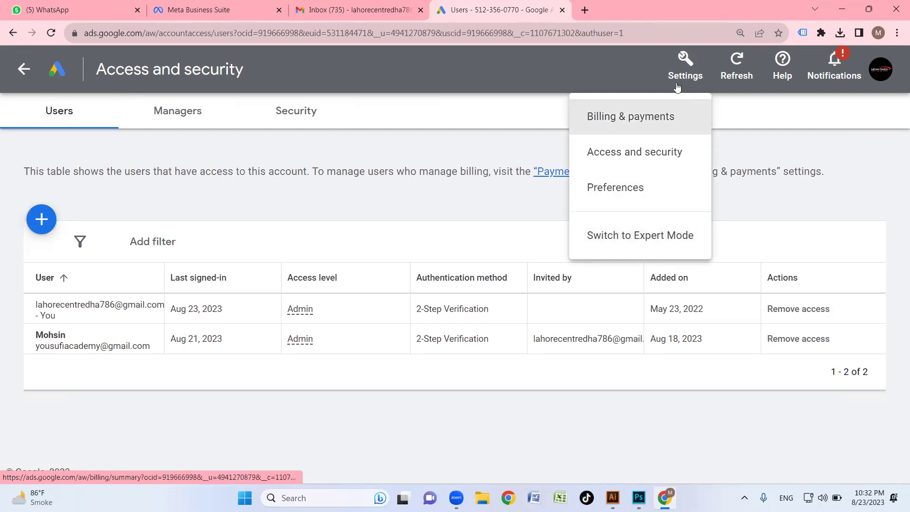
Step: Return to the All campaigns overview and examine its performance, ad schedule, networks and campaign summary cards
click(23, 69)
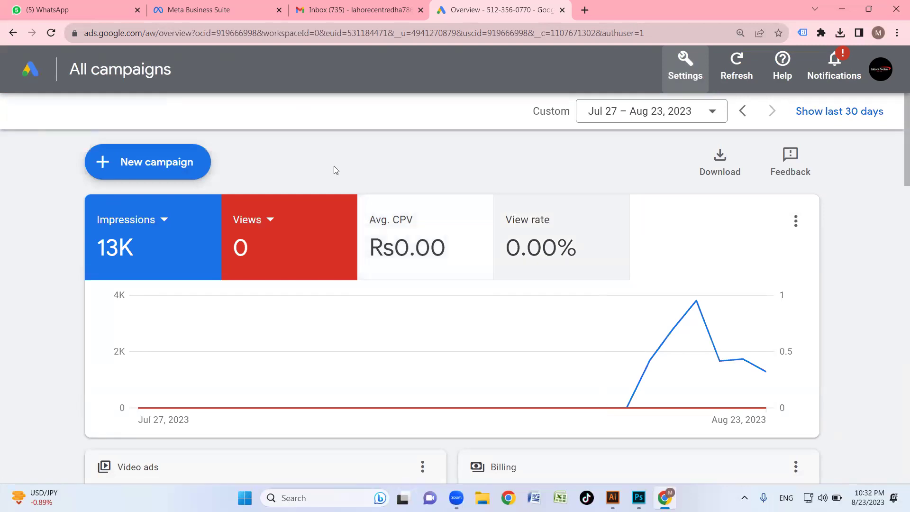
scroll(387, 228, down, 8)
scroll(387, 228, up, 8)
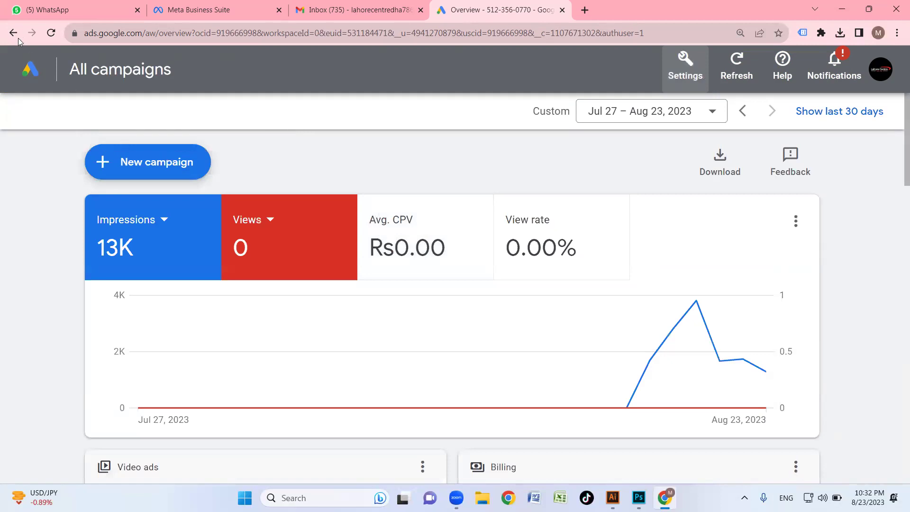
scroll(333, 272, down, 7)
scroll(334, 271, down, 10)
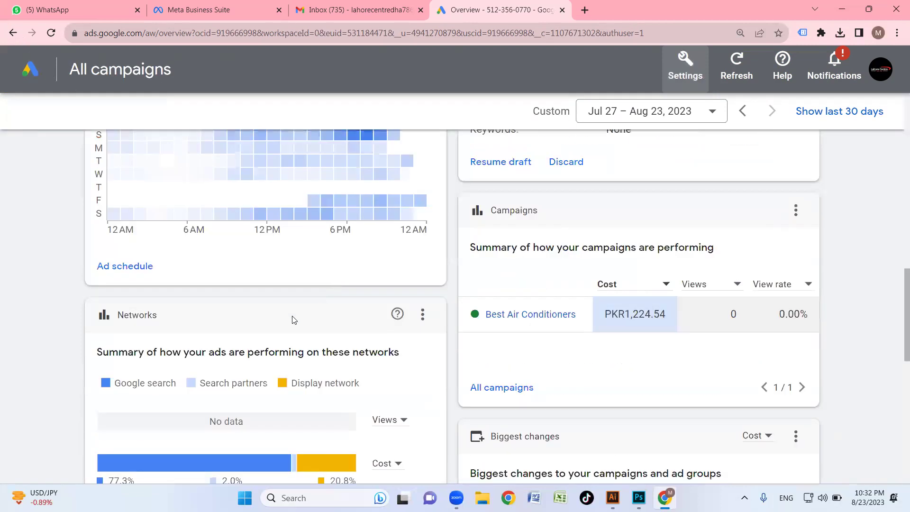
scroll(562, 325, up, 10)
scroll(500, 251, up, 5)
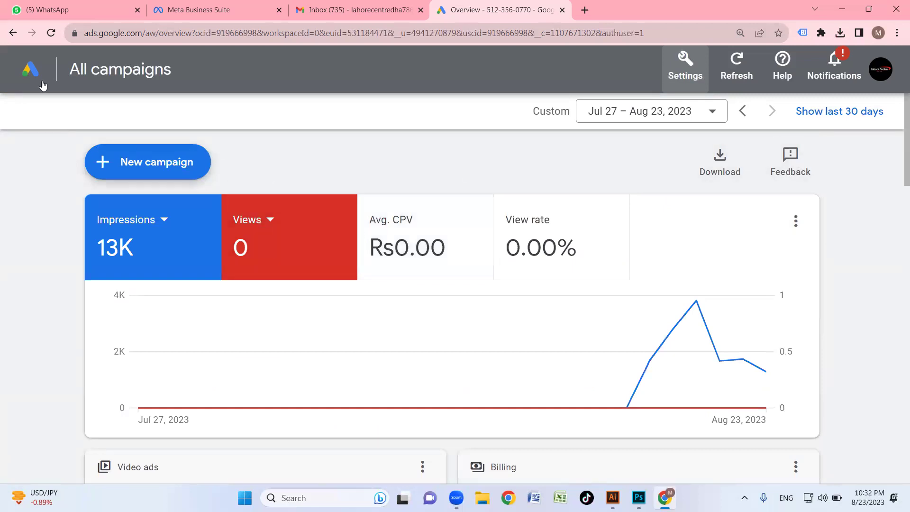
click(12, 32)
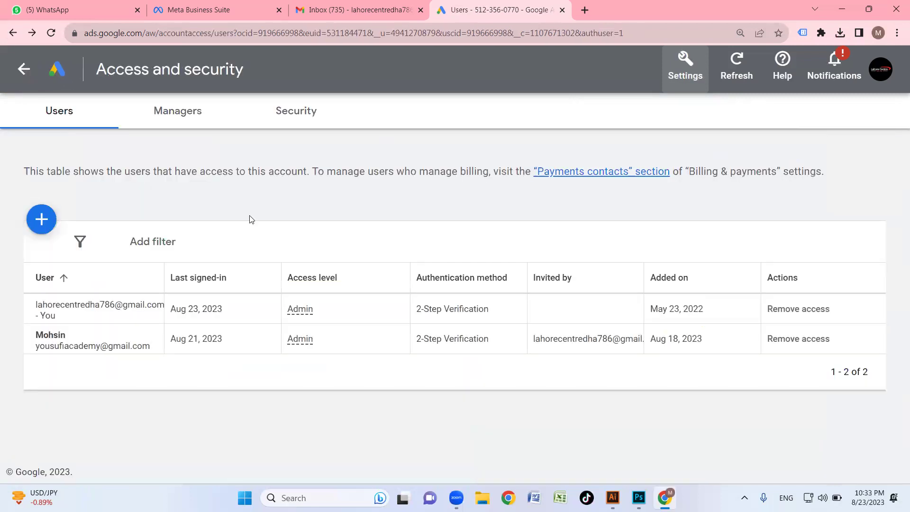
click(23, 71)
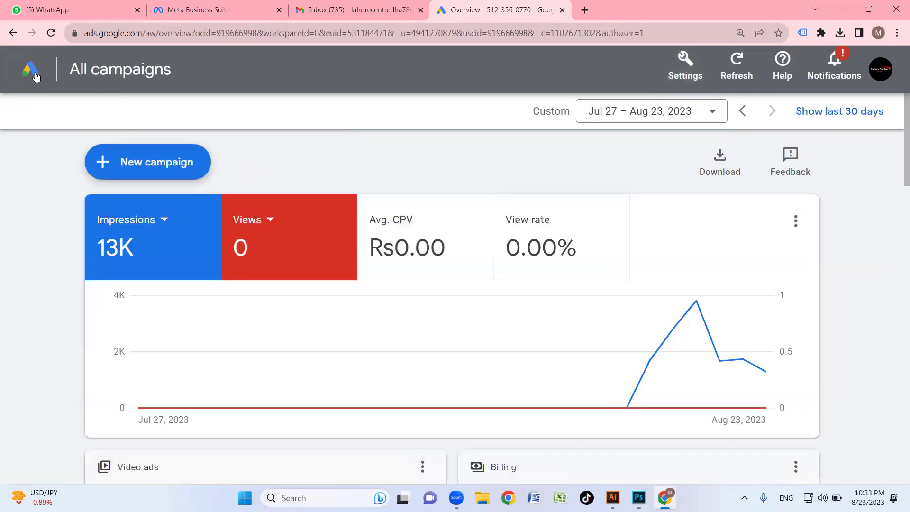
Step: Close the Google Ads page and reopen the ads account from the Google apps list in Gmail
click(562, 10)
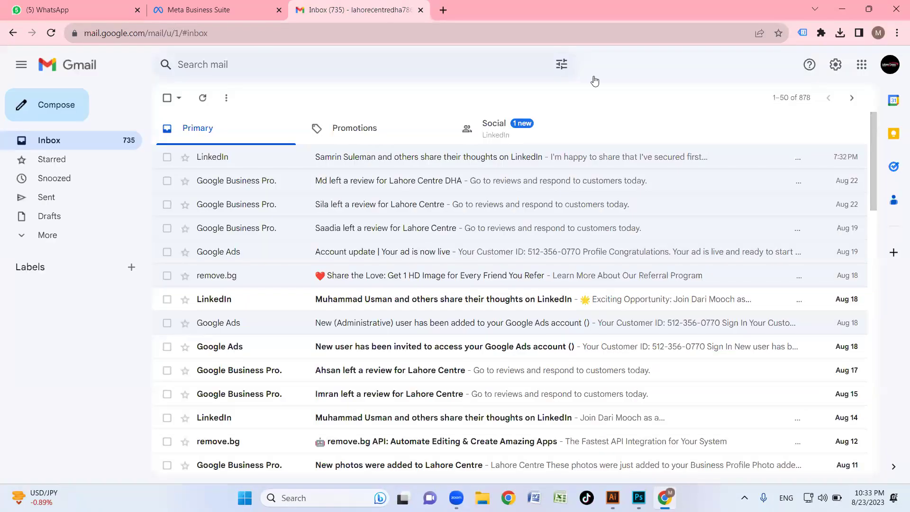
click(870, 62)
scroll(816, 227, down, 4)
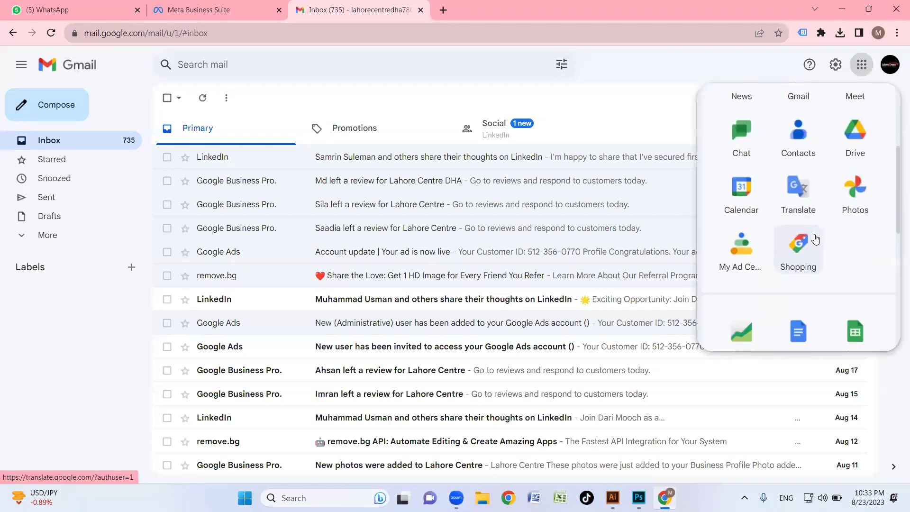
scroll(782, 268, down, 6)
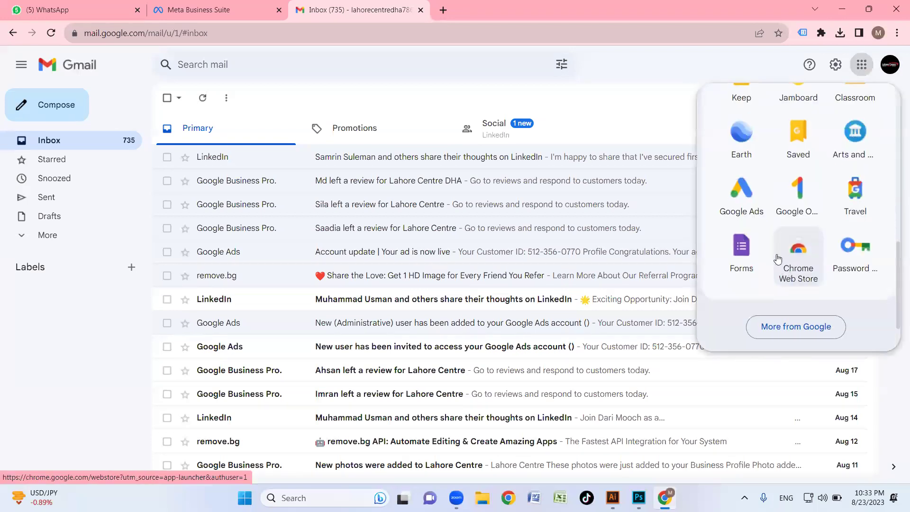
click(741, 189)
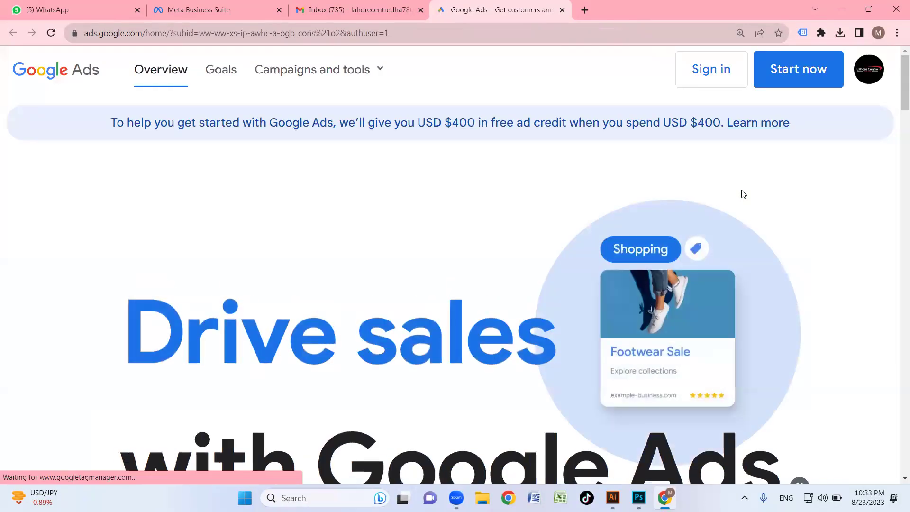
click(805, 64)
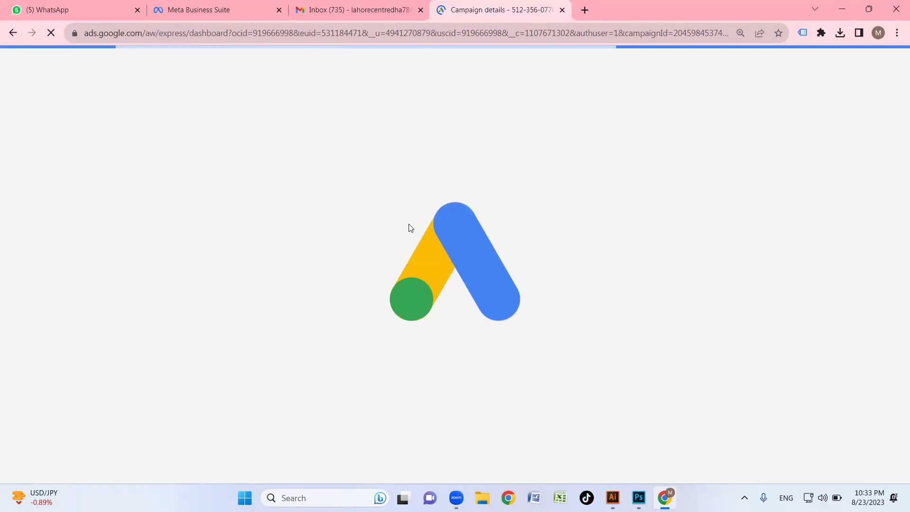
Step: Examine the Best Air Conditioners campaign's metrics, recommendations and search terms, and dismiss the Google tag notice
scroll(197, 301, down, 4)
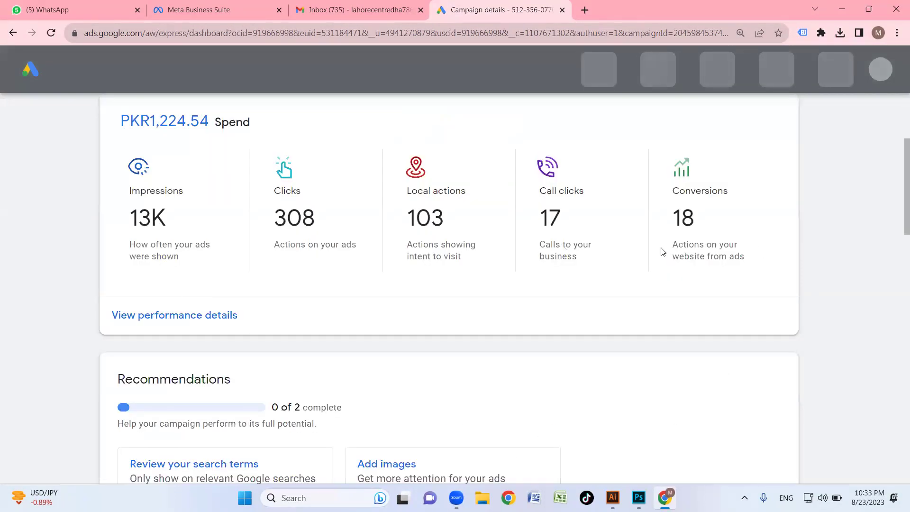
scroll(589, 260, down, 4)
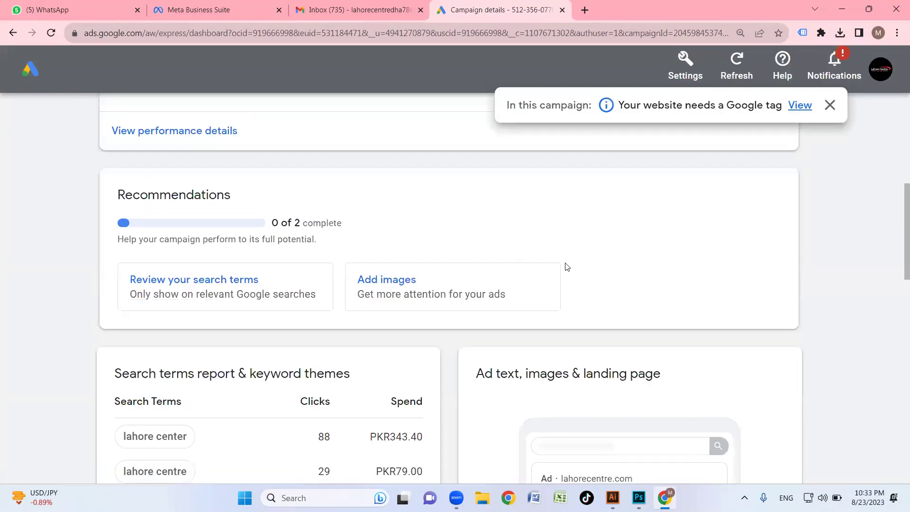
scroll(197, 283, down, 2)
scroll(351, 294, down, 8)
scroll(613, 224, up, 18)
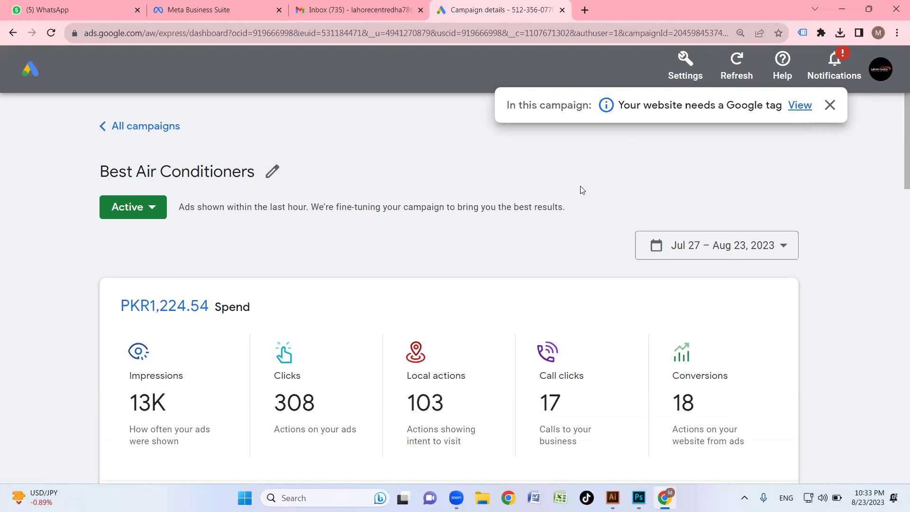
click(830, 105)
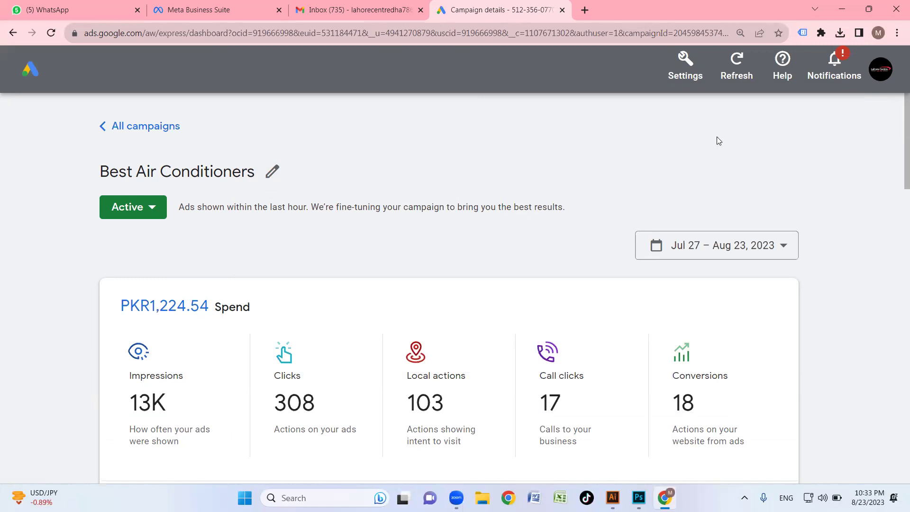
Step: Show the Best Air Conditioners campaign's pause option without pausing it, and review the performance figures
click(154, 213)
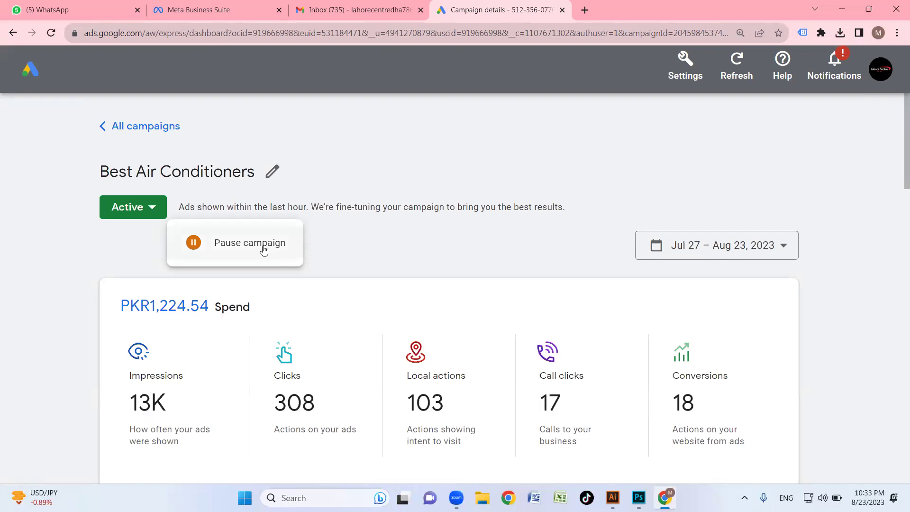
click(384, 199)
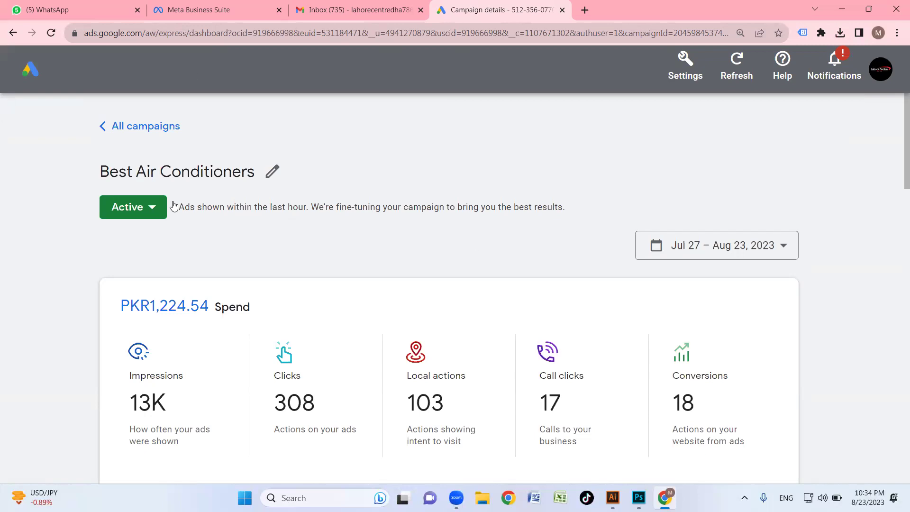
scroll(211, 287, down, 4)
scroll(211, 287, up, 4)
scroll(499, 334, down, 4)
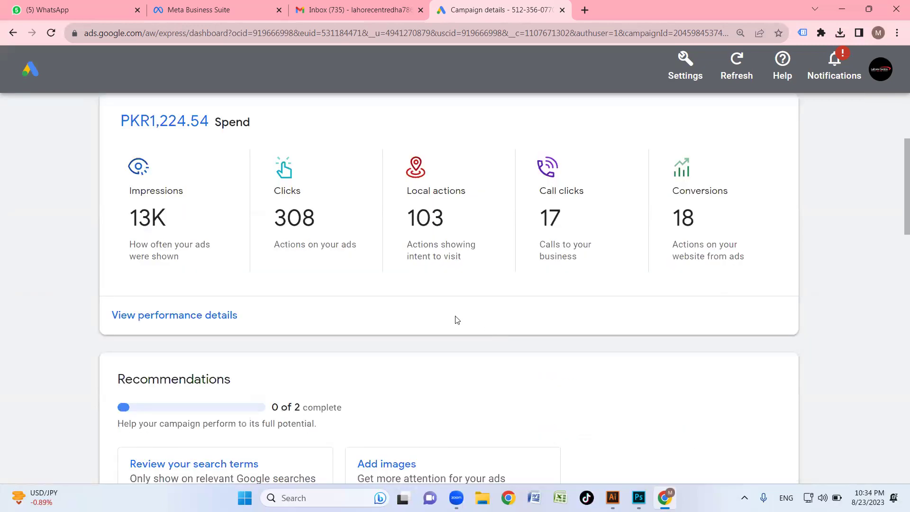
scroll(557, 275, up, 2)
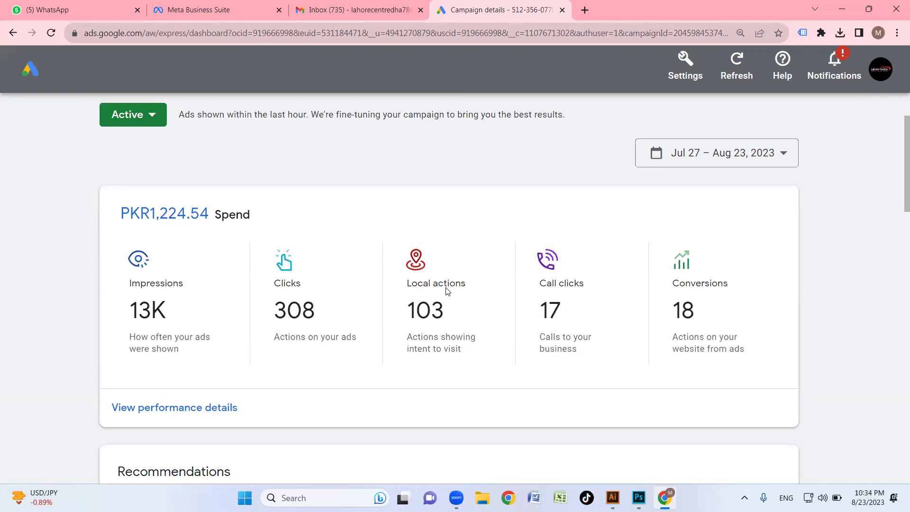
scroll(446, 291, up, 2)
click(154, 212)
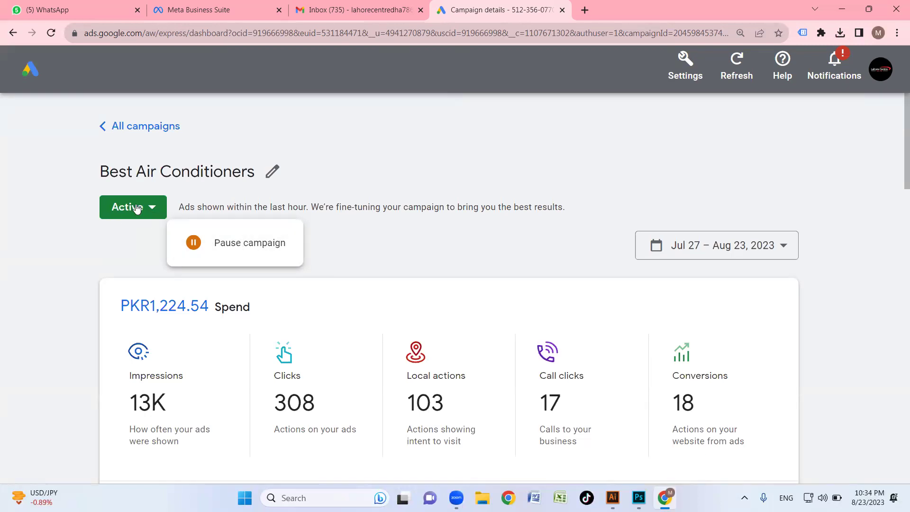
click(142, 138)
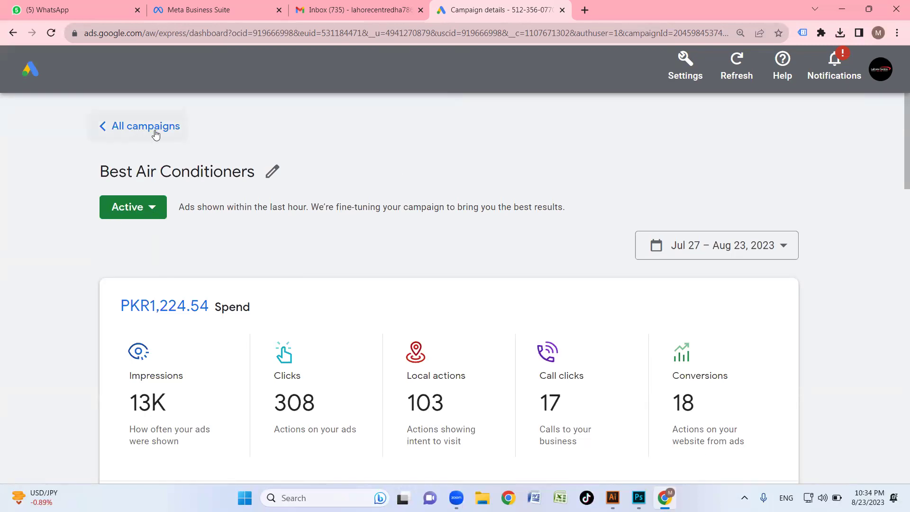
Step: Go to the All Smart campaigns list and discard the in-progress draft Campaign #5
click(157, 130)
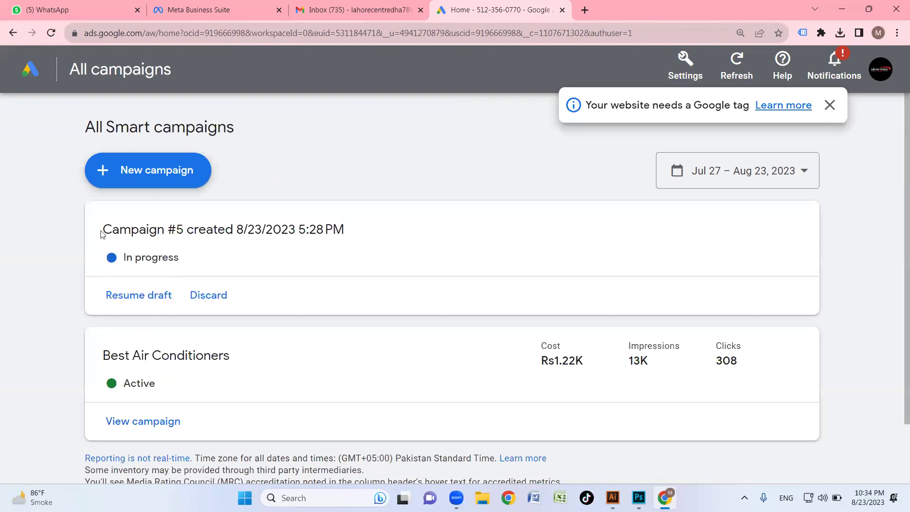
click(216, 298)
click(579, 283)
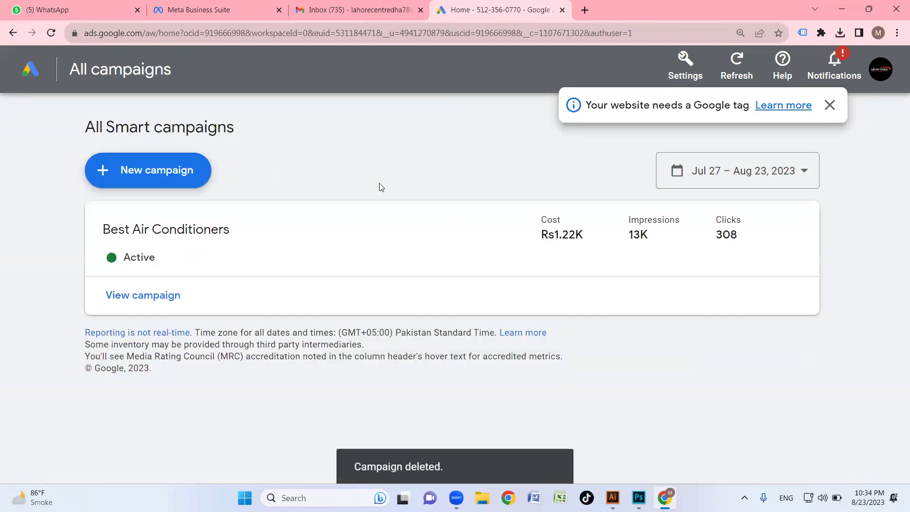
Step: Start a new campaign and select the Lahore Centre DHA Business Profile as its information source
click(153, 184)
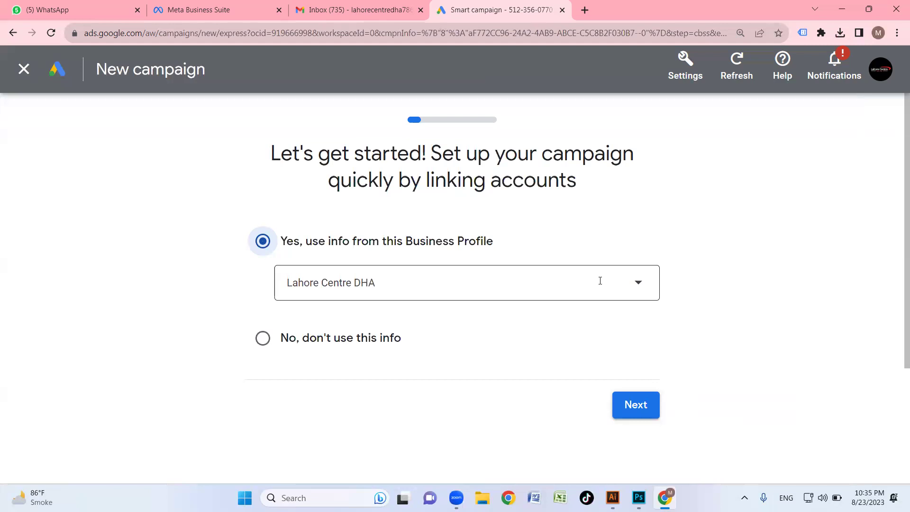
click(633, 285)
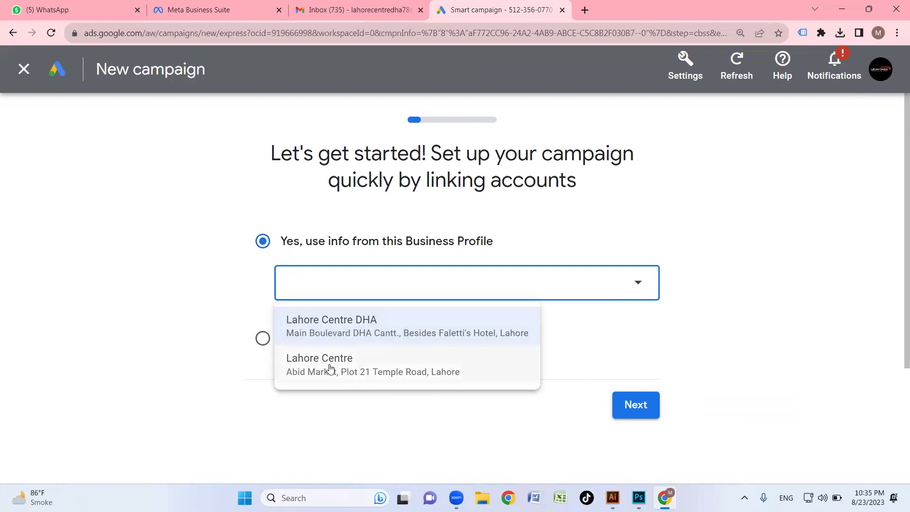
click(431, 326)
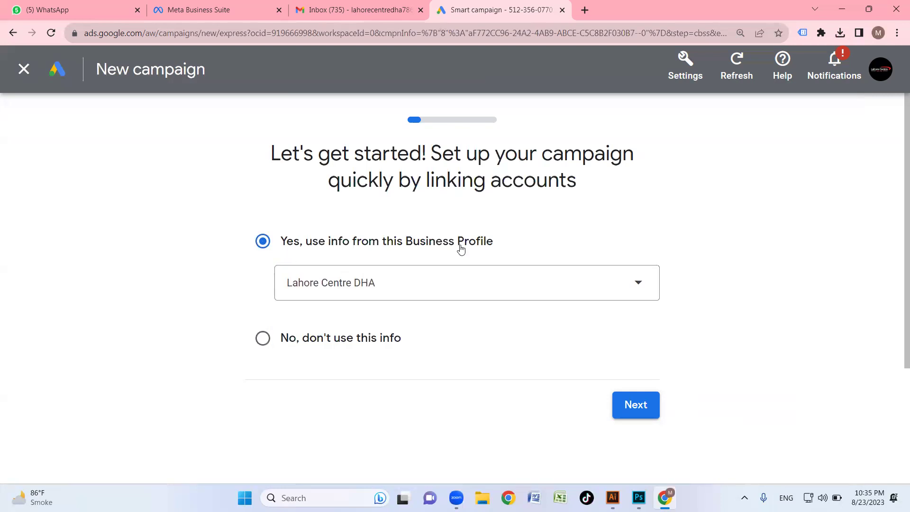
Step: Try continuing without the Business Profile info, then return from the business name page to the account linking page
scroll(298, 347, down, 2)
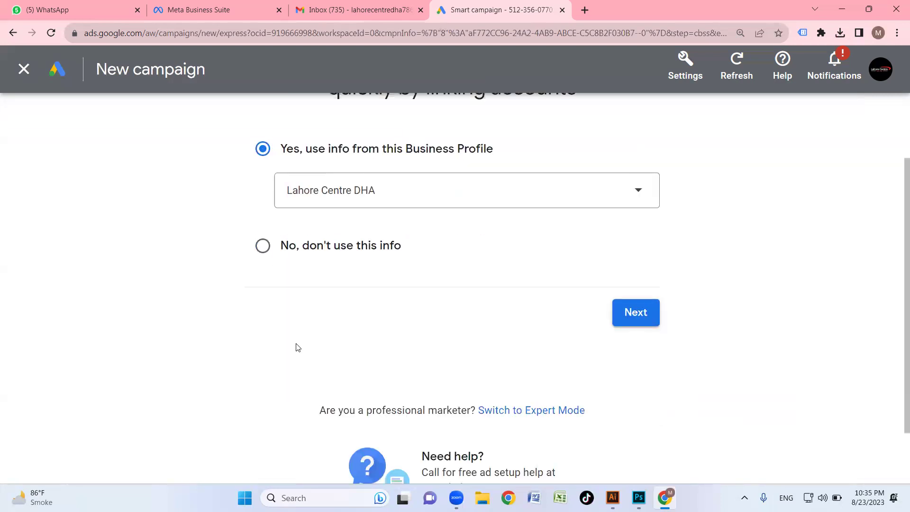
click(263, 246)
scroll(308, 316, up, 2)
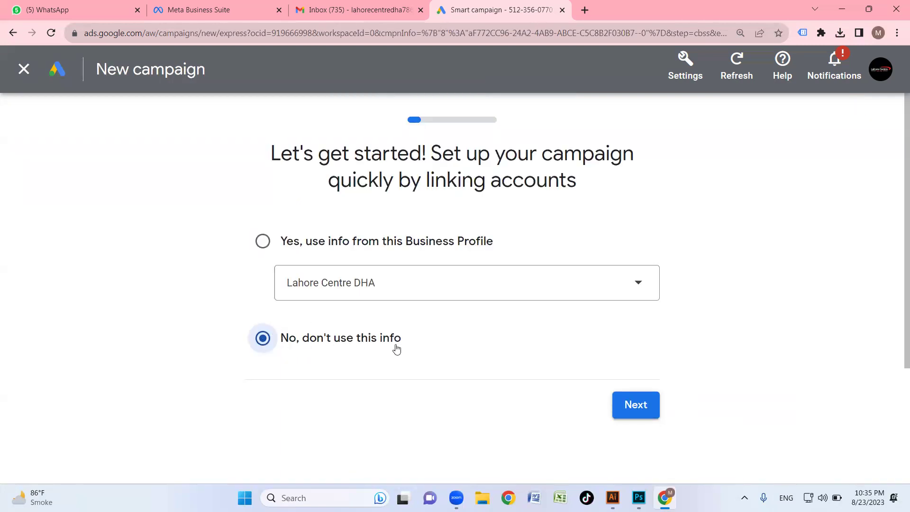
click(644, 406)
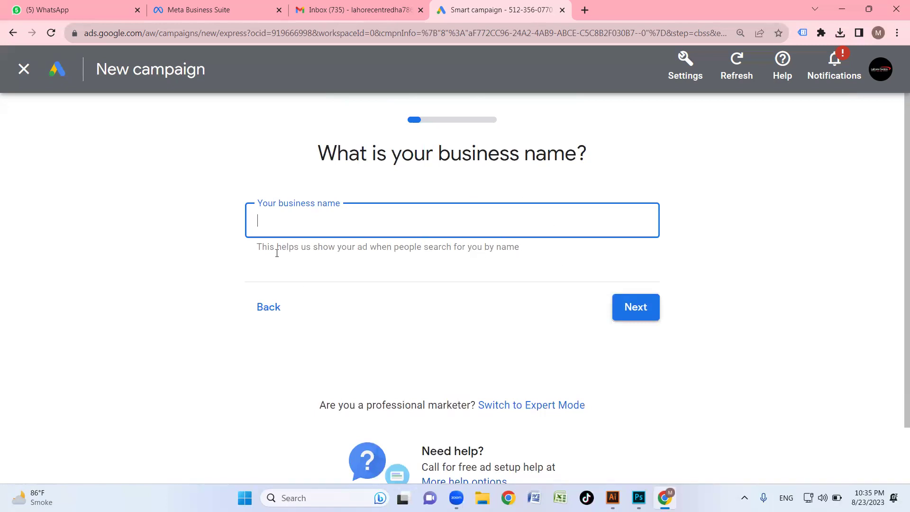
click(269, 307)
Step: Confirm using info from the Lahore Centre DHA Business Profile and continue to the ad destination page
click(558, 284)
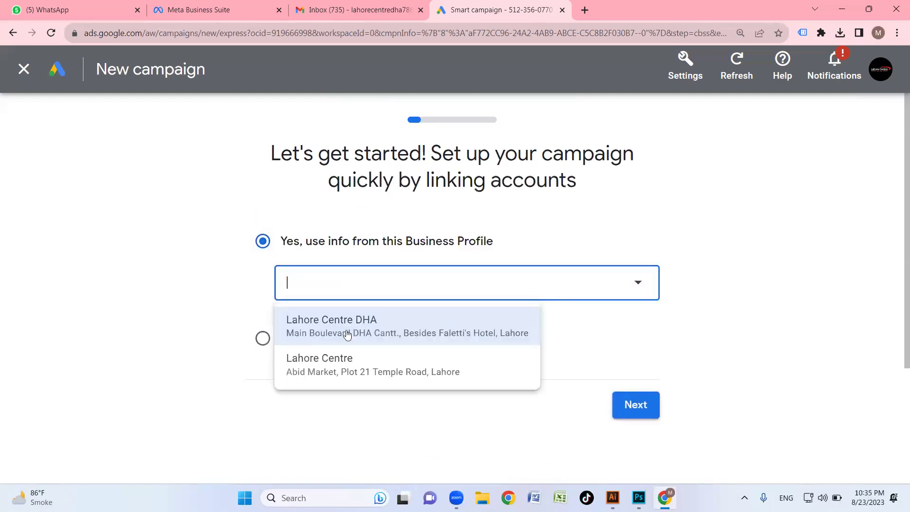
click(369, 328)
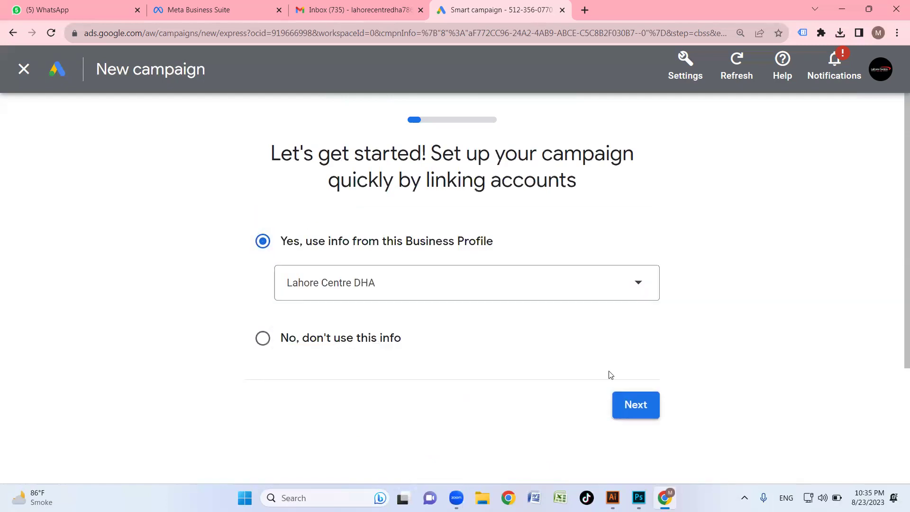
click(638, 412)
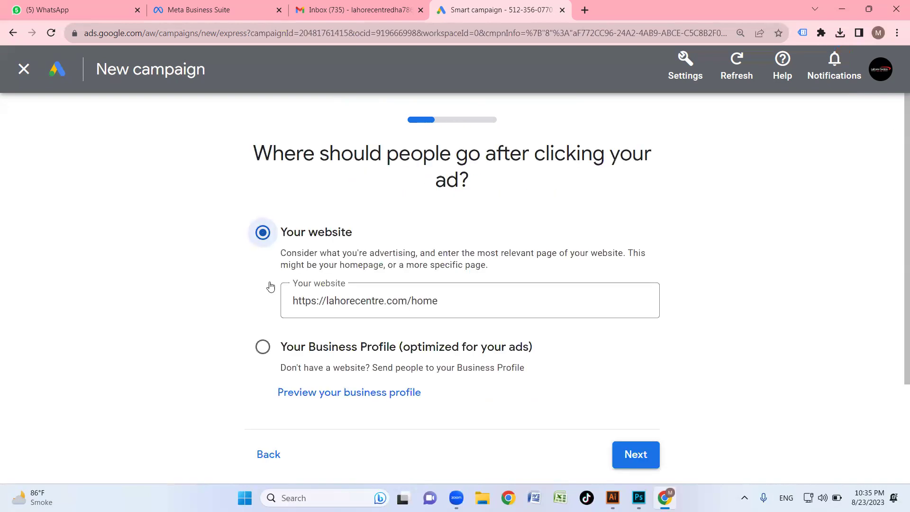
scroll(337, 282, down, 2)
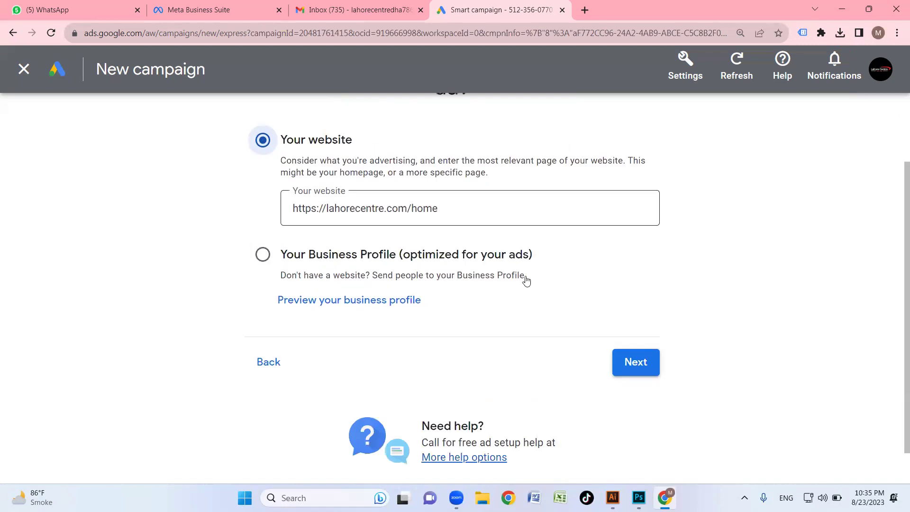
scroll(351, 311, up, 2)
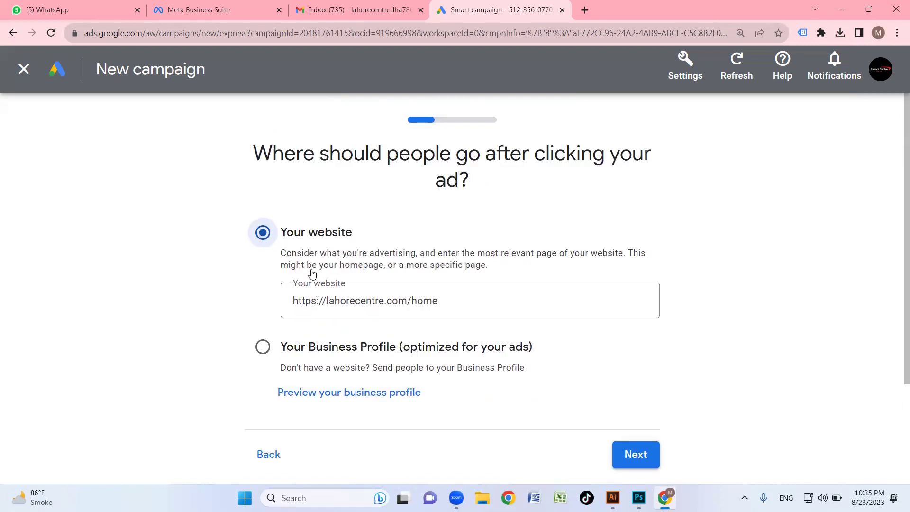
click(398, 305)
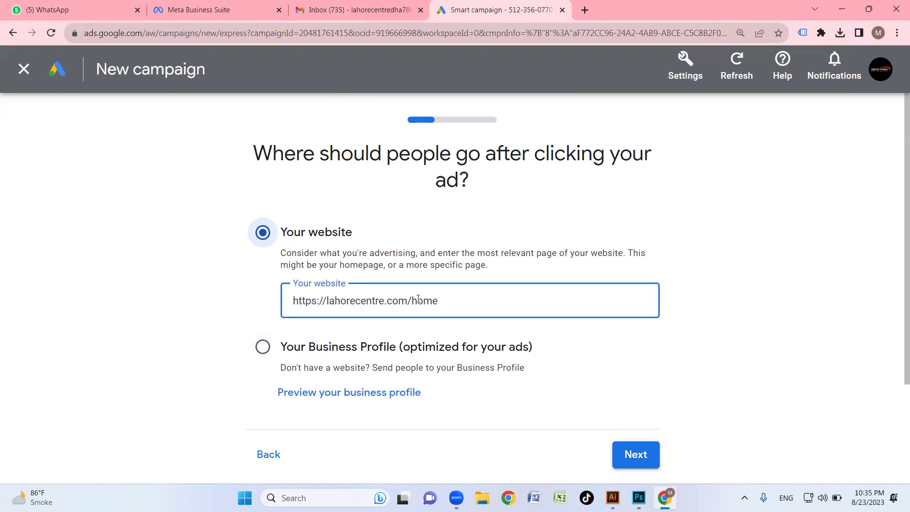
click(264, 349)
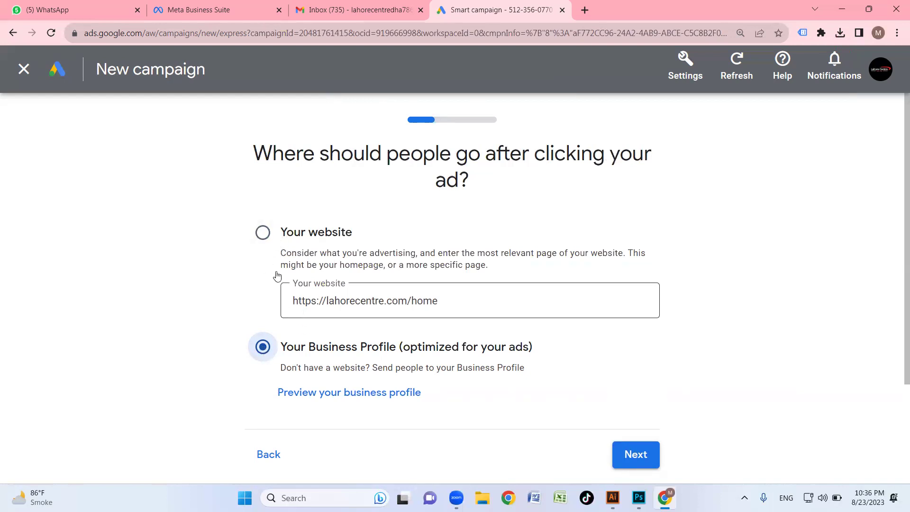
click(263, 233)
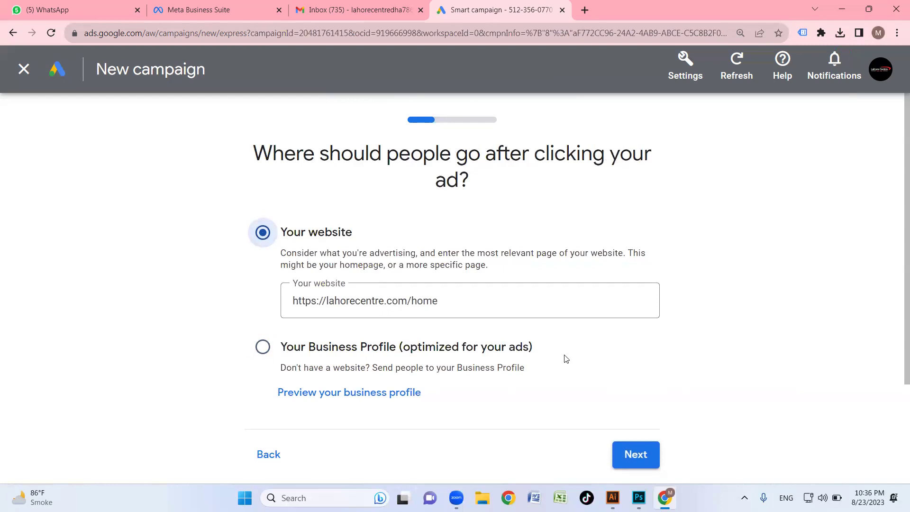
scroll(654, 375, down, 2)
click(637, 362)
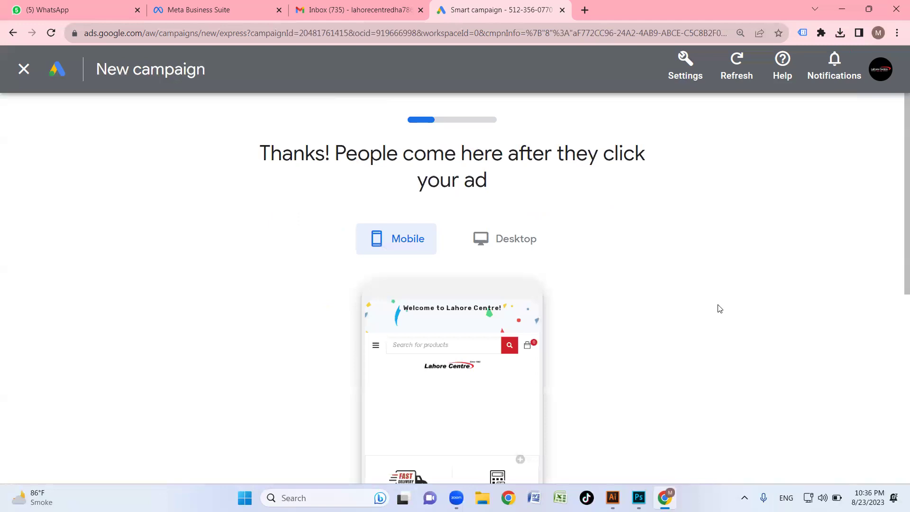
Step: Preview the landing page in desktop and mobile views and continue to the advertising goal page
scroll(471, 330, down, 2)
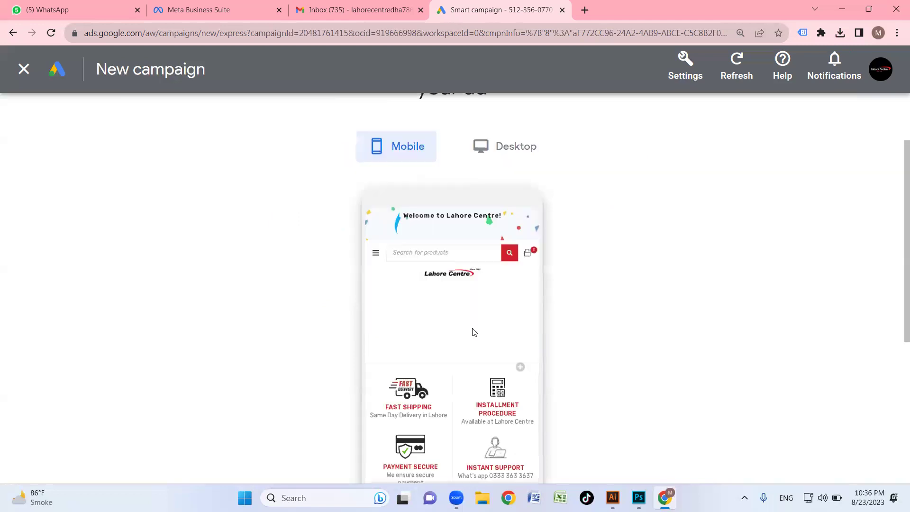
scroll(438, 272, up, 2)
scroll(460, 323, down, 2)
scroll(474, 311, up, 2)
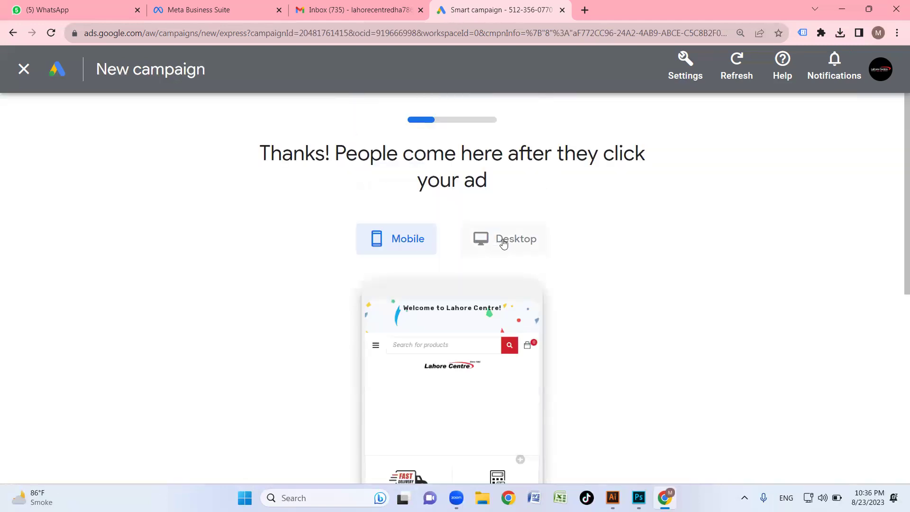
click(502, 241)
scroll(498, 266, down, 5)
scroll(518, 270, up, 5)
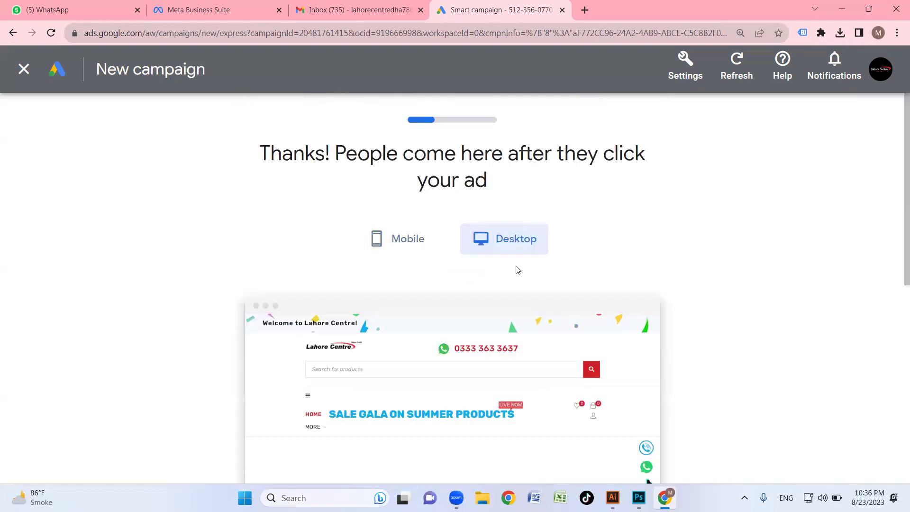
click(419, 241)
scroll(487, 260, down, 6)
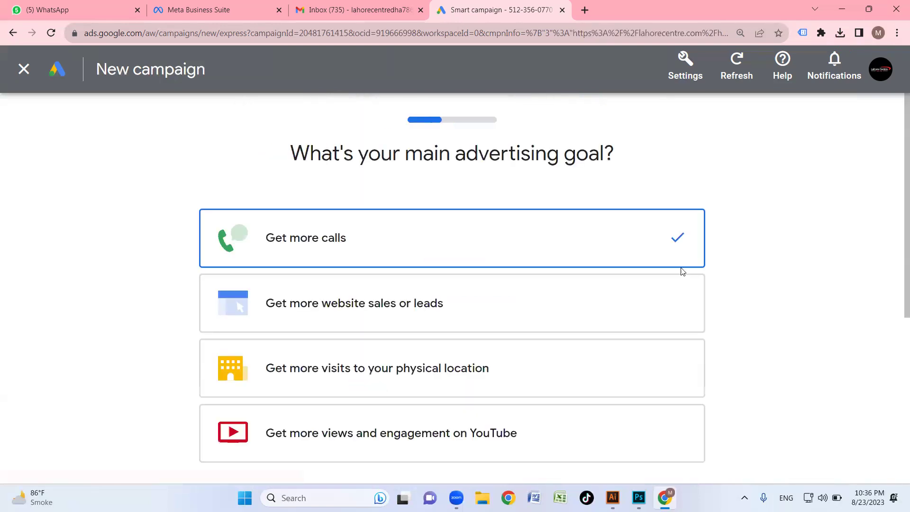
Step: Choose "Get more views and engagement on YouTube" as the main advertising goal and continue to the video ad setup
scroll(481, 272, down, 2)
scroll(265, 300, up, 2)
scroll(327, 302, down, 2)
scroll(332, 327, up, 2)
scroll(427, 245, down, 2)
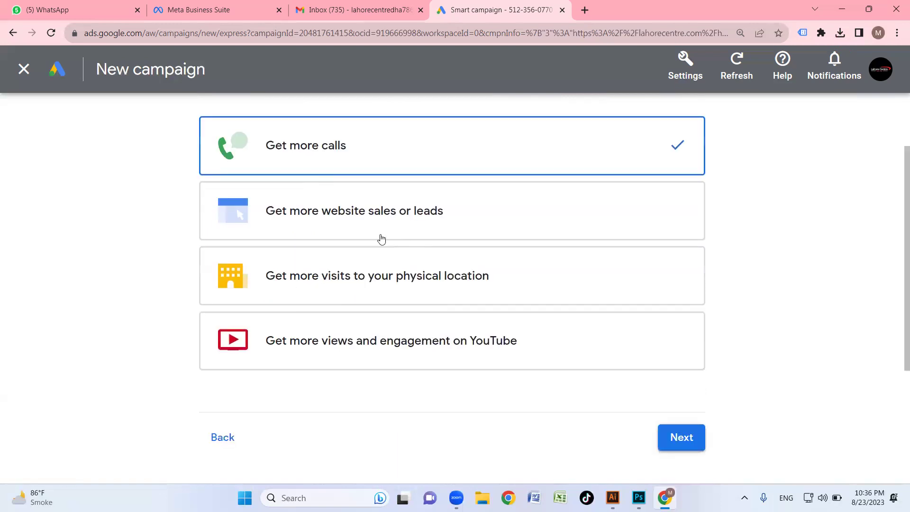
click(365, 228)
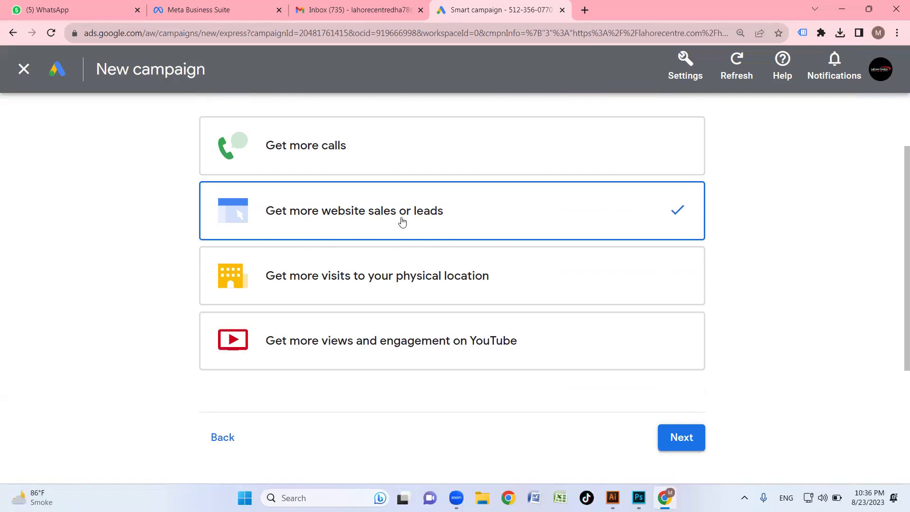
click(337, 280)
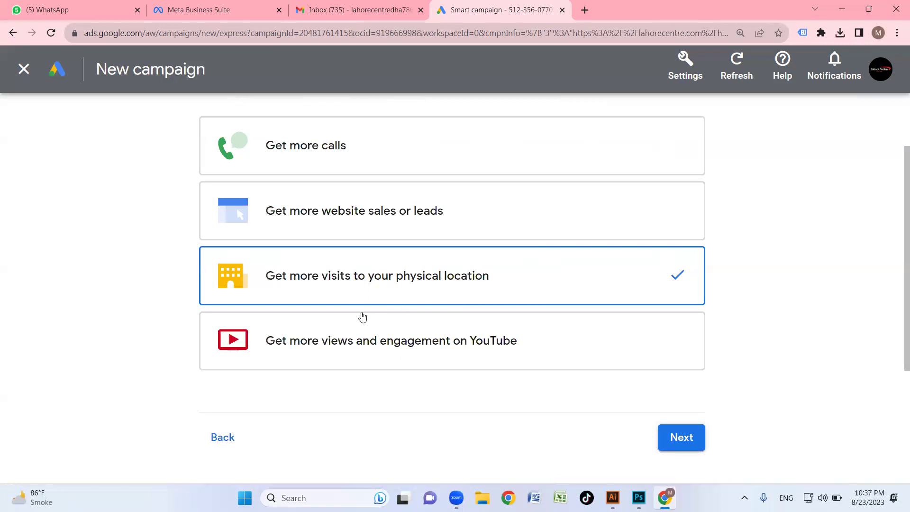
click(303, 353)
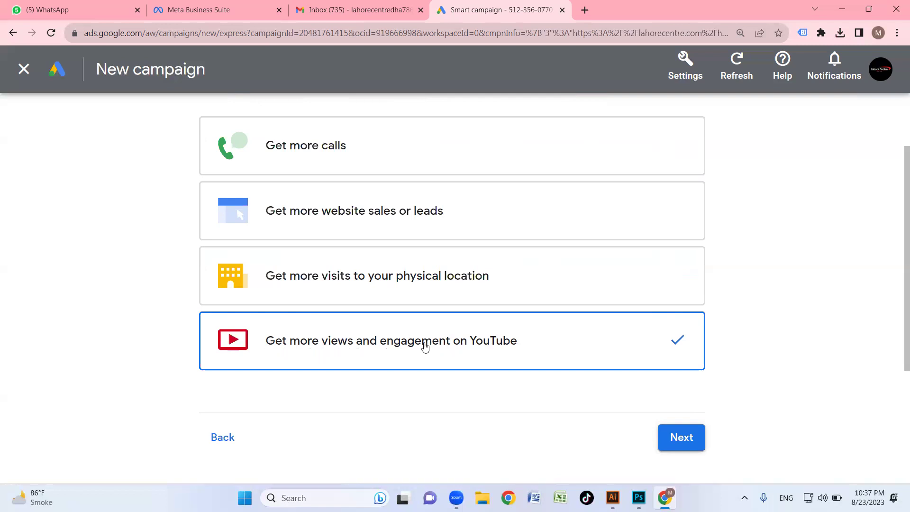
scroll(439, 369, down, 2)
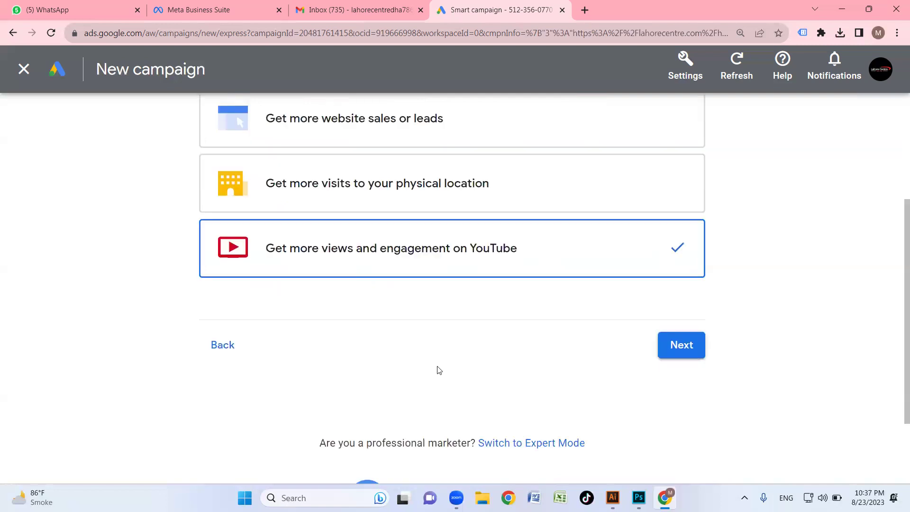
click(671, 348)
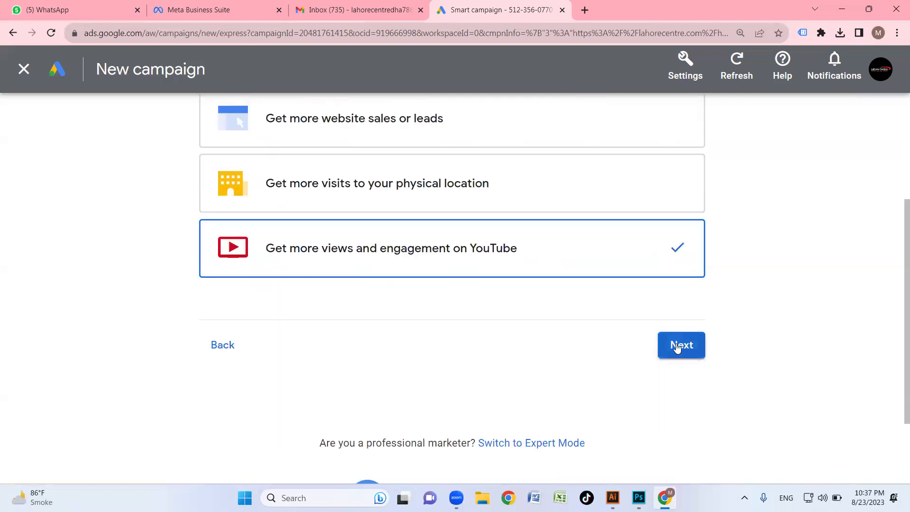
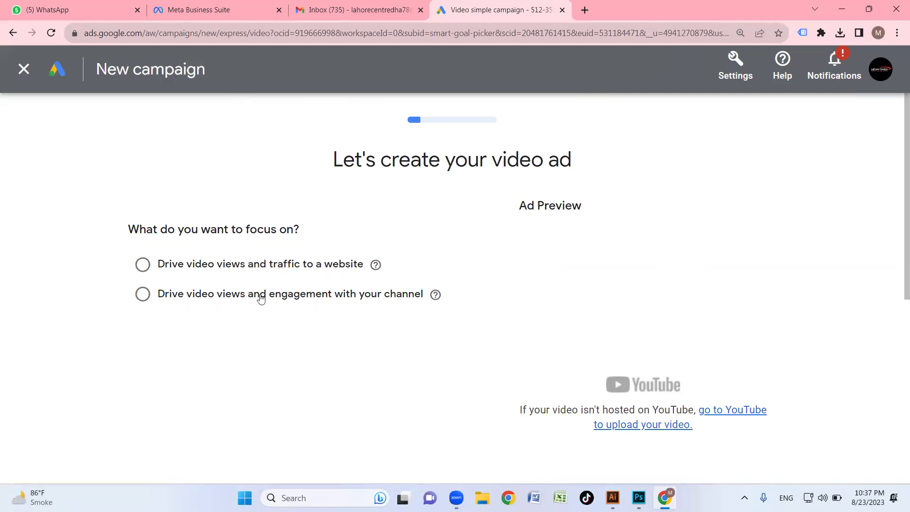
Step: Focus the video ad on driving video views and engagement with the channel, and activate the video search field
click(145, 295)
scroll(290, 316, down, 4)
scroll(292, 317, up, 2)
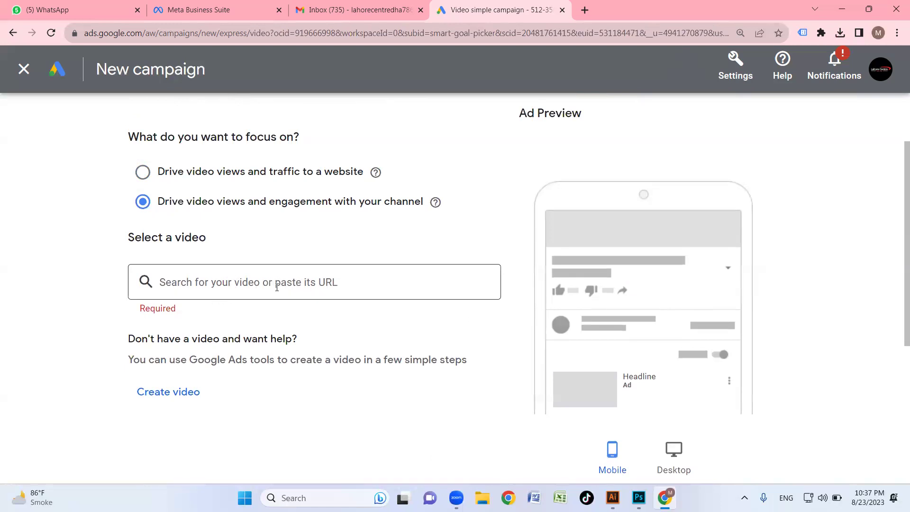
click(228, 282)
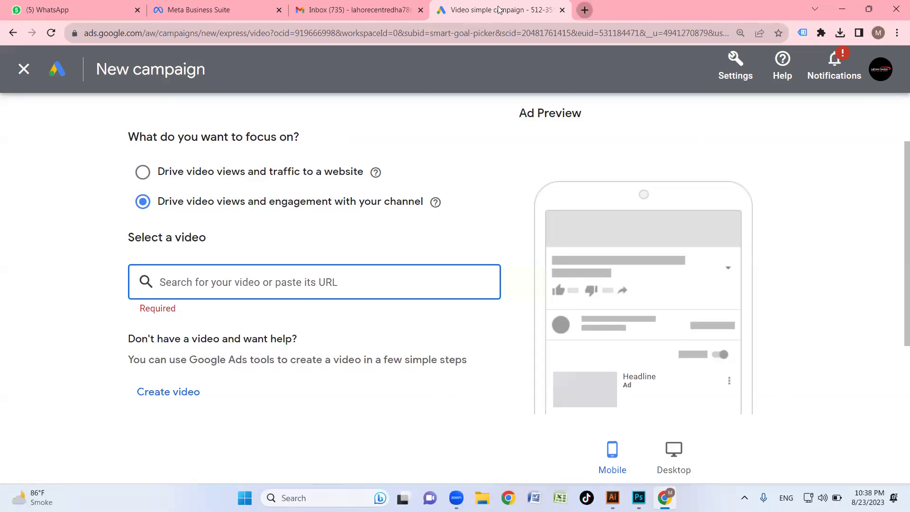
Step: Open YouTube in a new browser tab and go to the Lahore Centre account's own channel
click(585, 10)
text(you)
key(Return)
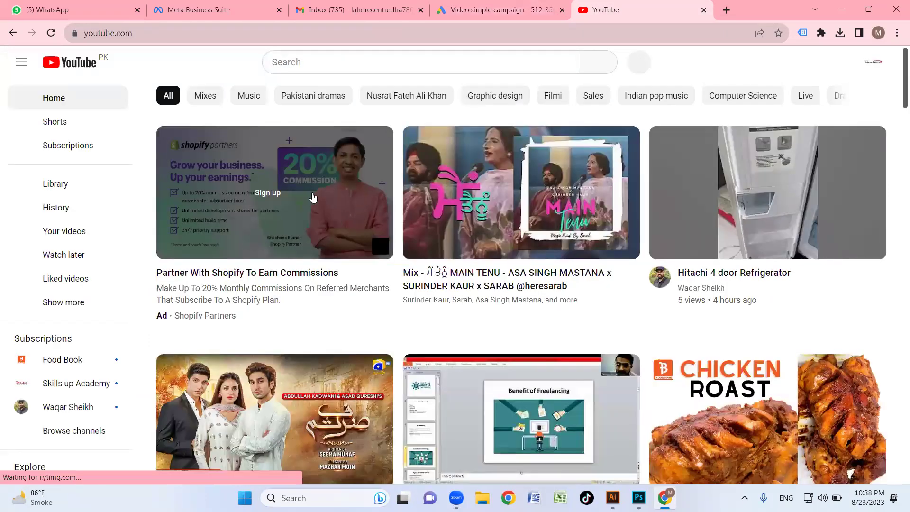
click(874, 62)
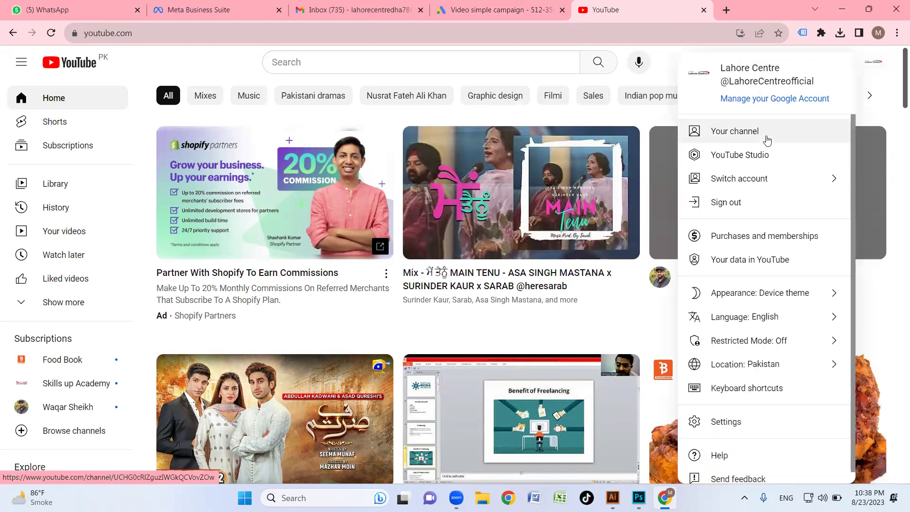
click(766, 137)
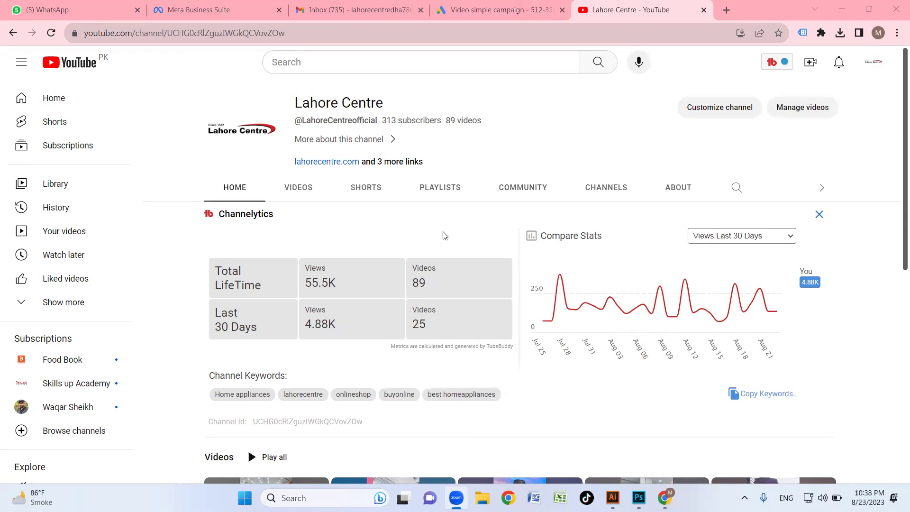
Step: Point out the channel's subscriber and video counts and open its About details
drag(386, 116, 455, 121)
click(385, 116)
drag(381, 121, 506, 134)
click(463, 134)
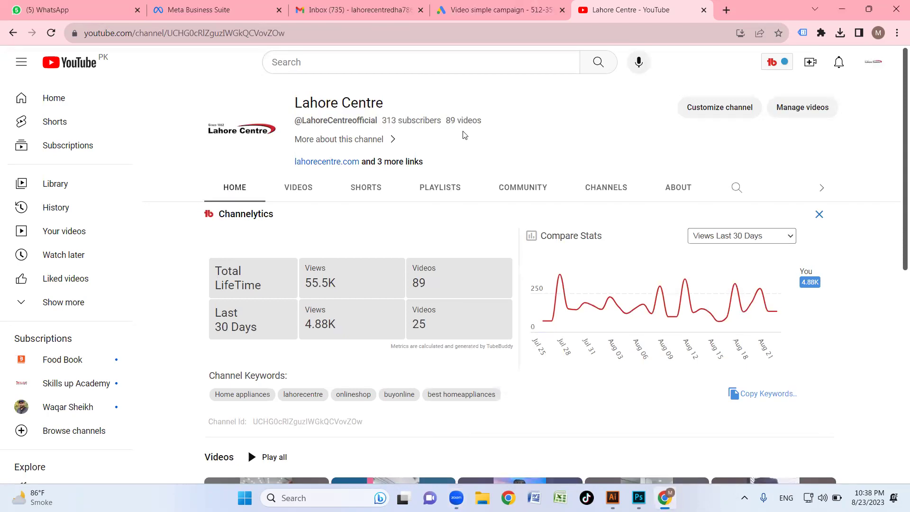
click(518, 140)
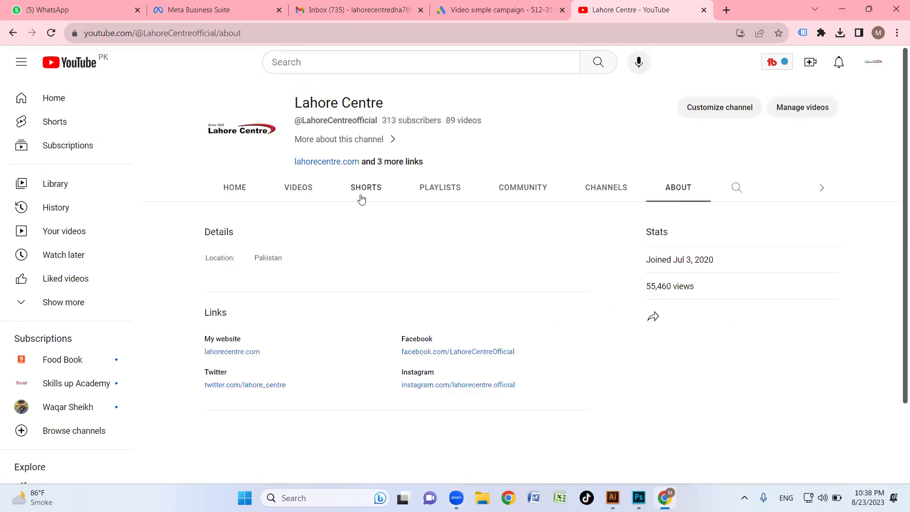
Step: Look through the channel's uploaded videos for one to advertise
click(293, 192)
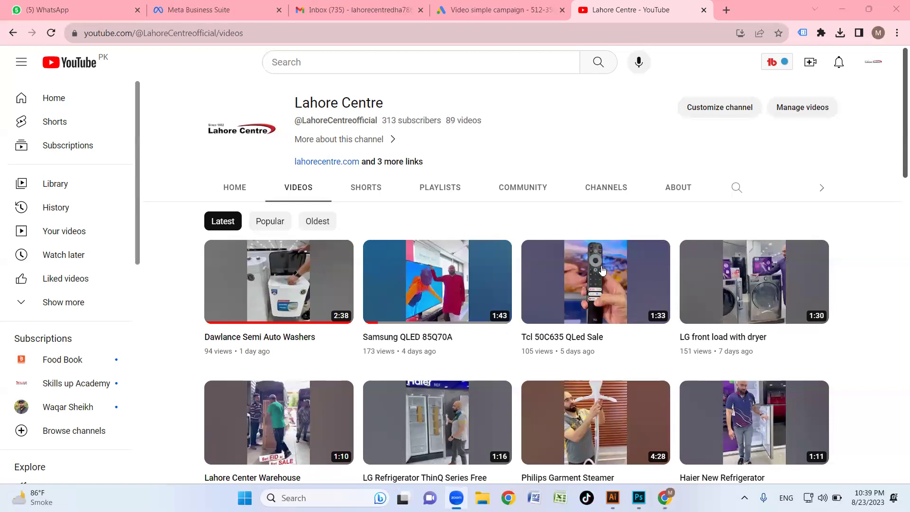
scroll(628, 365, down, 1)
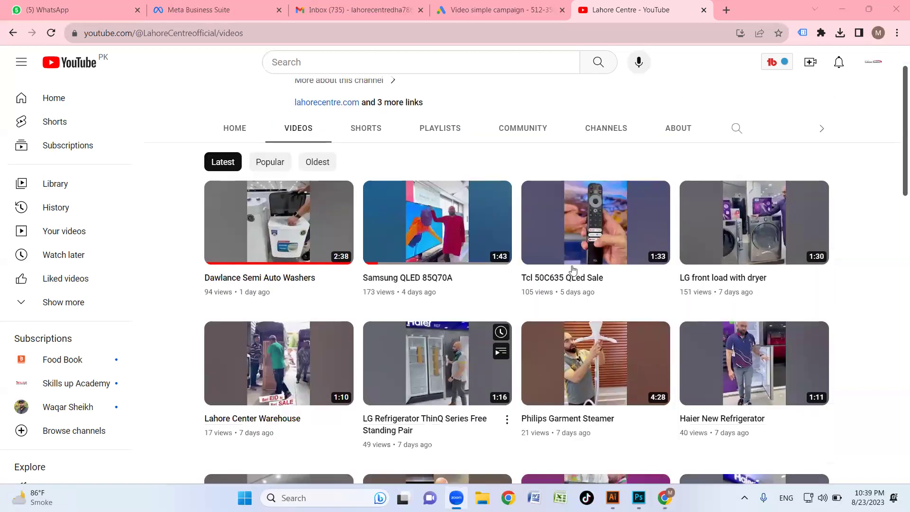
scroll(521, 289, down, 2)
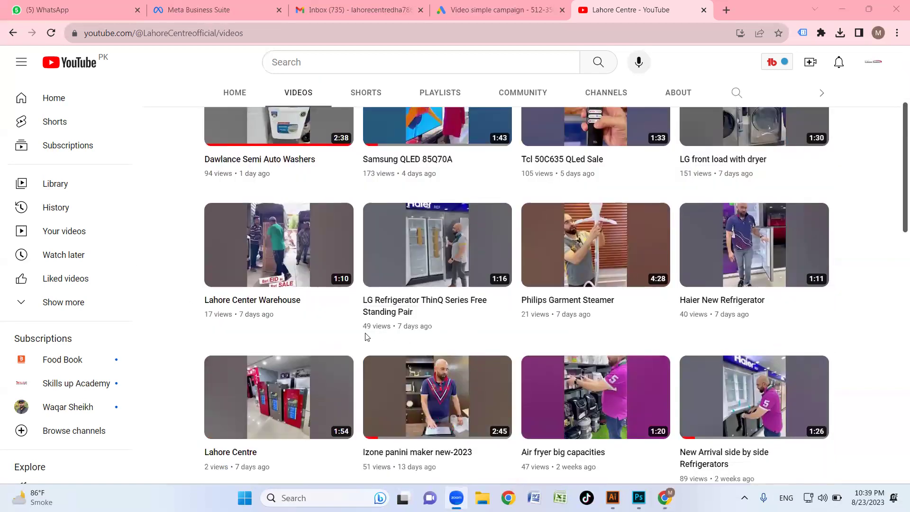
scroll(484, 320, down, 1)
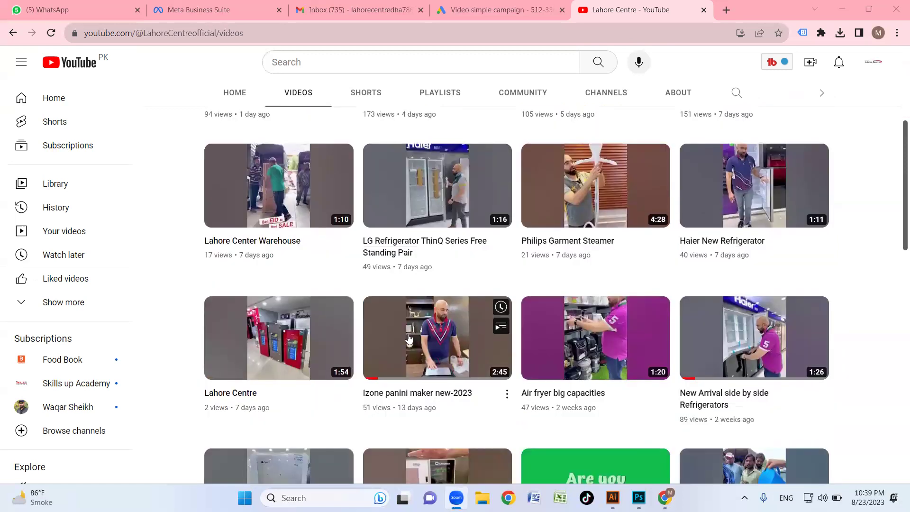
scroll(405, 326, down, 4)
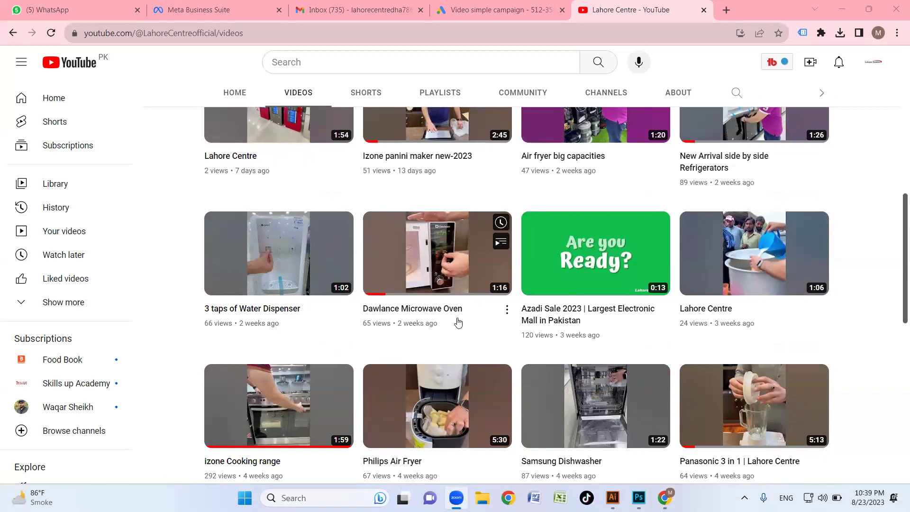
scroll(457, 322, up, 1)
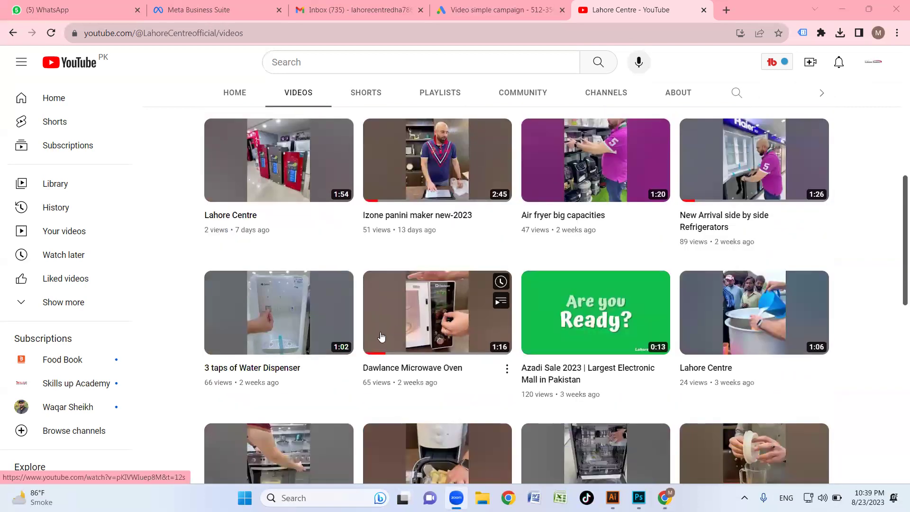
scroll(324, 358, up, 1)
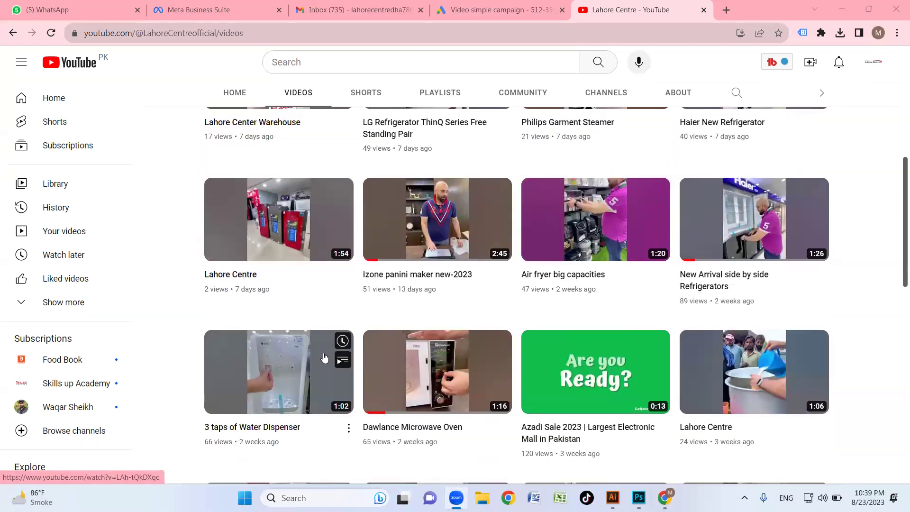
scroll(332, 355, up, 6)
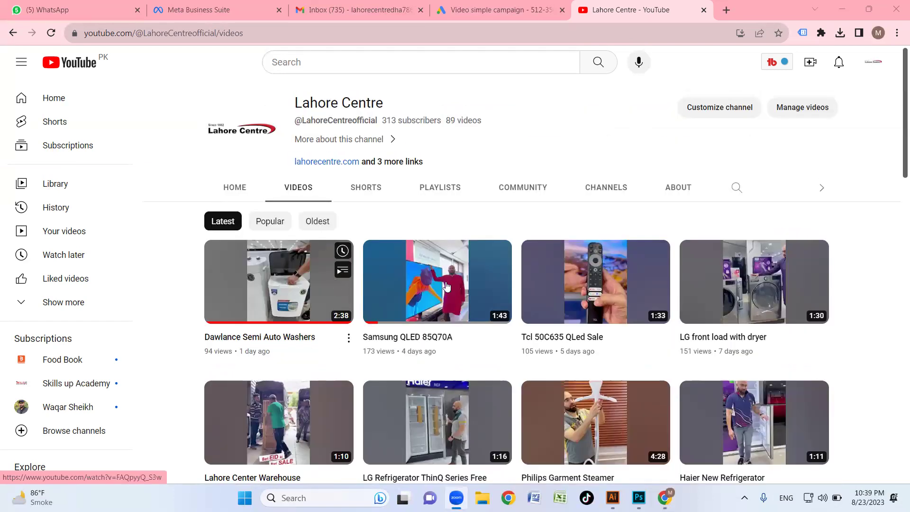
Step: Copy the URL of the Dawlance Semi Auto Washers video and return to the Google Ads campaign setup
click(285, 281)
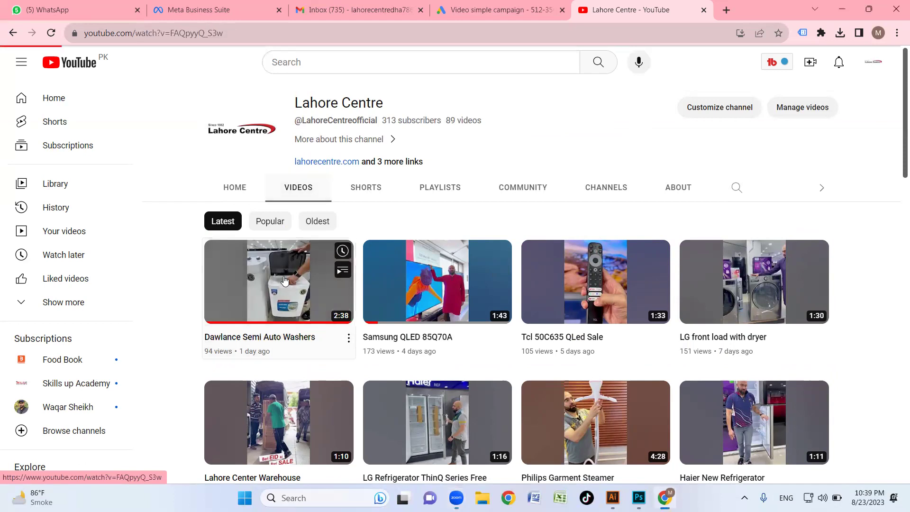
click(245, 31)
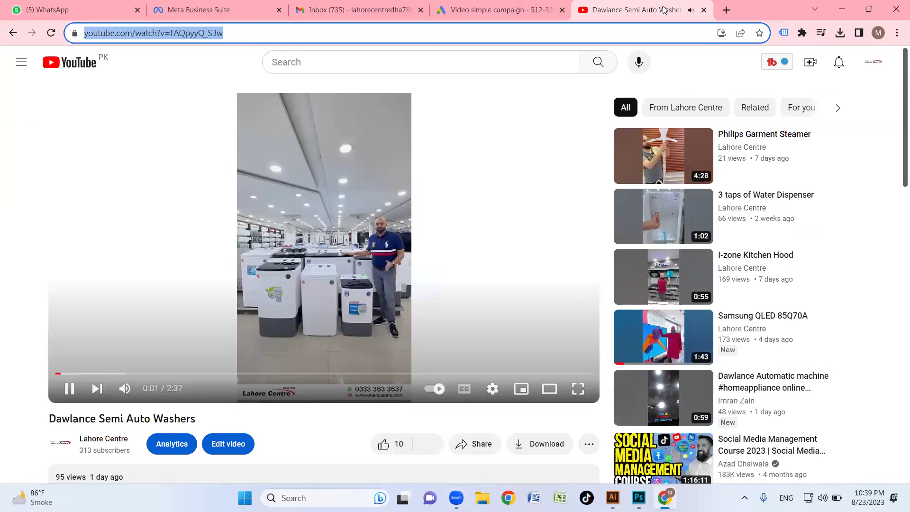
click(704, 10)
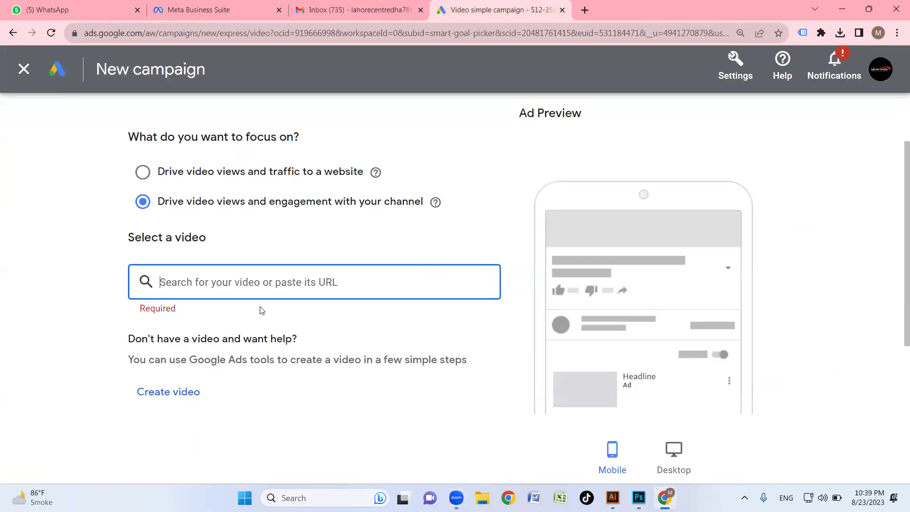
Step: Add the Dawlance Semi Auto Washers video by its URL, try each ad thumbnail and select the first one
text(https://www.youtube.com/watch?v=FkQpyiQ_S3w)
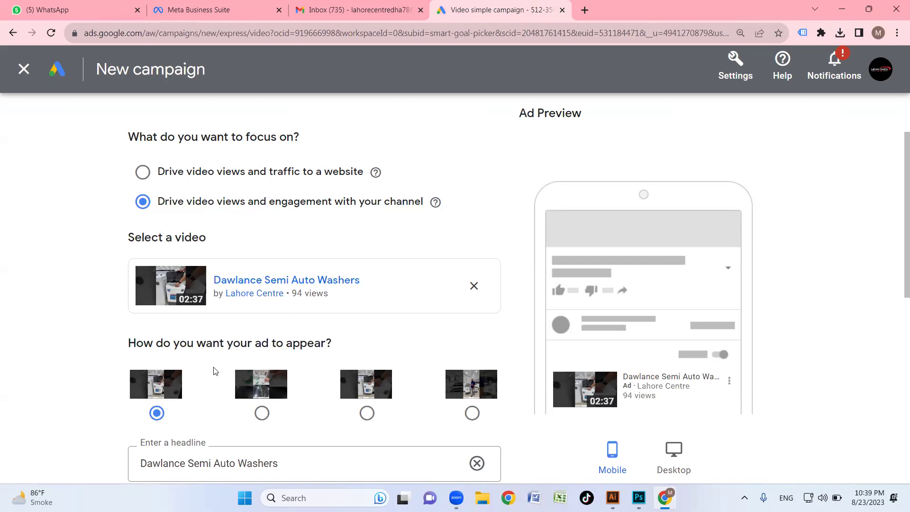
click(272, 389)
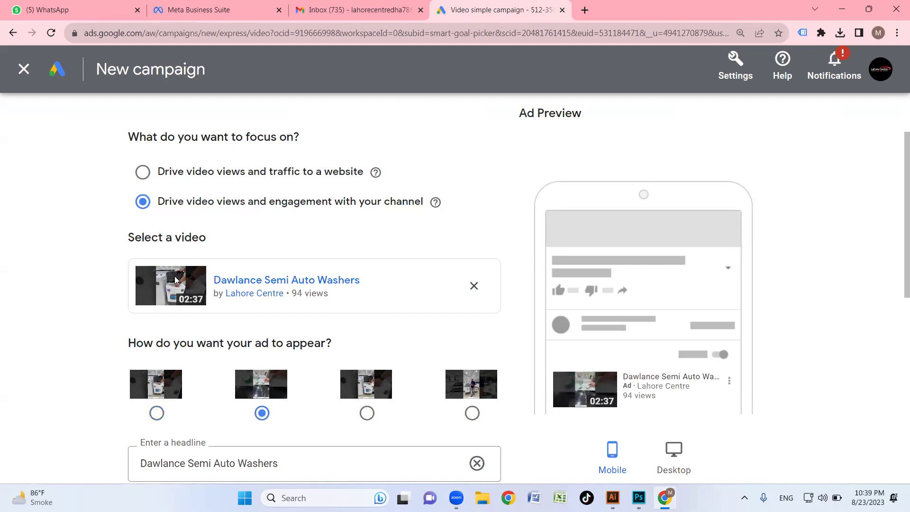
click(367, 413)
click(472, 413)
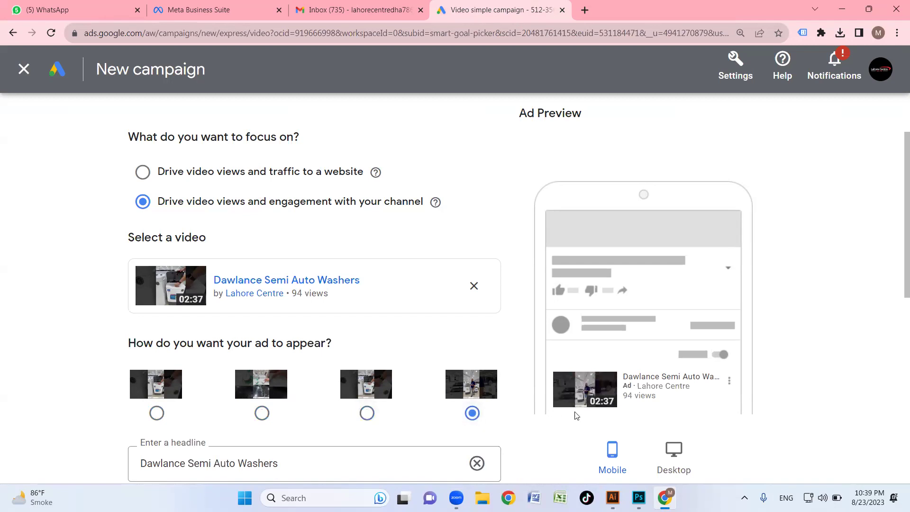
click(161, 386)
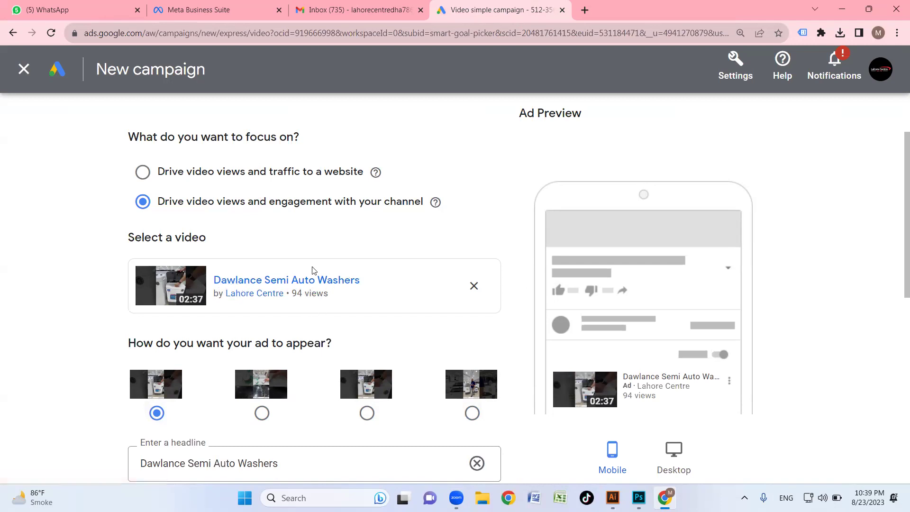
Step: Enter "Best Dawlance Semi Auto Washers" as the ad's description line 1
scroll(312, 270, down, 5)
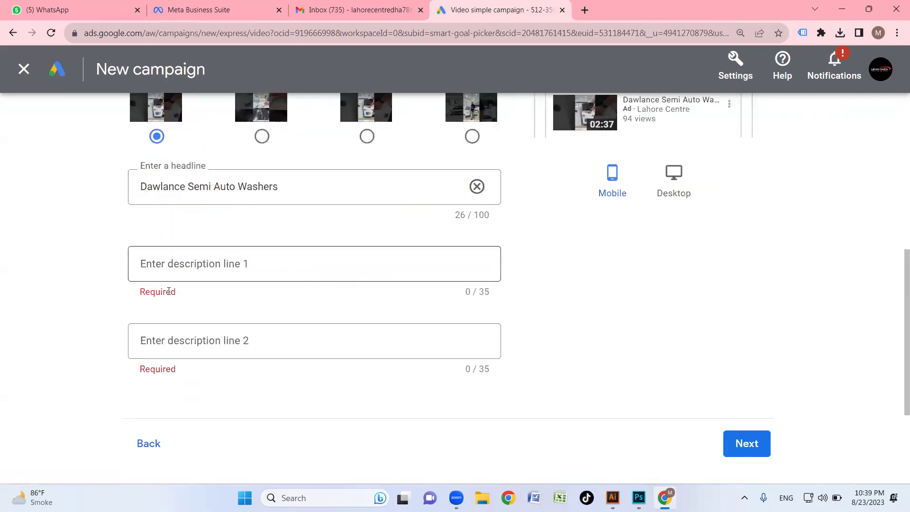
click(257, 278)
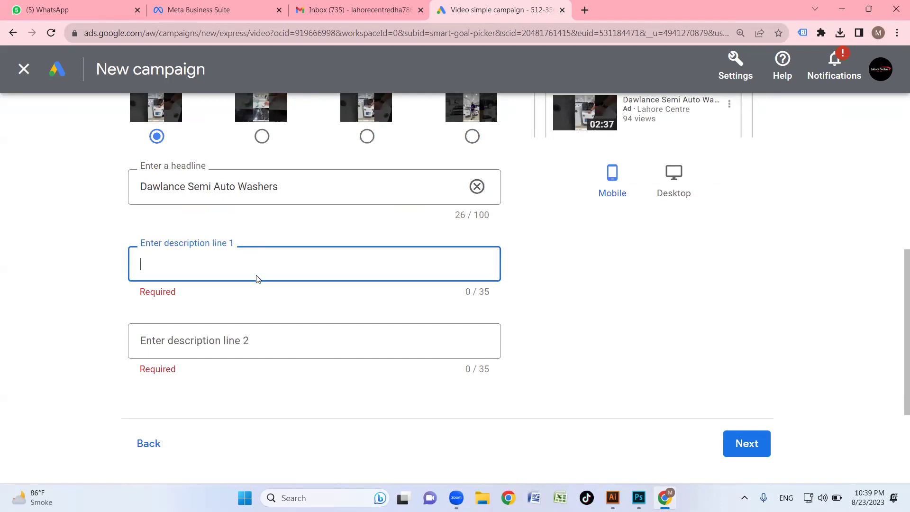
scroll(490, 272, up, 2)
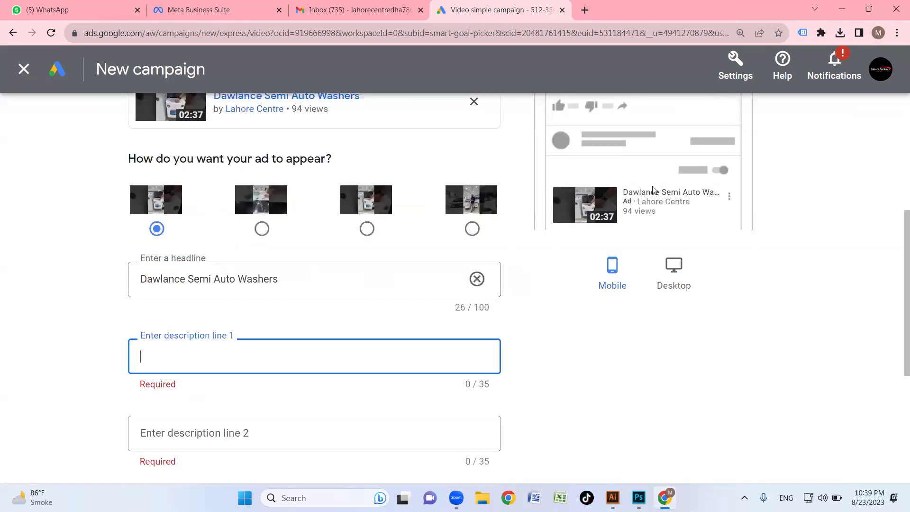
scroll(323, 353, down, 2)
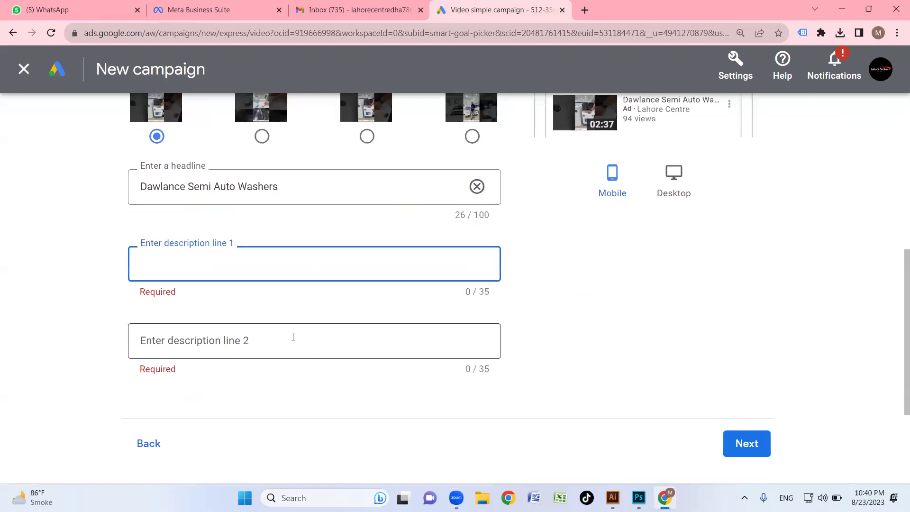
text(Best )
text(Sa)
key(BackSpace)
key(BackSpace)
text(Da)
key(BackSpace)
key(BackSpace)
text(Dawlance )
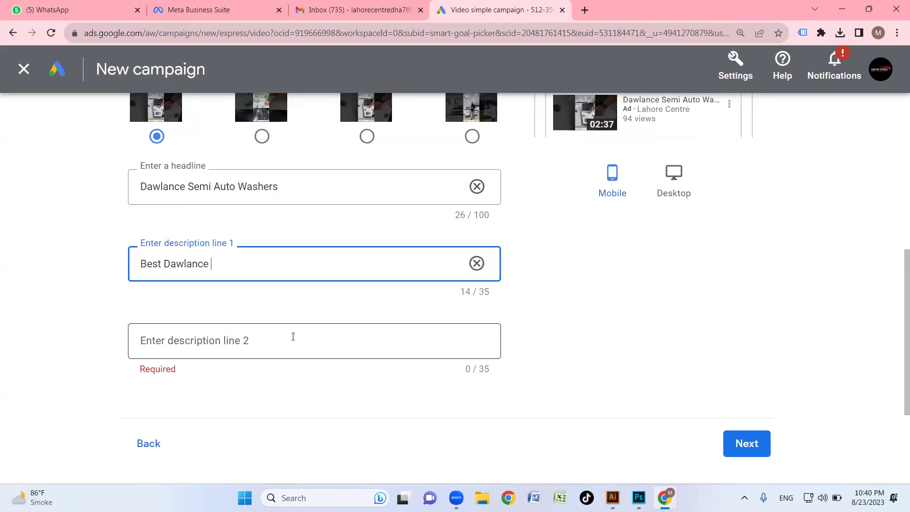
text(Semi Auto Washers b)
key(BackSpace)
key(BackSpace)
key(BackSpace)
key(BackSpace)
key(BackSpace)
text(ers)
Step: Enter description line 2 as "Available on easy installments", keeping it within the 35-character limit
click(293, 336)
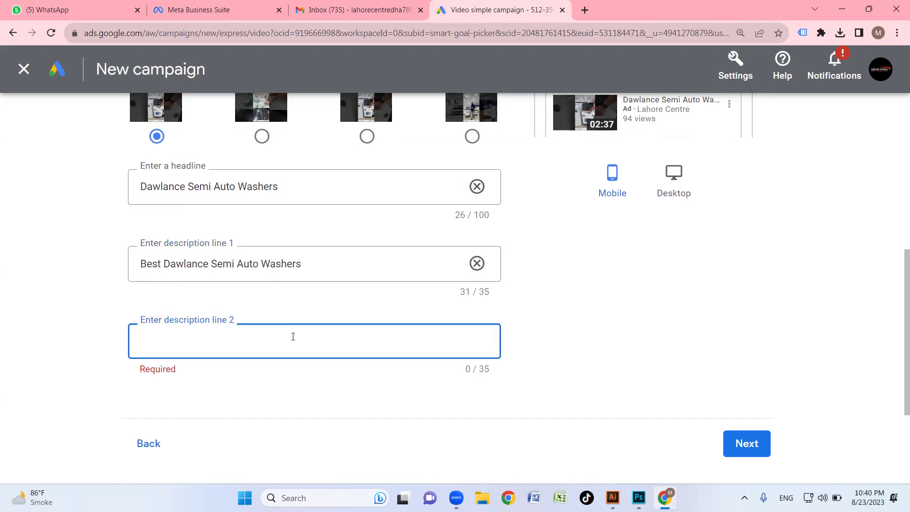
text(Availa)
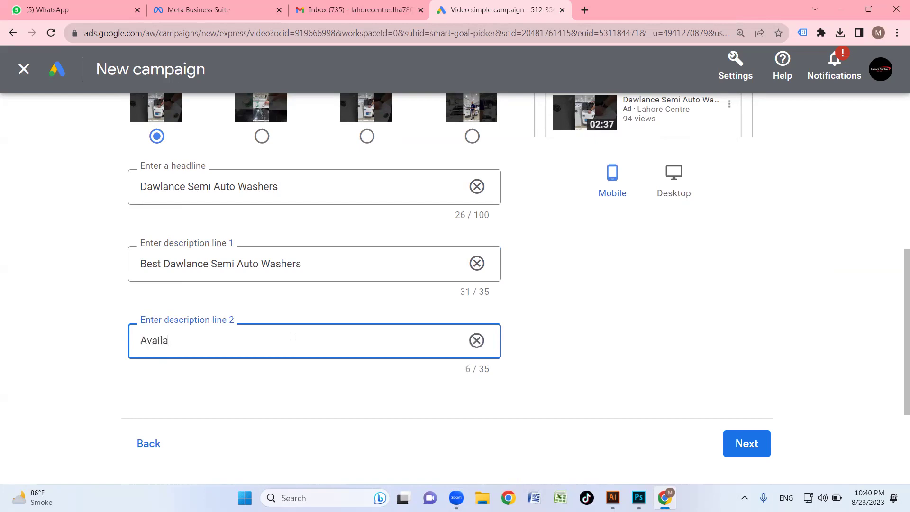
text(ble on Cash )
text(/ or)
key(BackSpace)
key(BackSpace)
key(BackSpace)
text(r in easy installments)
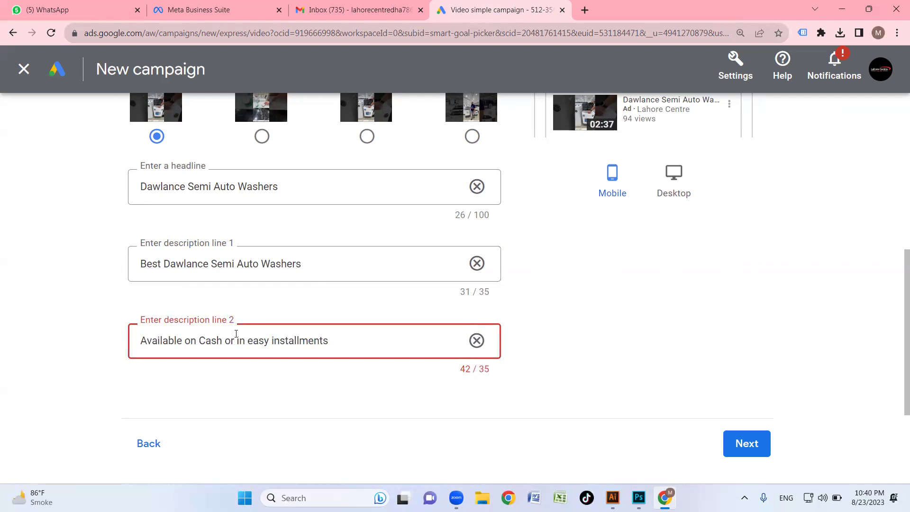
drag(245, 341, 200, 340)
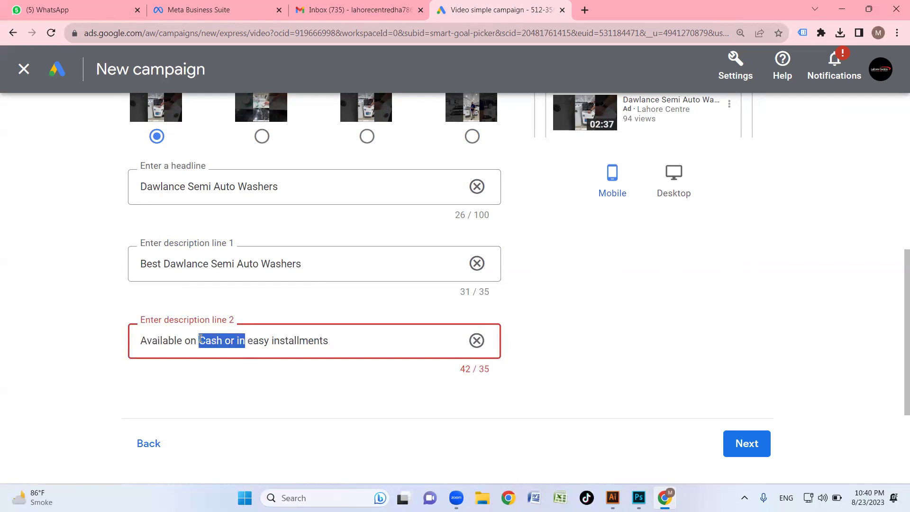
key(BackSpace)
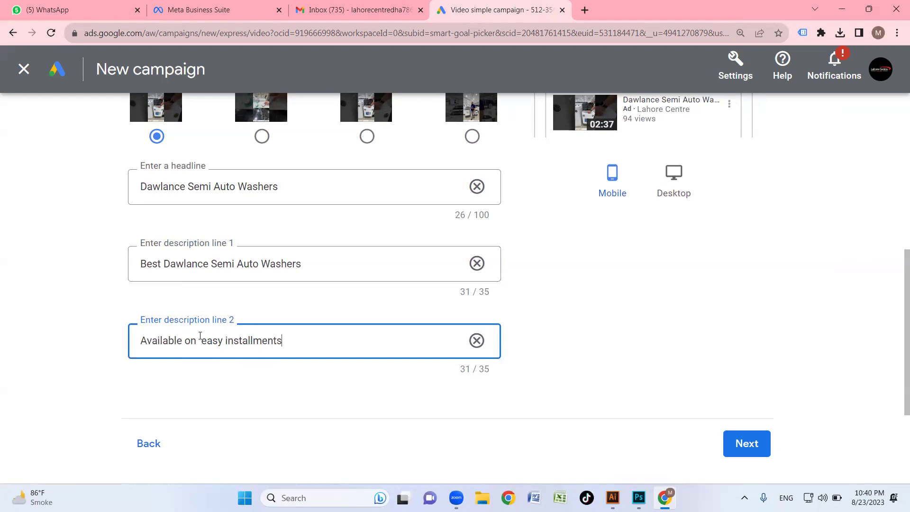
key(BackSpace)
Step: Review the ad's thumbnail, headline, descriptions and preview, and continue to the location and language settings
click(620, 362)
scroll(314, 311, up, 4)
scroll(233, 325, down, 6)
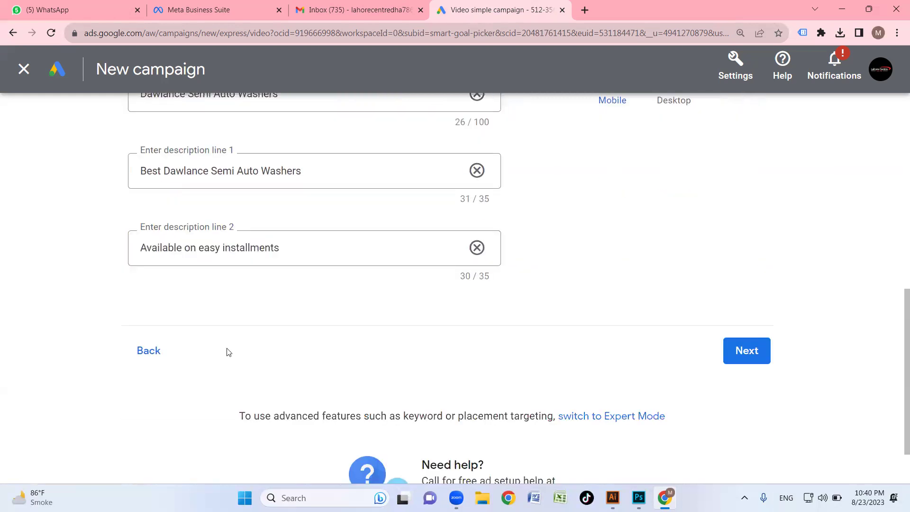
scroll(277, 322, up, 2)
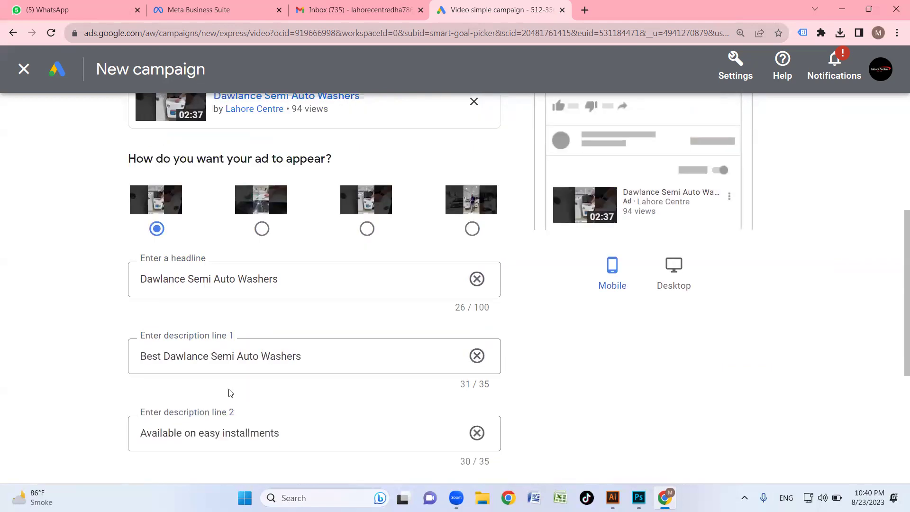
scroll(227, 393, down, 2)
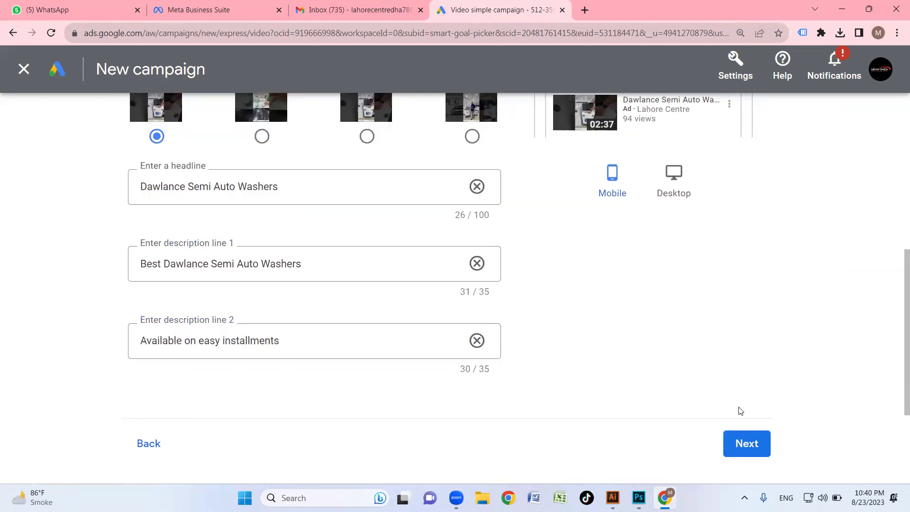
click(765, 444)
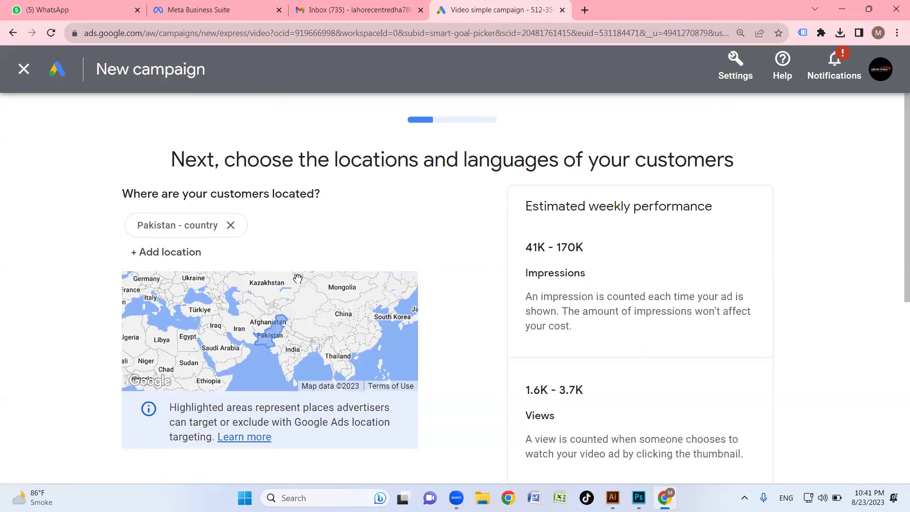
Step: Review the estimated performance, keep Pakistan as the location and English as the language, and continue to the demographics
scroll(297, 279, down, 2)
scroll(583, 337, down, 4)
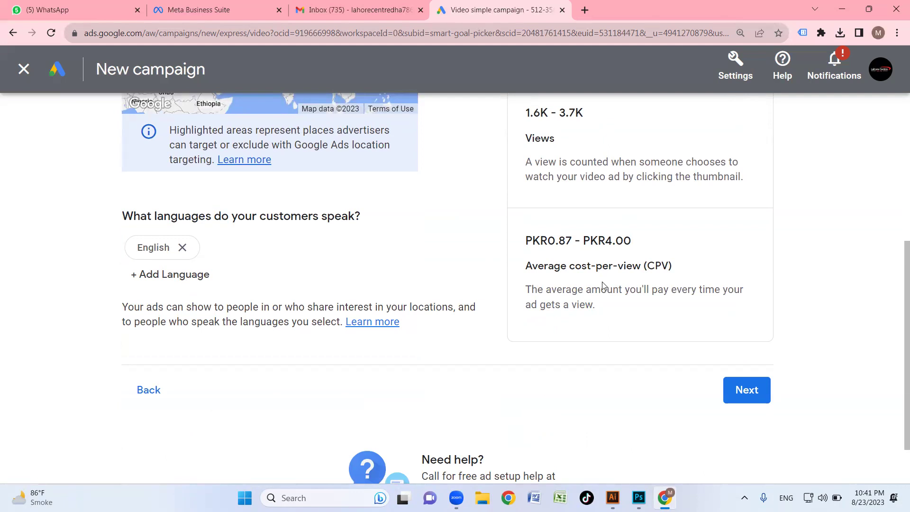
scroll(571, 315, up, 6)
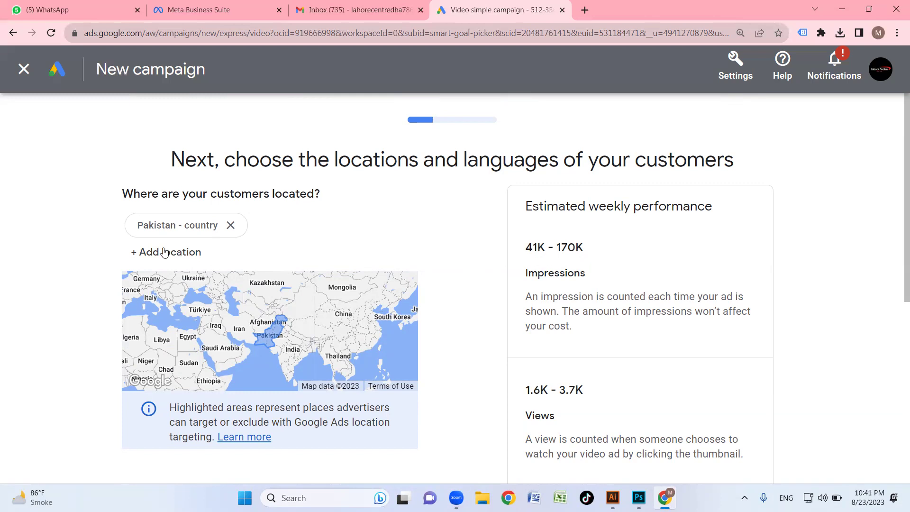
scroll(275, 262, down, 2)
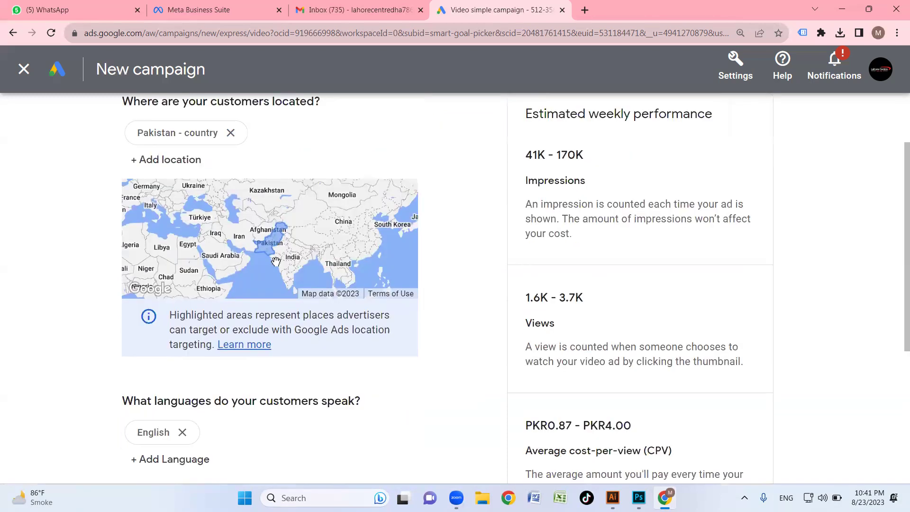
scroll(479, 325, down, 4)
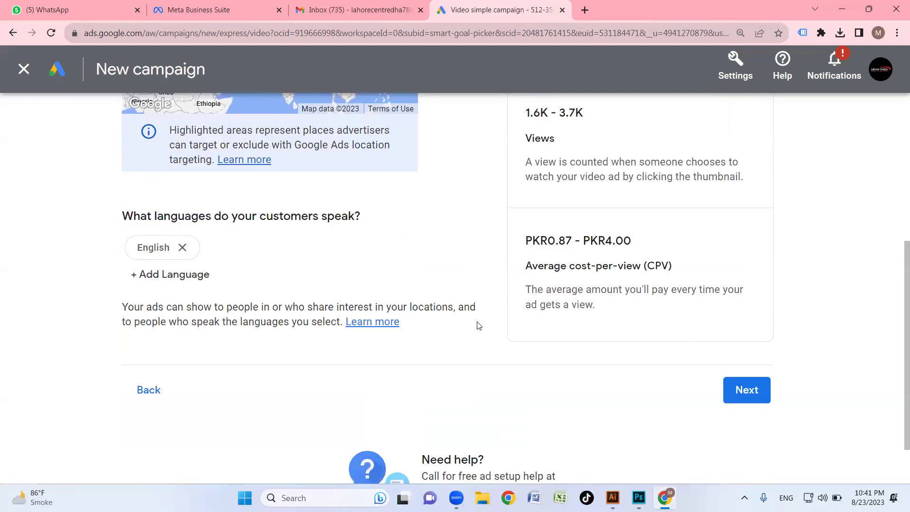
scroll(382, 299, up, 3)
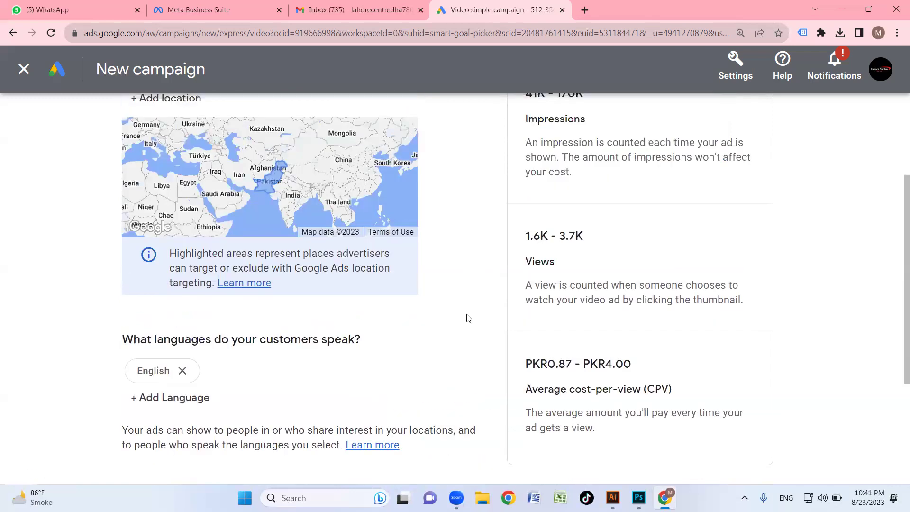
scroll(502, 316, down, 4)
scroll(616, 298, up, 6)
scroll(649, 270, down, 6)
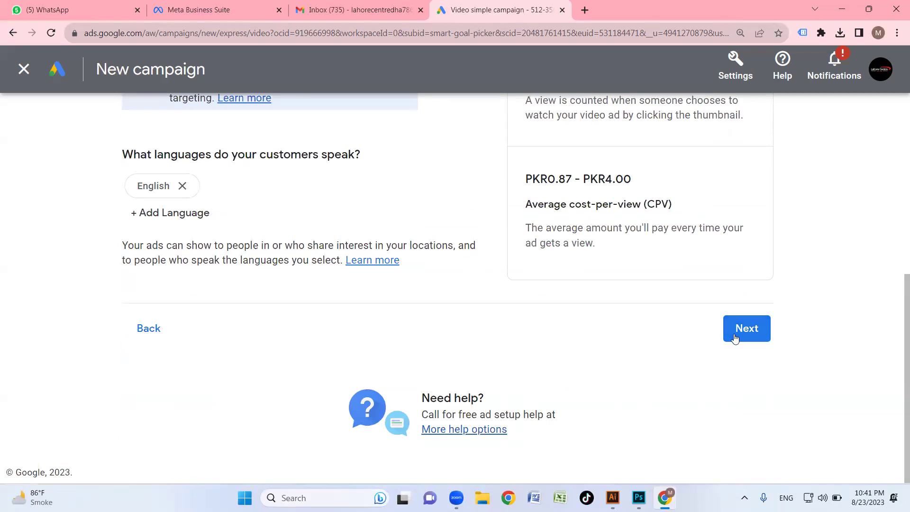
click(746, 332)
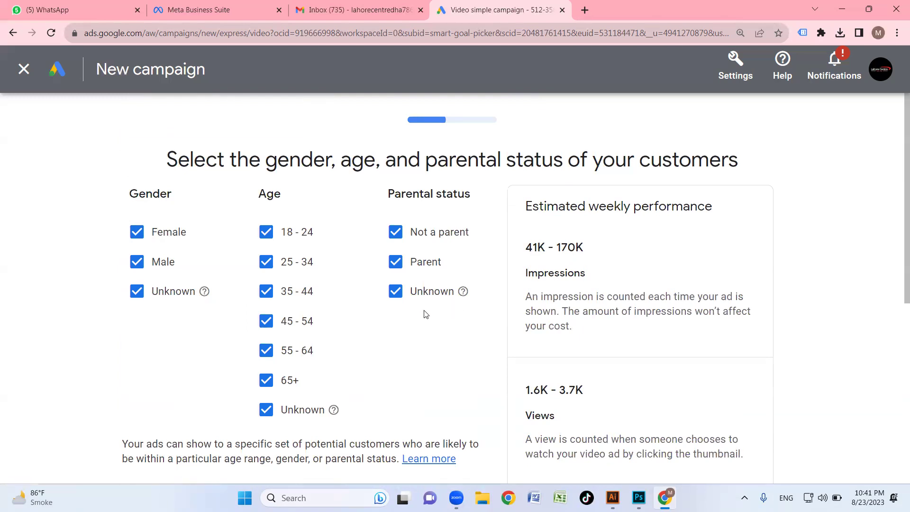
Step: Keep all gender, age and parental status groups selected and continue to the interest targeting
scroll(379, 327, down, 2)
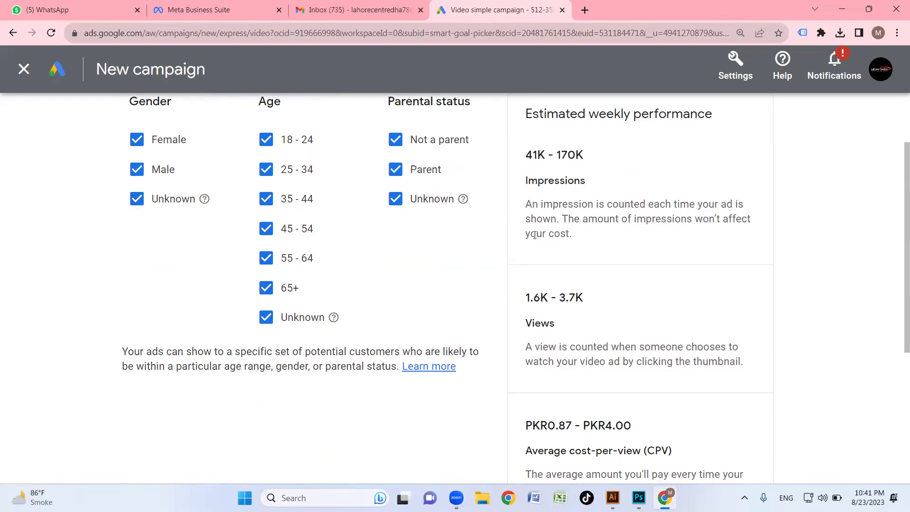
scroll(559, 265, down, 5)
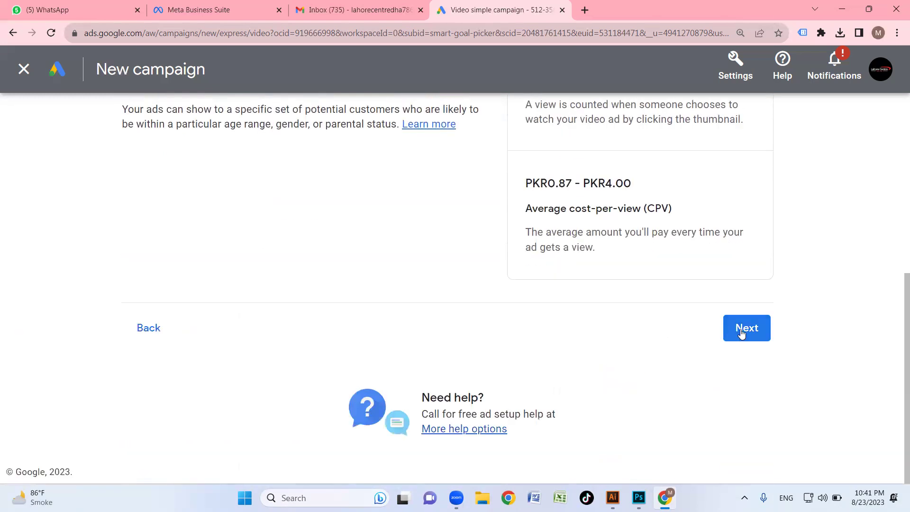
click(734, 329)
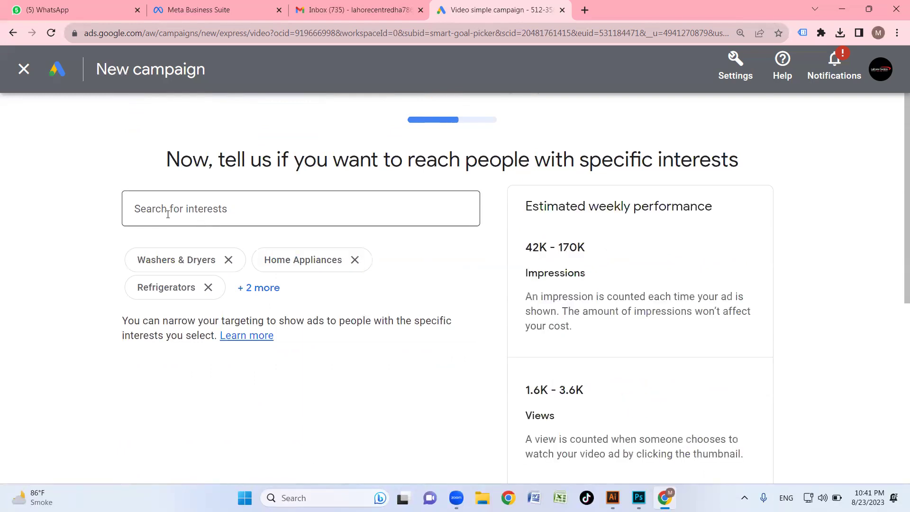
Step: Expand the suggested interests, check them in the interest search list, and continue to the budget with all of them kept
click(263, 297)
click(196, 209)
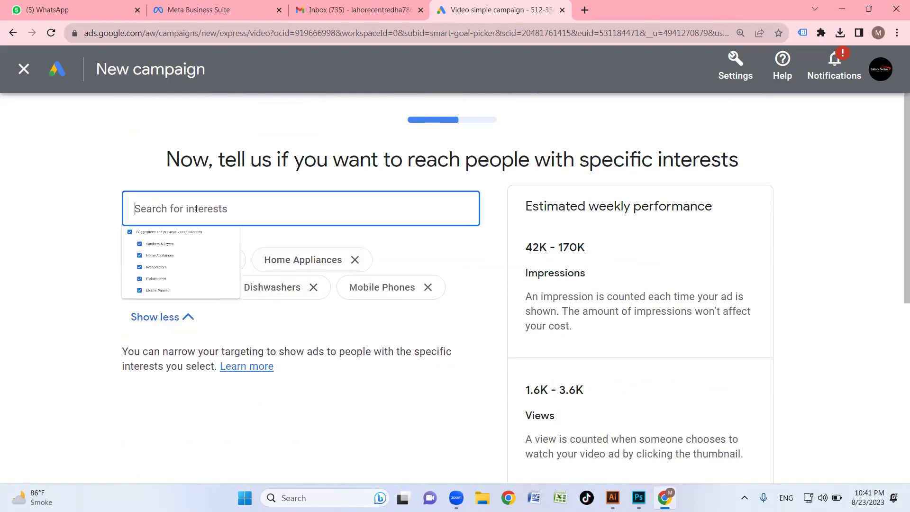
click(85, 282)
scroll(433, 296, down, 6)
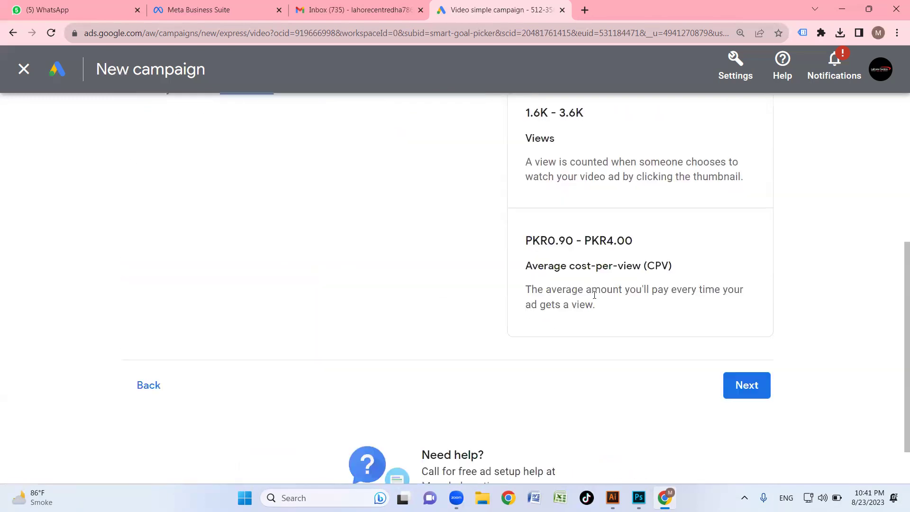
click(744, 387)
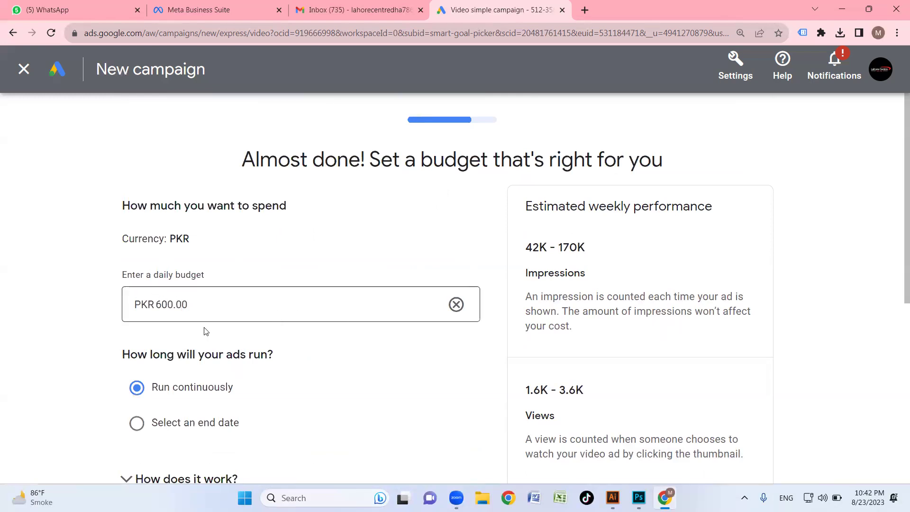
Step: Set the ads to run until an end date of Sep 1, 2023 instead of continuously
scroll(154, 296, down, 2)
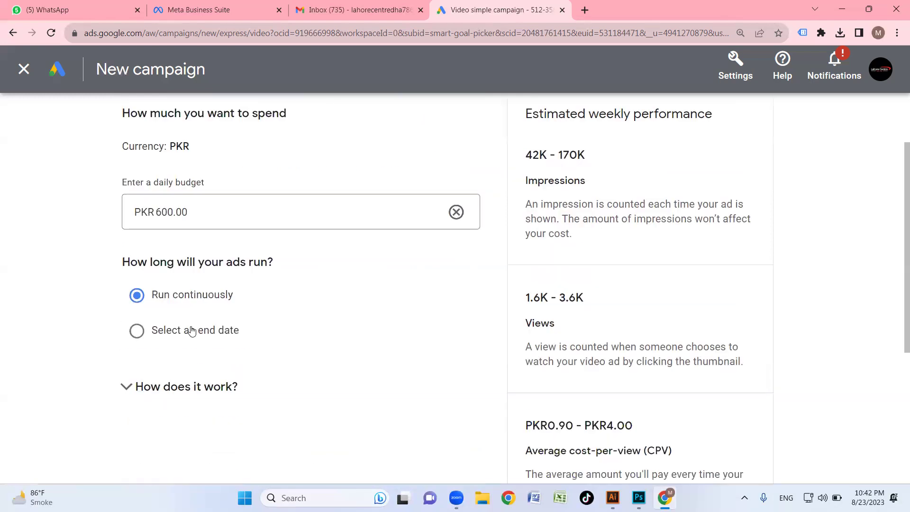
click(137, 332)
scroll(248, 332, down, 4)
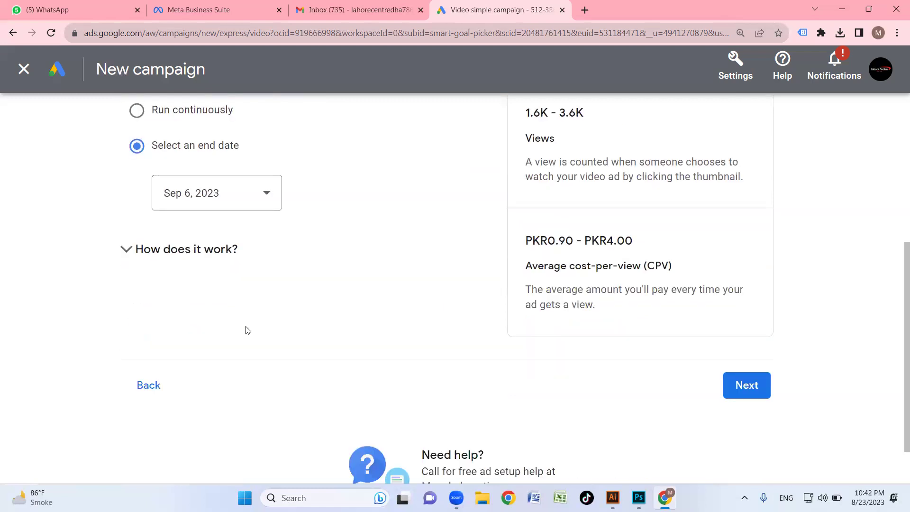
click(256, 197)
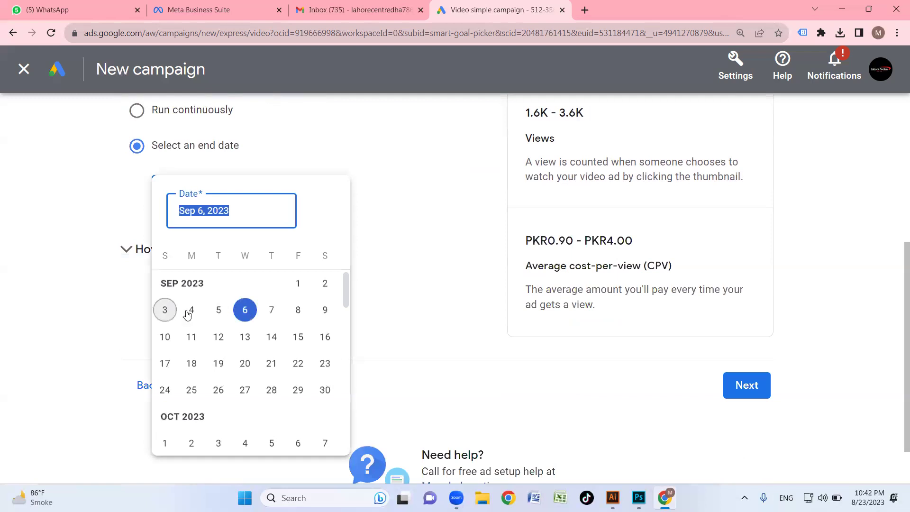
click(298, 283)
scroll(303, 244, up, 2)
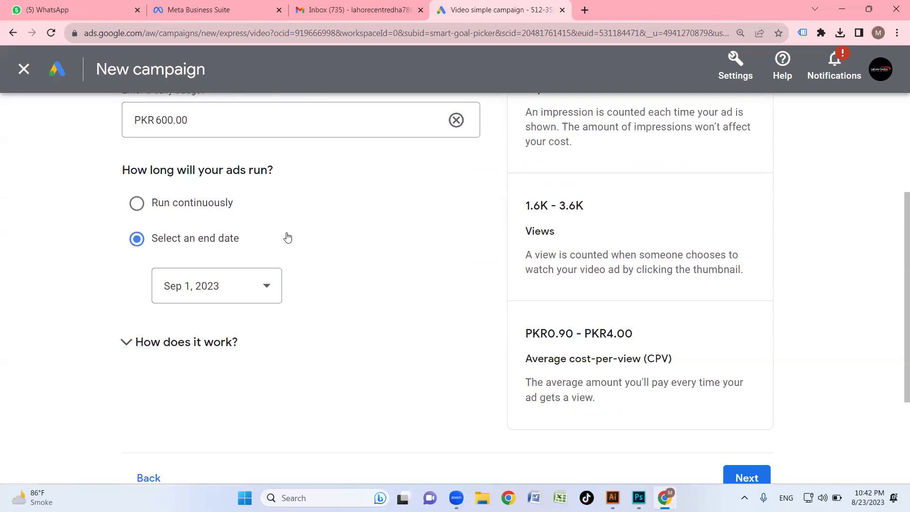
Step: Read the explanation of how the daily budget is charged and collapse it again
click(221, 337)
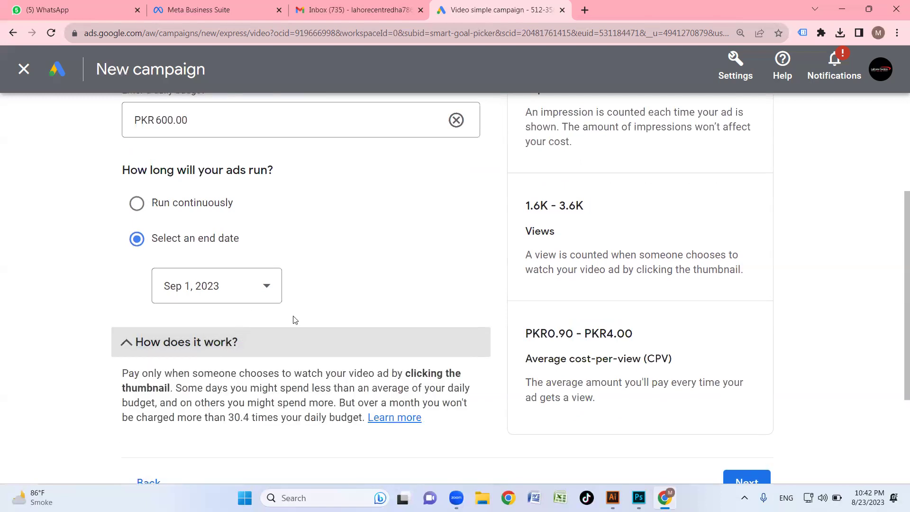
click(188, 351)
scroll(172, 308, up, 2)
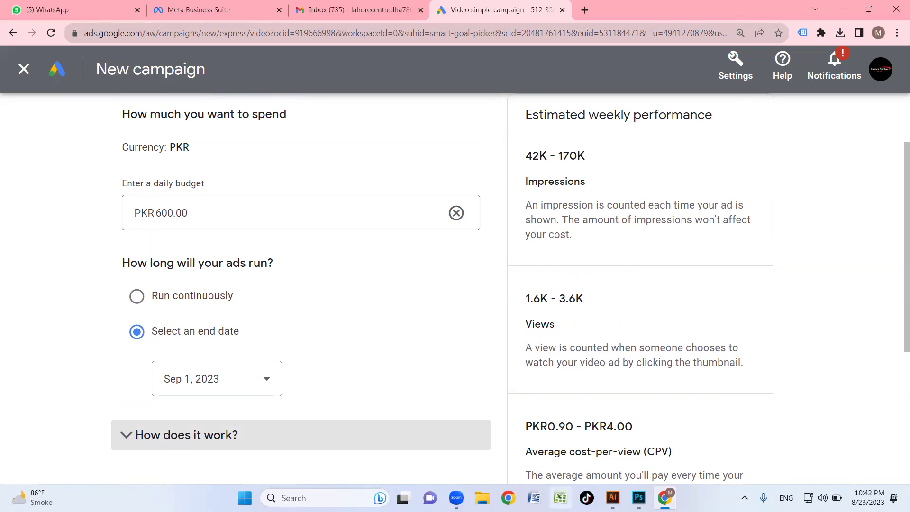
Step: Switch to Excel and list the campaign's days 24 to 31 down column A, one per cell from A1
click(559, 497)
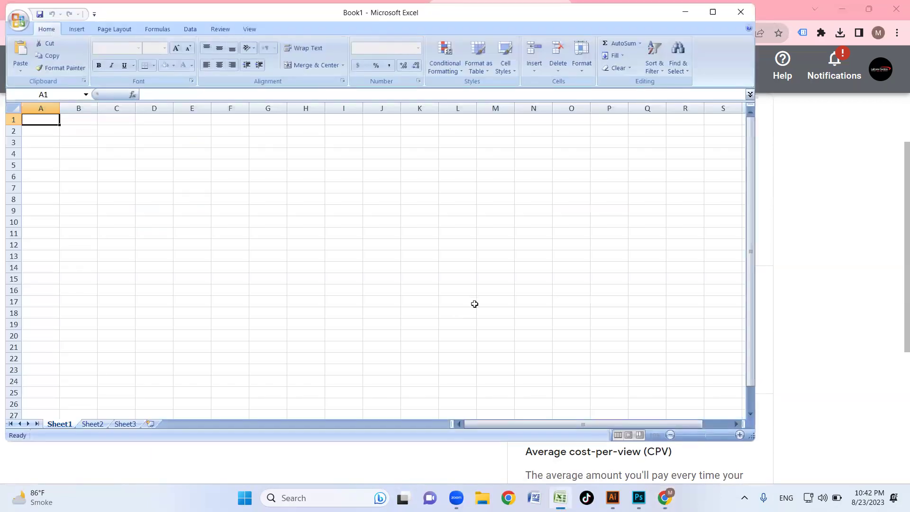
scroll(277, 234, up, 9)
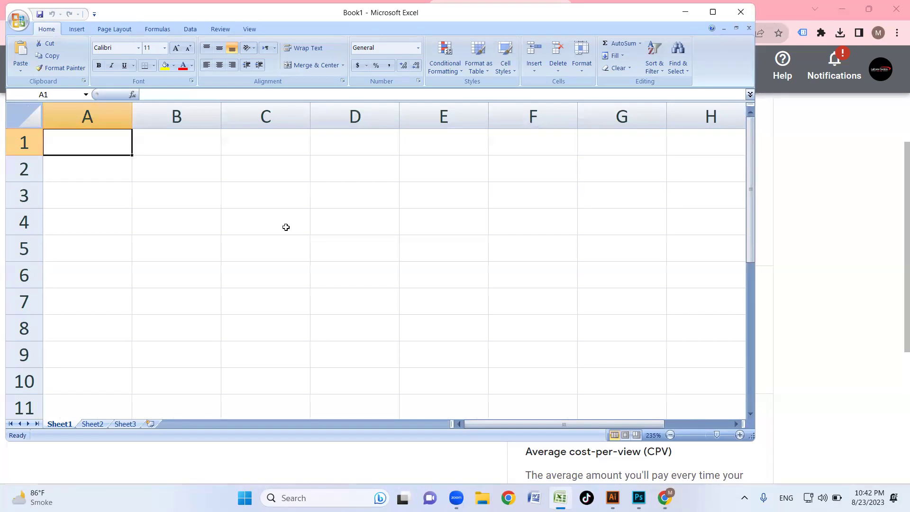
text(24)
key(Return)
text(25)
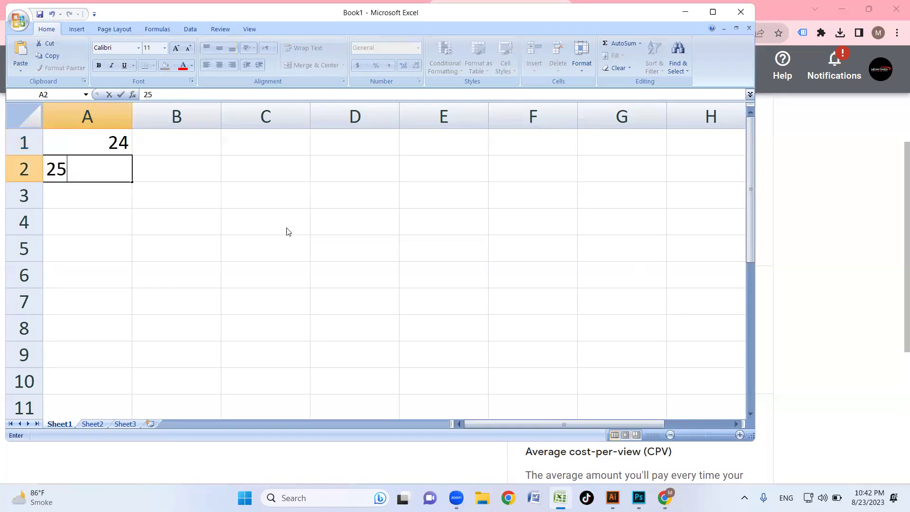
key(Return)
text(26)
key(Return)
text(27)
key(Return)
text(28)
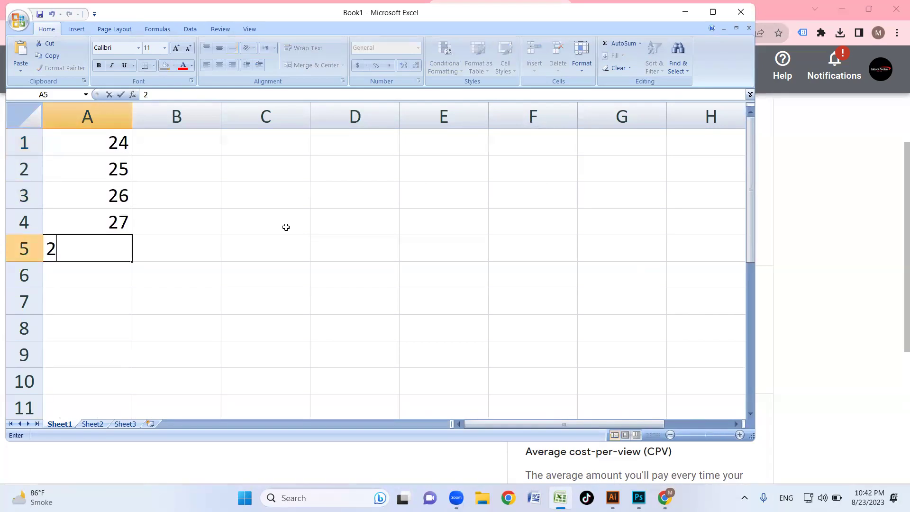
key(Return)
text(29)
key(Return)
text(30)
key(Return)
text(31)
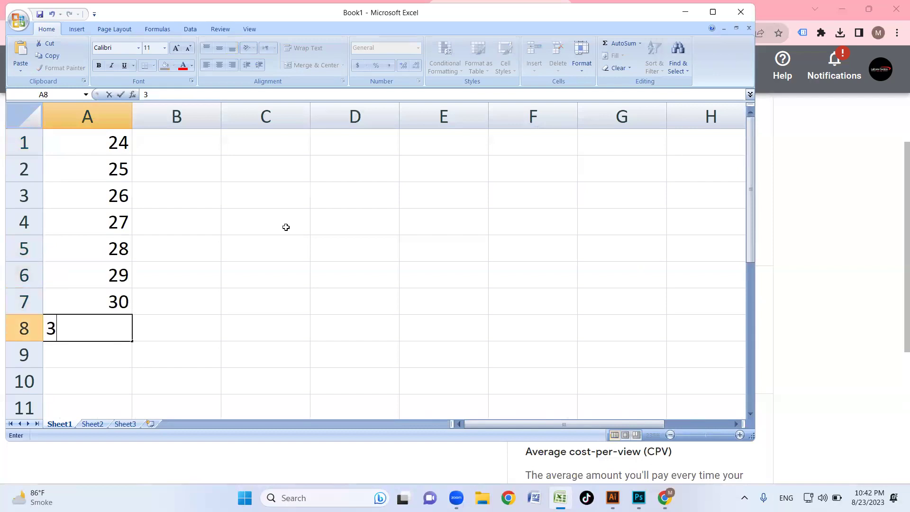
key(Return)
Step: Select the listed days in A1:A8 to count them, and close the workbook without saving
drag(108, 137, 114, 322)
click(213, 293)
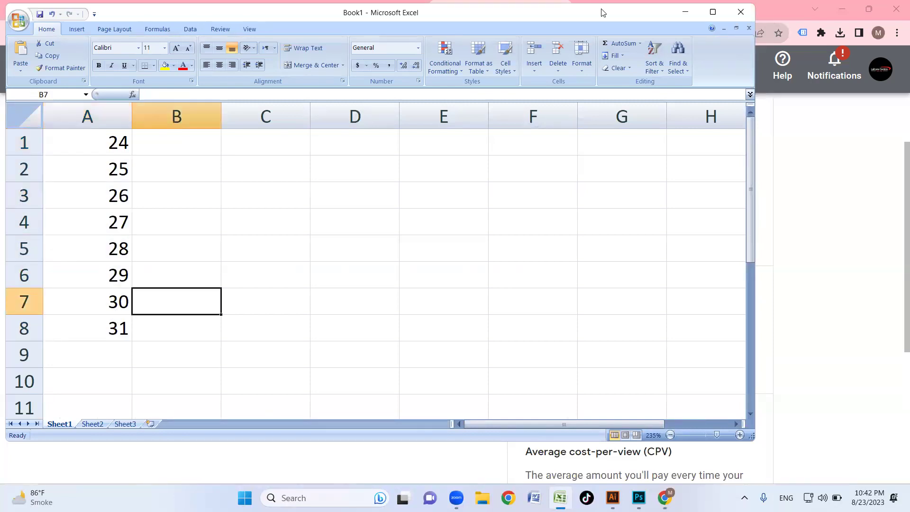
click(736, 16)
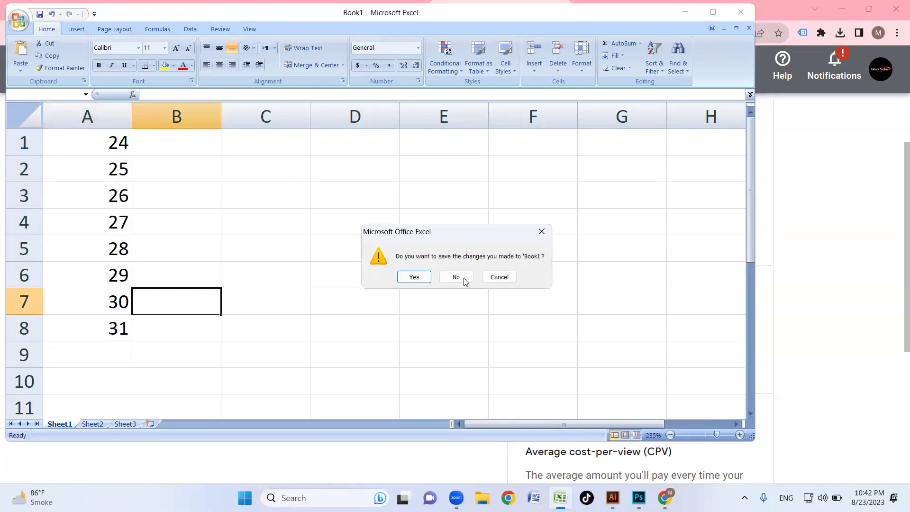
click(456, 277)
Step: Keep the daily budget of PKR 600.00 and the chosen end date, and continue to the campaign review
click(200, 212)
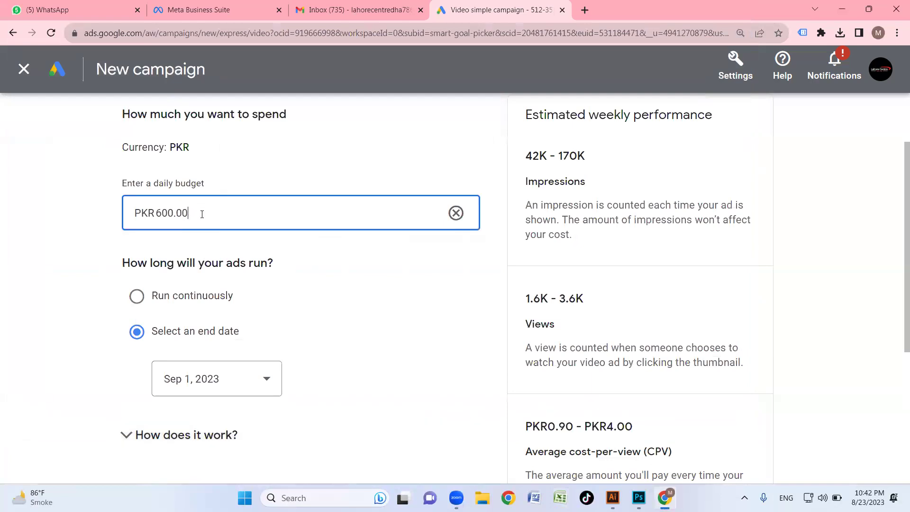
scroll(405, 277, down, 4)
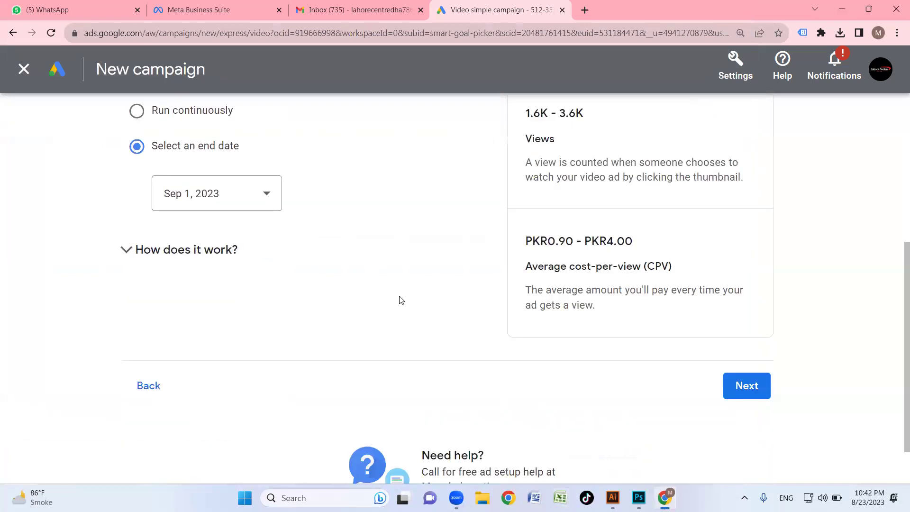
click(751, 385)
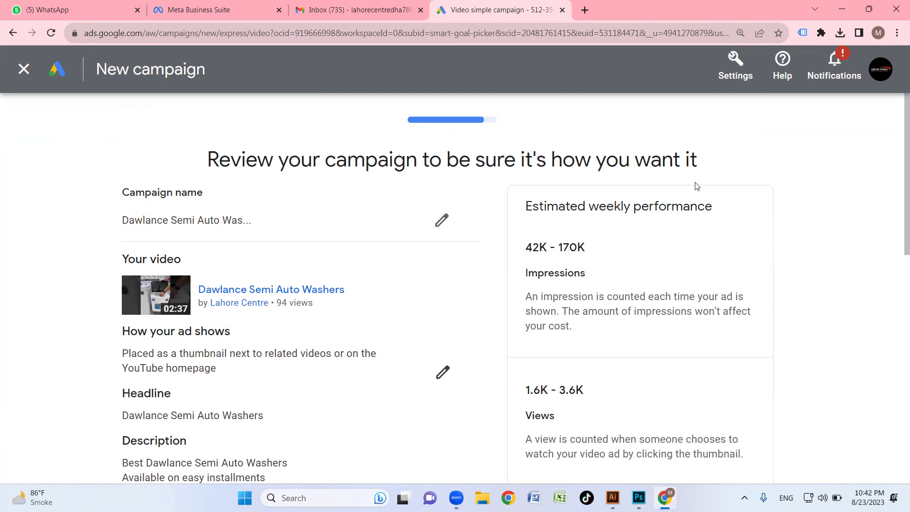
Step: Check the summary of the video, ad text, targeting and budget, and start the campaign
scroll(696, 185, down, 2)
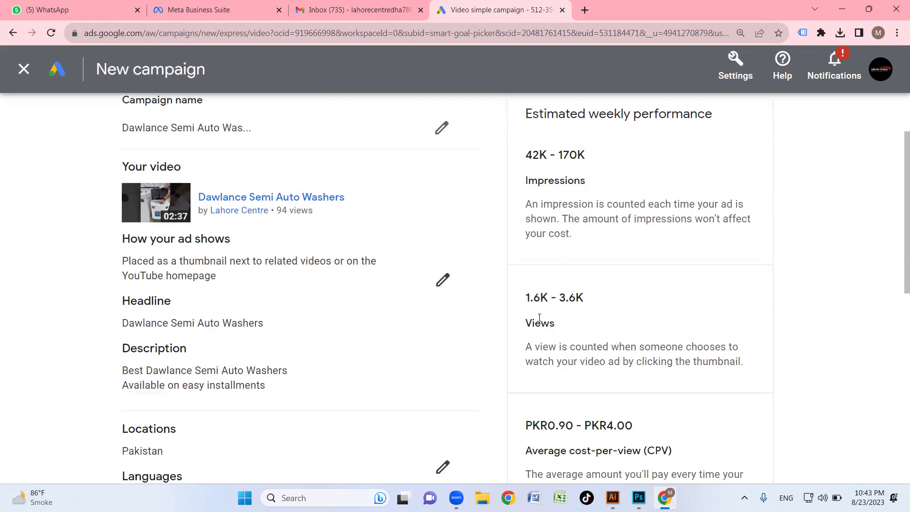
scroll(586, 306, down, 4)
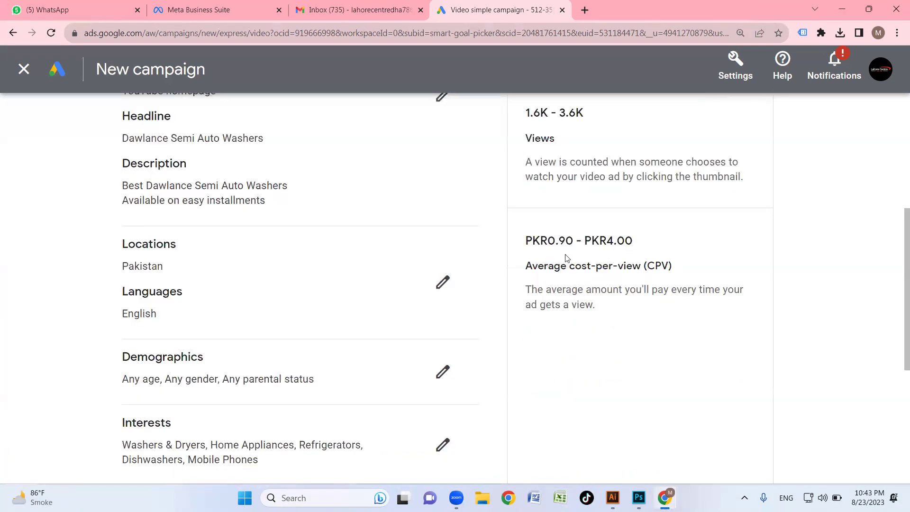
scroll(453, 262, down, 6)
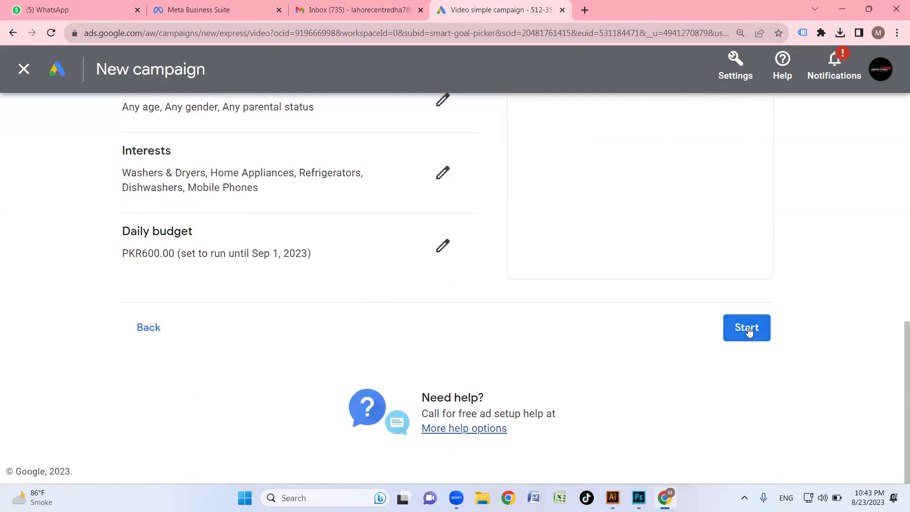
click(748, 329)
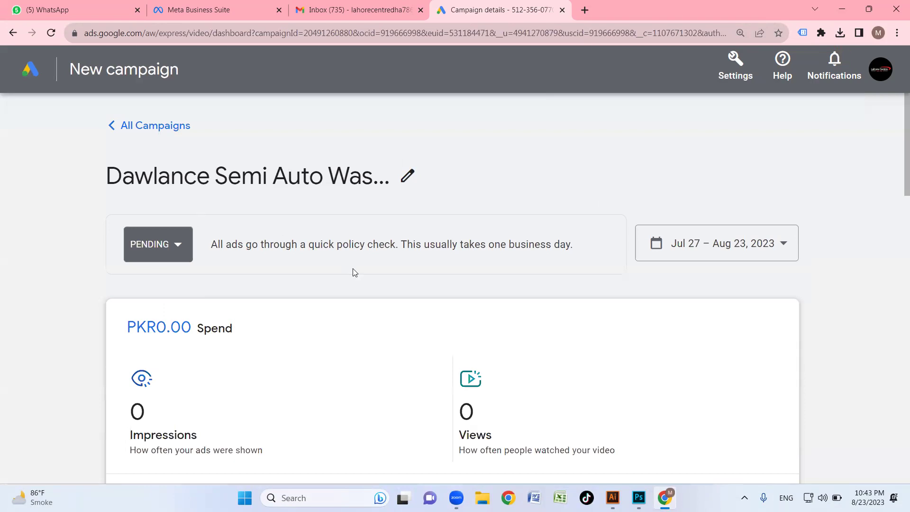
Step: Look over the new campaign's dashboard, covering its status, performance, interests, demographics, ad preview, locations, budget and ad schedule
scroll(353, 271, down, 10)
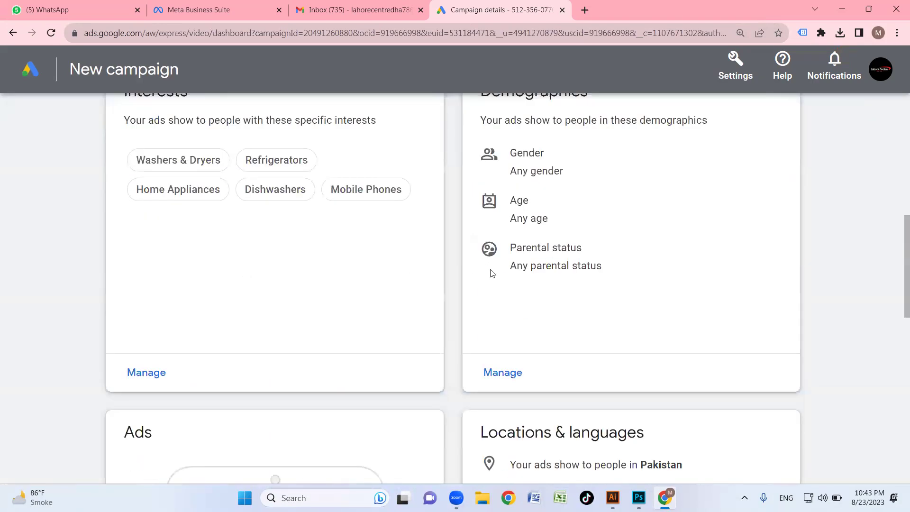
scroll(491, 274, down, 13)
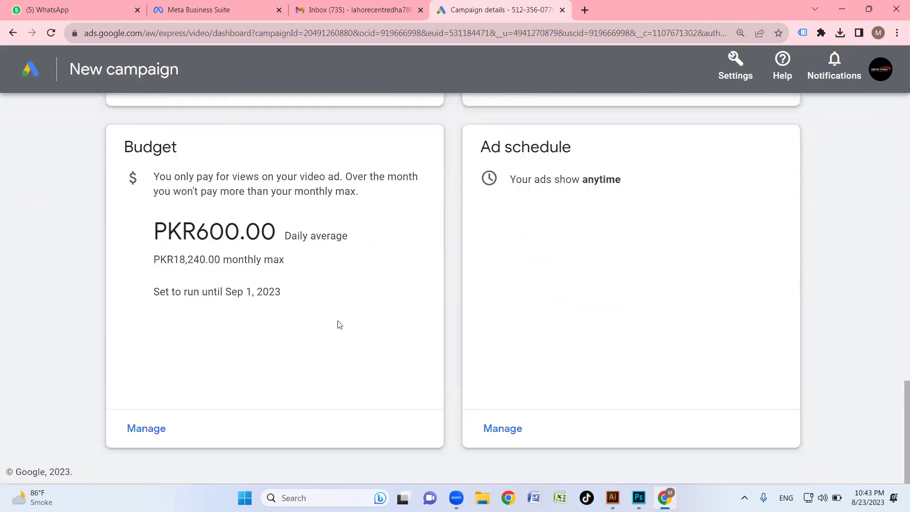
scroll(387, 371, up, 20)
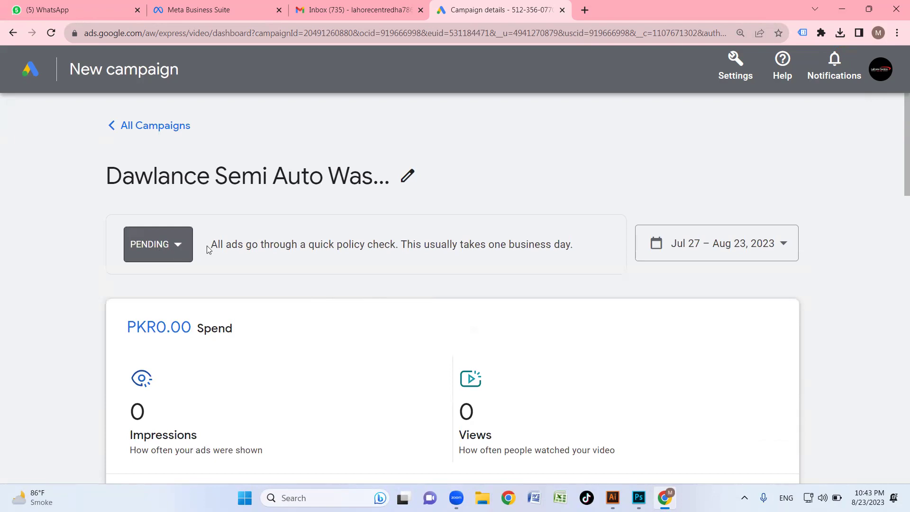
scroll(576, 285, down, 20)
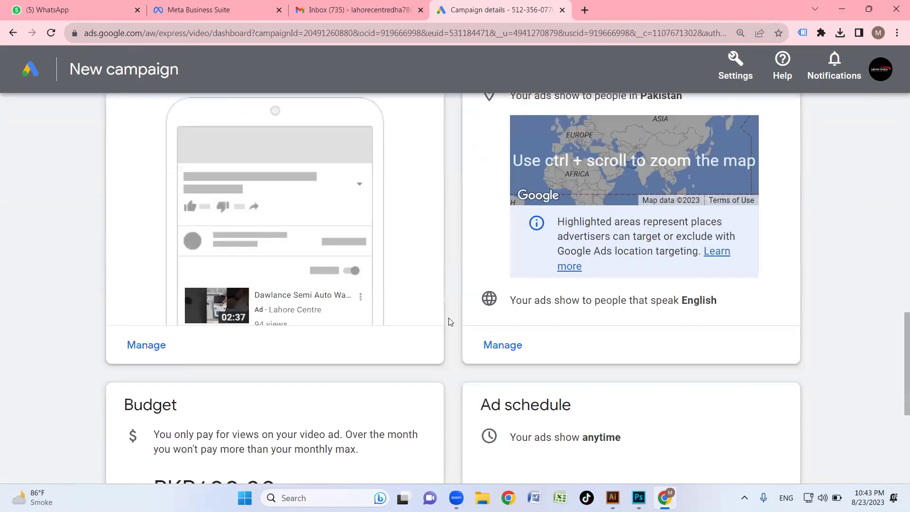
scroll(308, 341, up, 20)
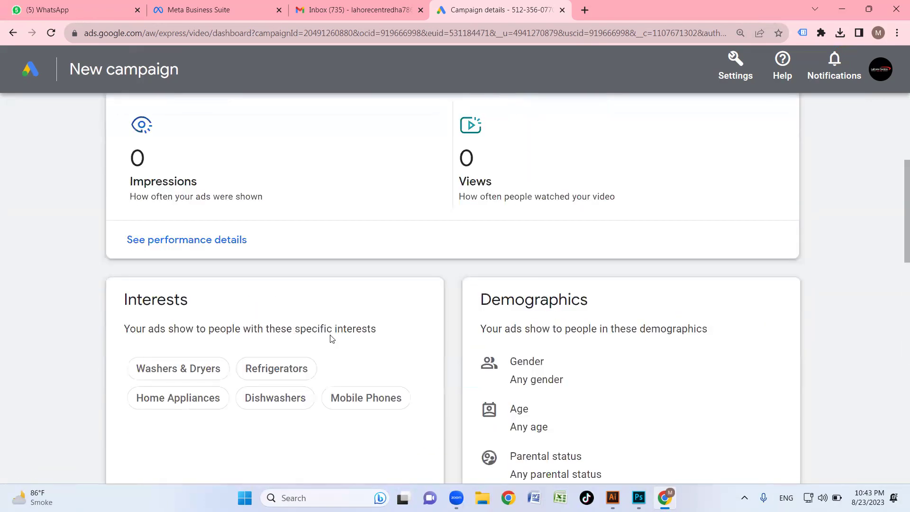